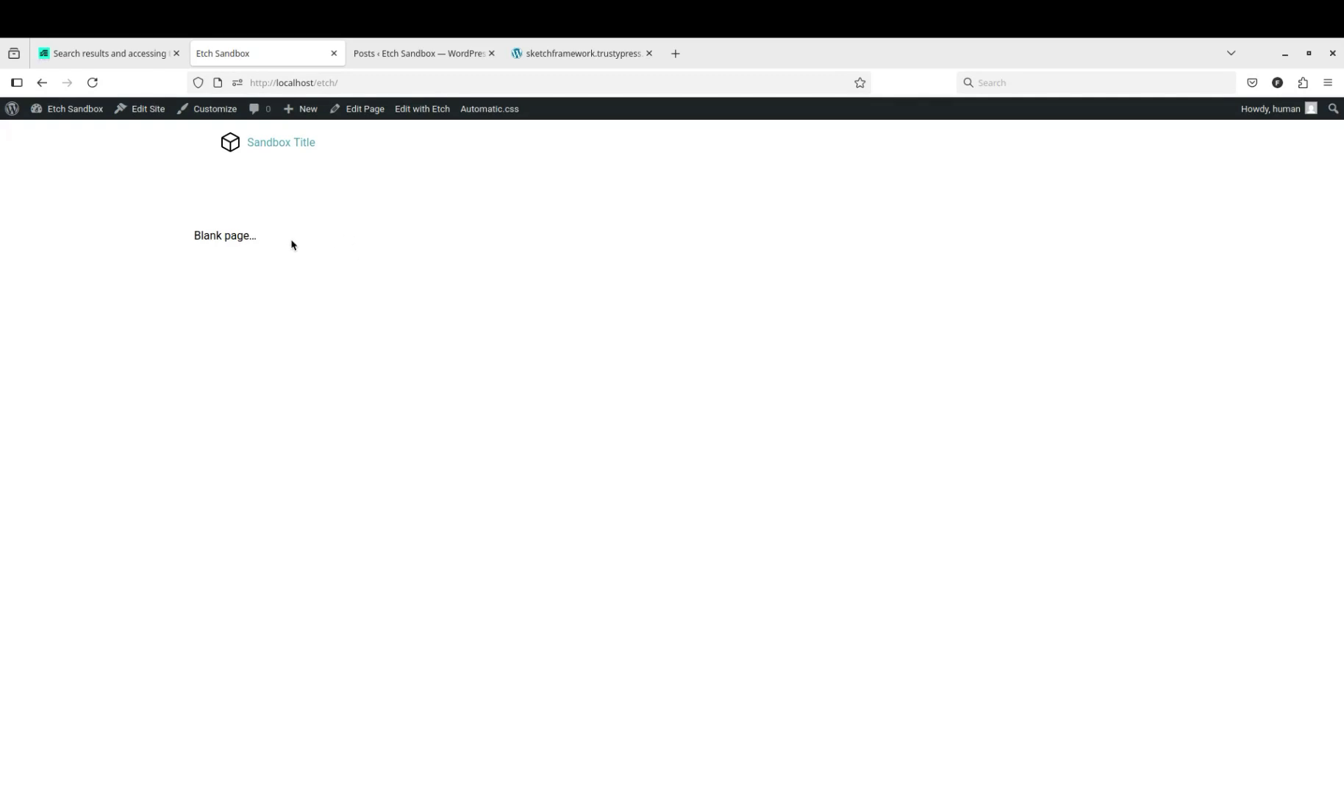
- Review the community thread on search results and the list of posts in the WordPress admin
left_click(136, 53)
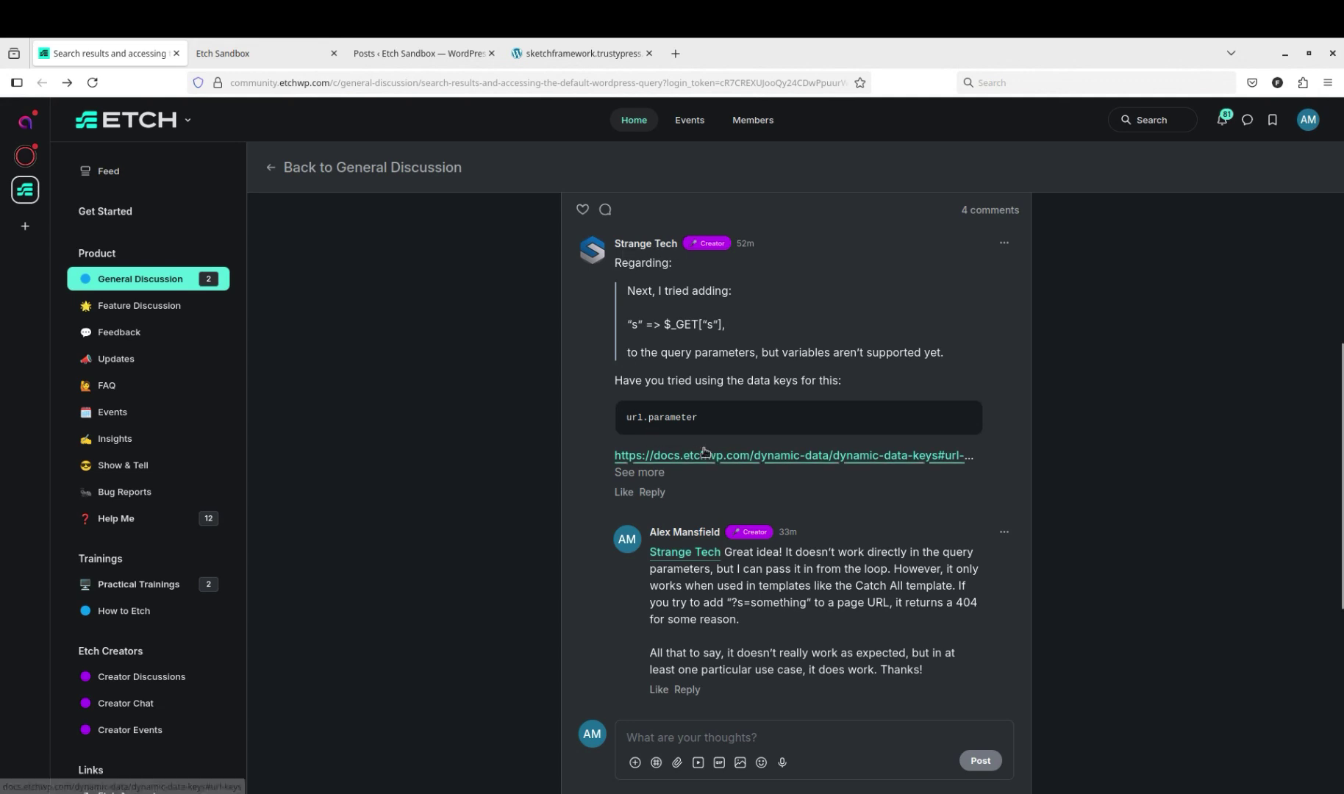
left_click(270, 62)
left_click(395, 64)
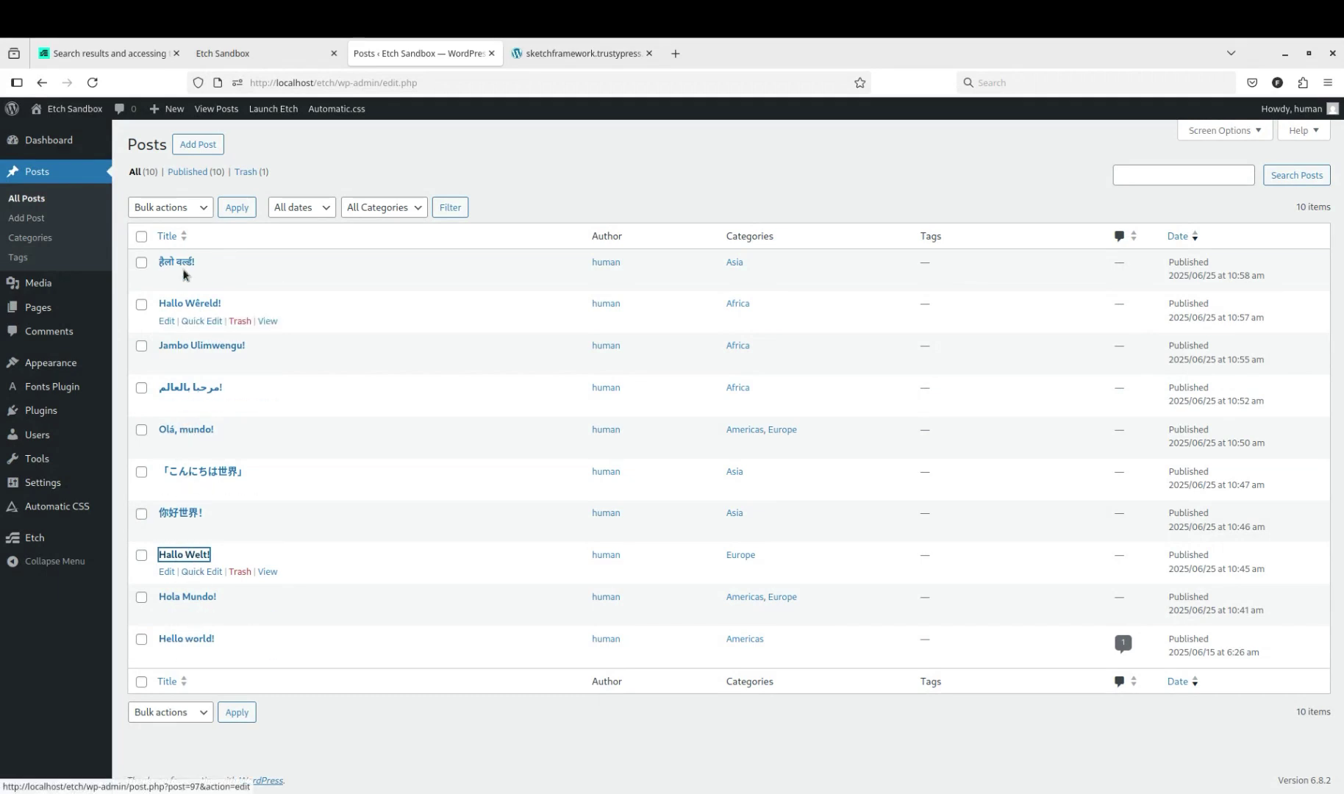
- Load the sandbox site's front end with the search query ?s=hello
left_click(223, 51)
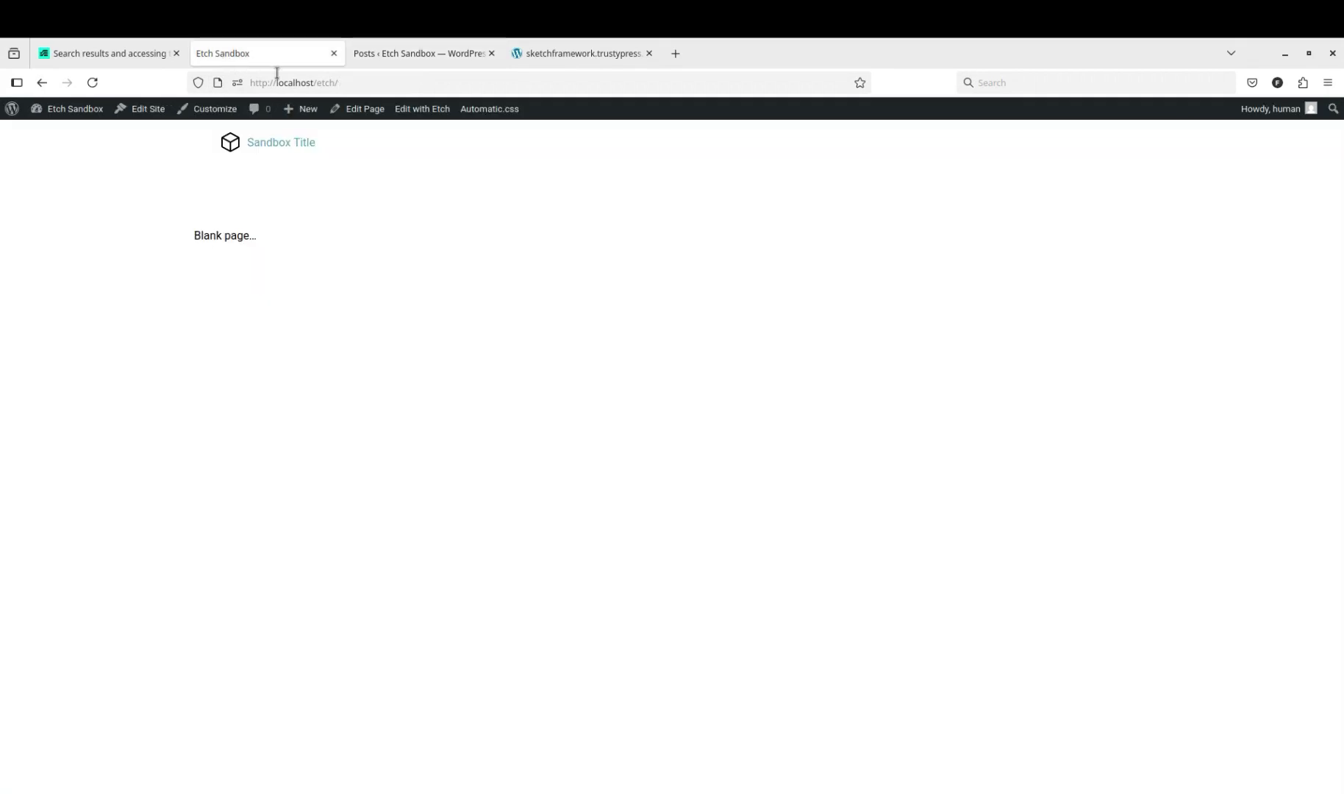
left_click(359, 82)
left_click(369, 82)
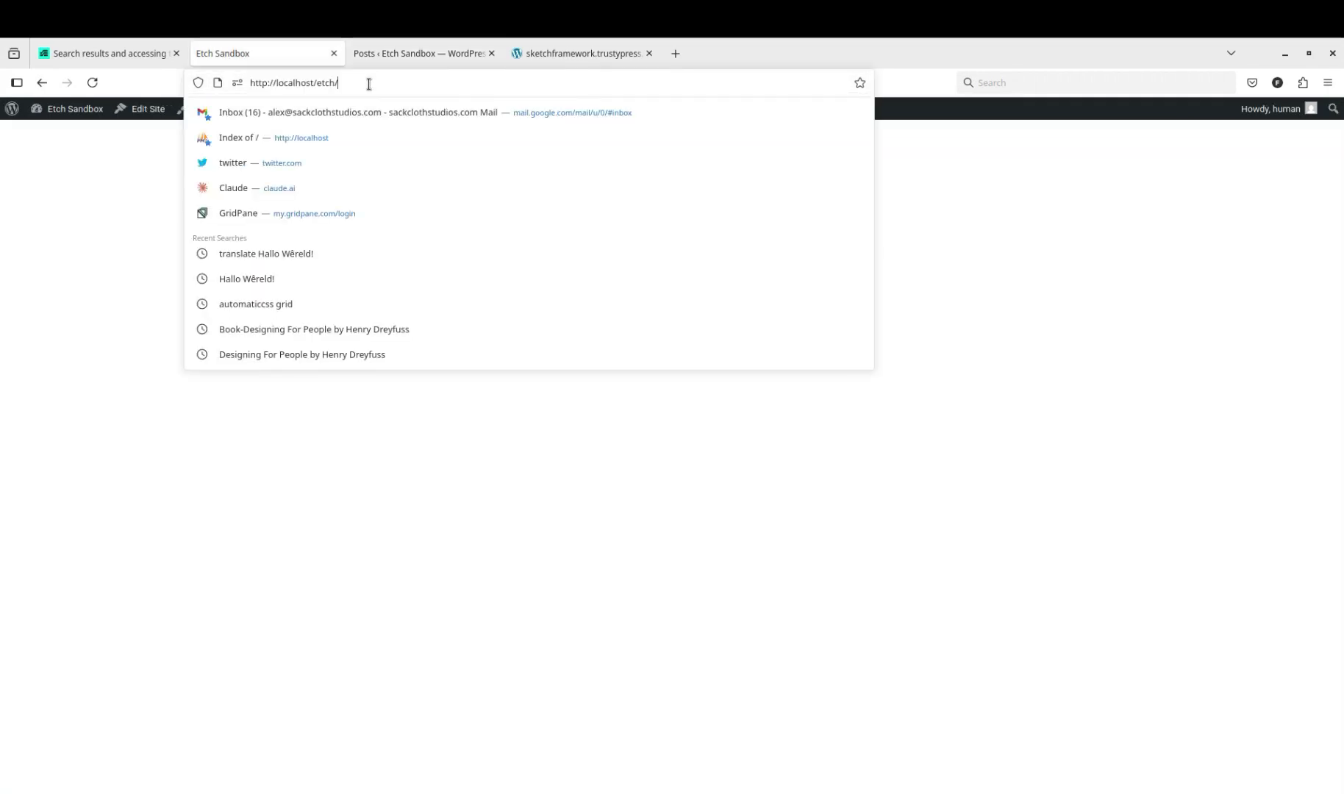
type("?")
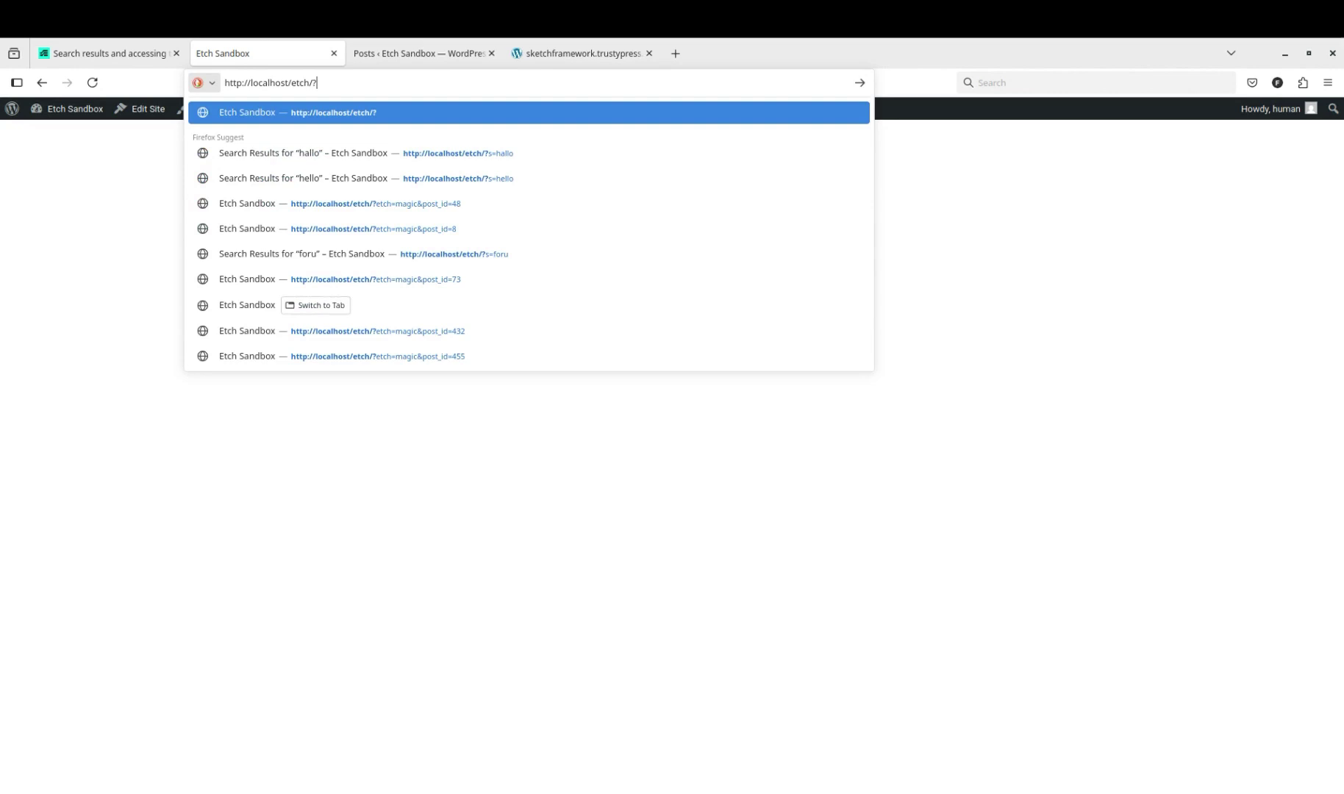
type("s=hello")
key("Return")
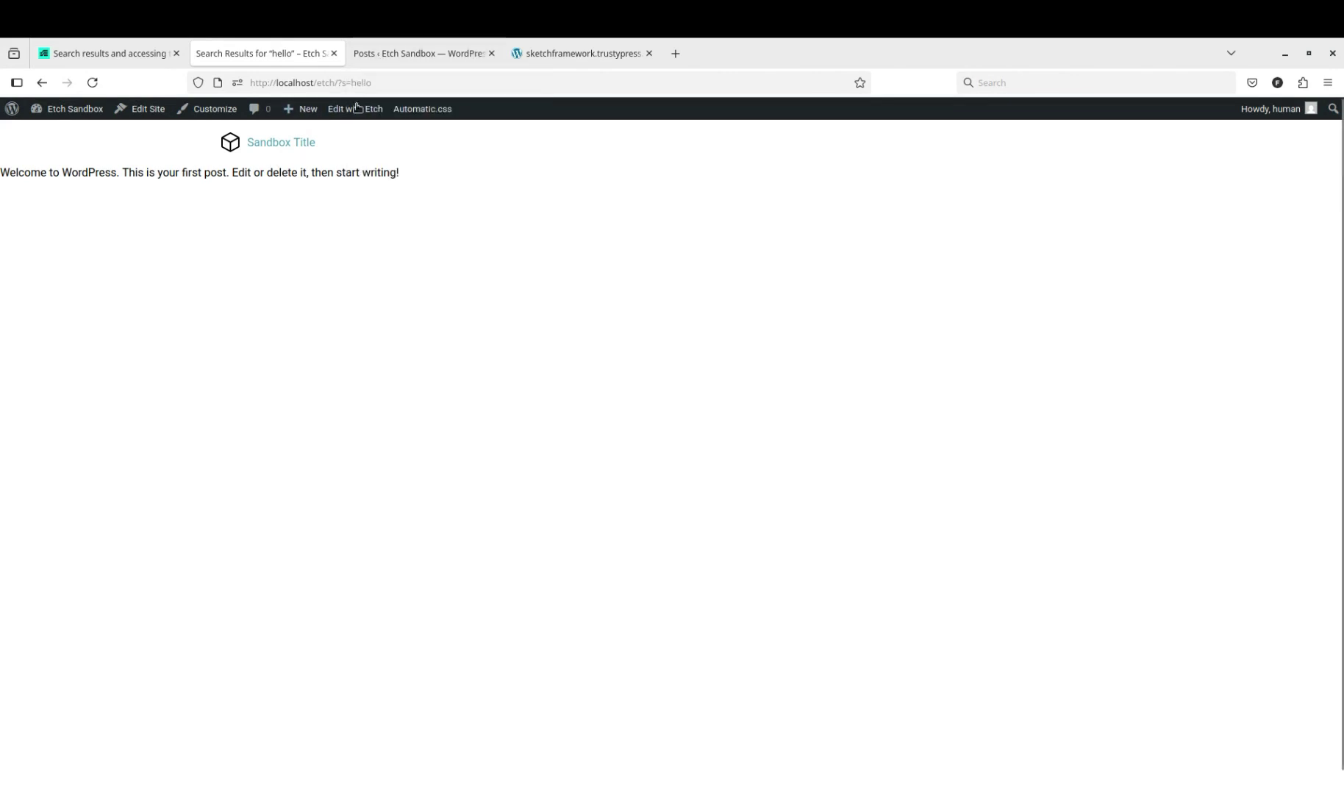
- Check the post titles in the admin list, and load the site's search page with ?s=hallo
left_click(408, 57)
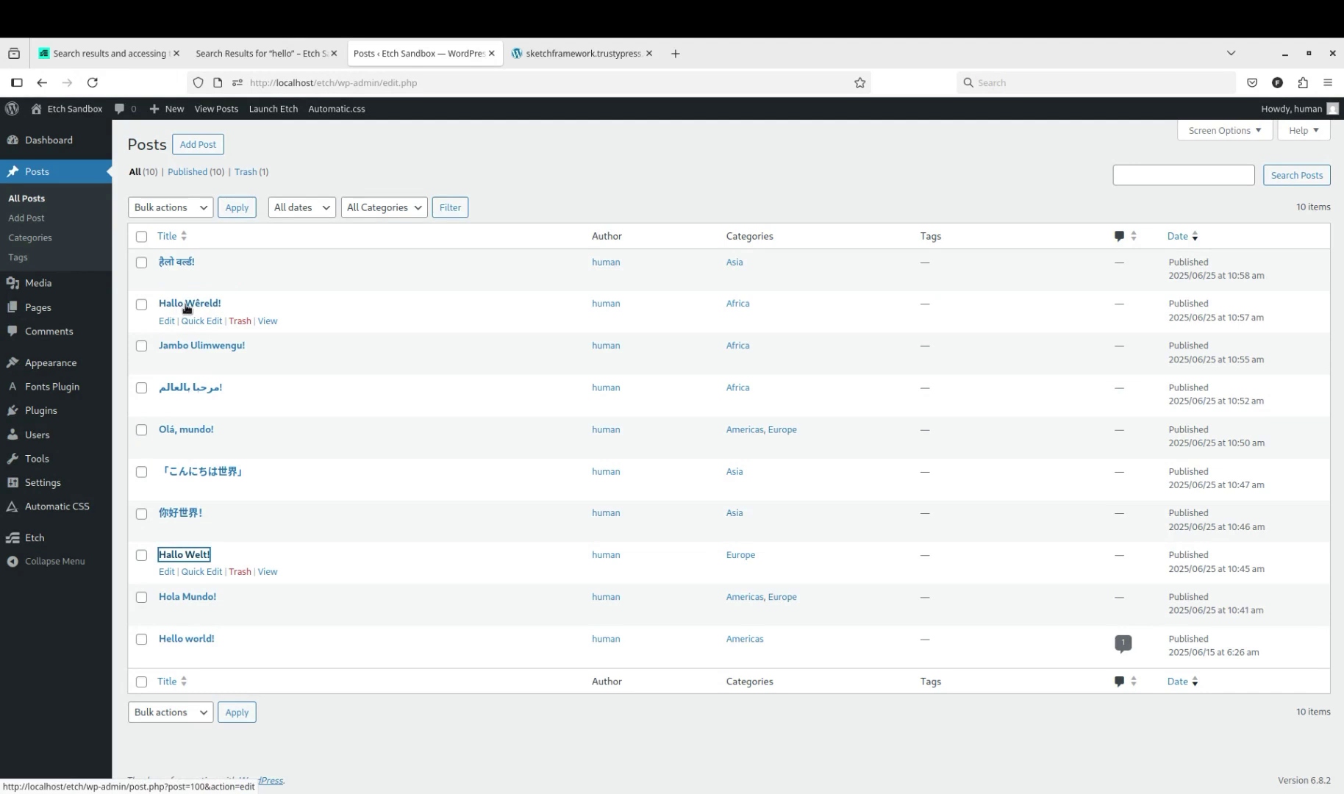
left_click(290, 52)
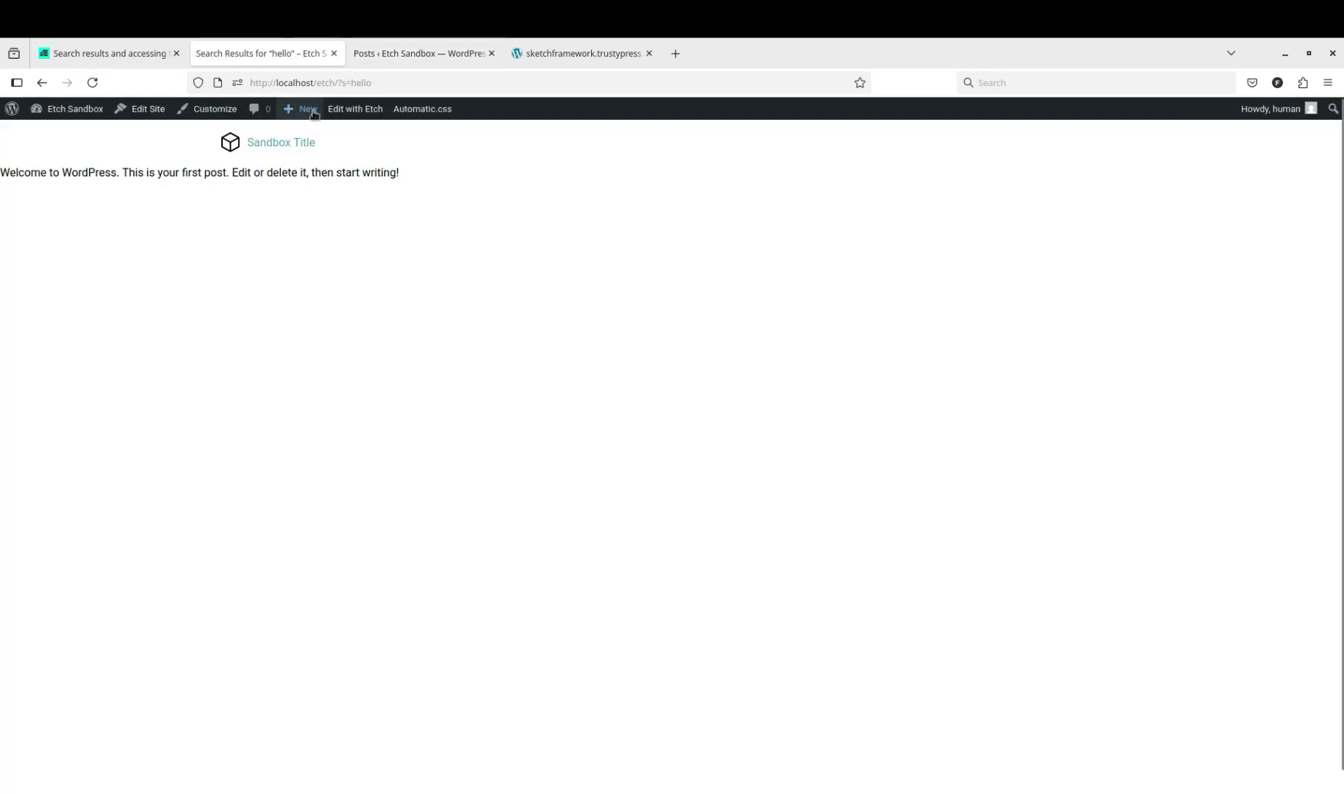
left_click(361, 83)
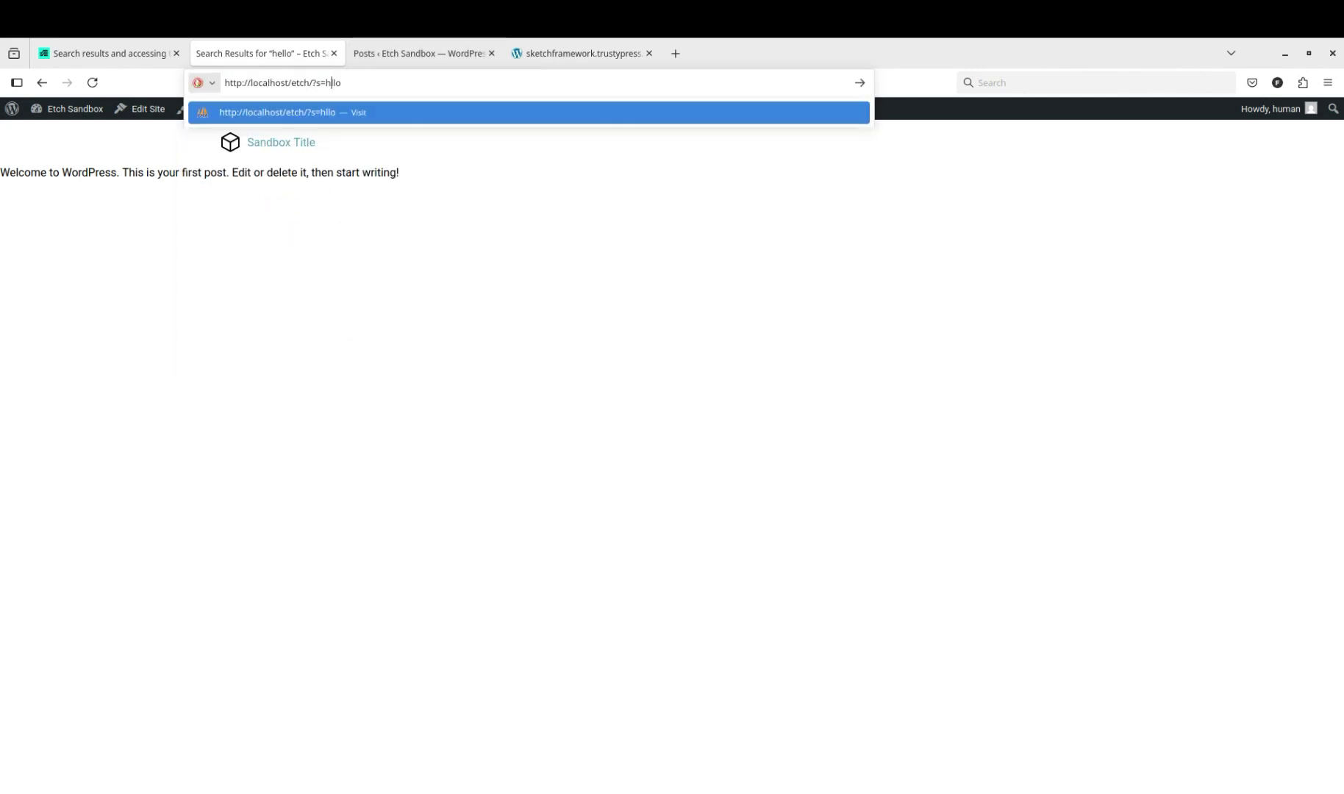
left_click(336, 83)
key("BackSpace")
type("a")
key("Return")
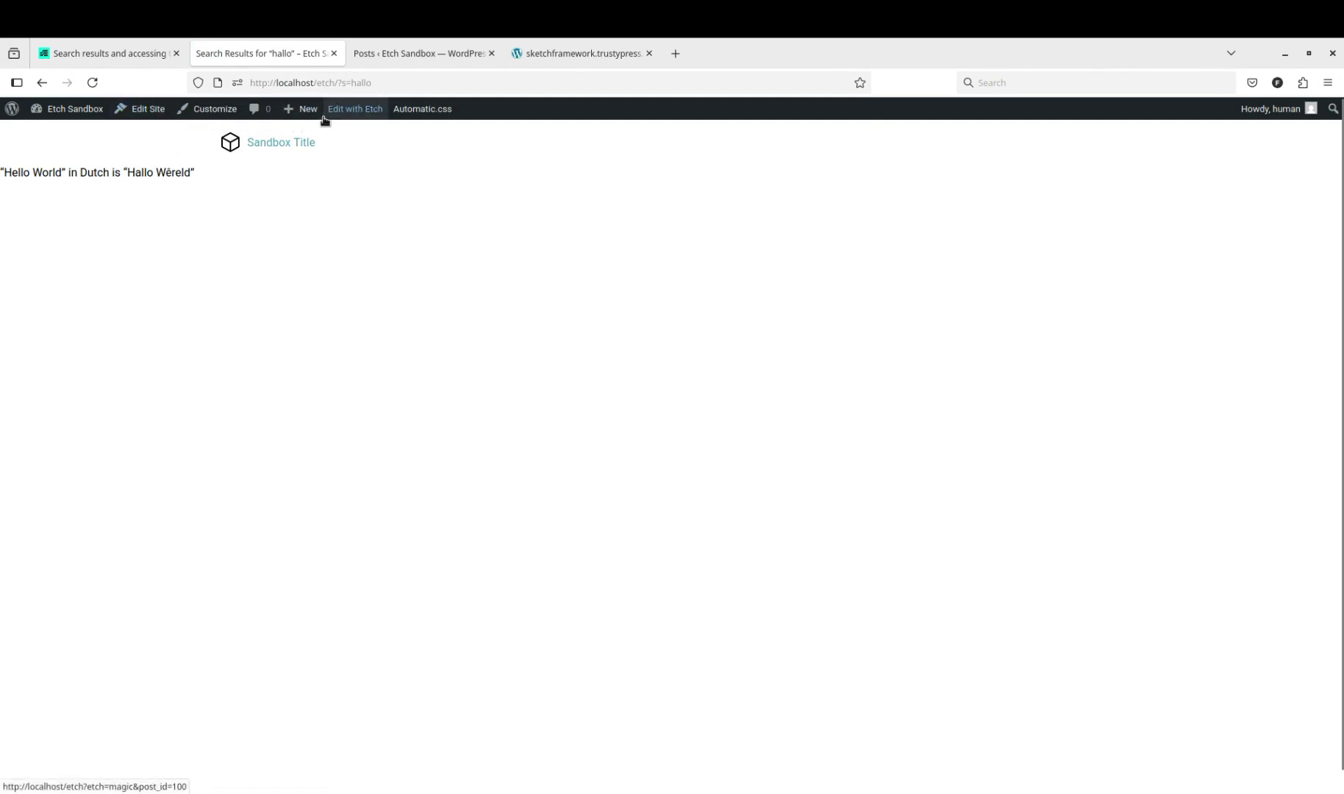
- Open the Catch All template in Etch and select the content slot inside the Main Container
left_click(347, 110)
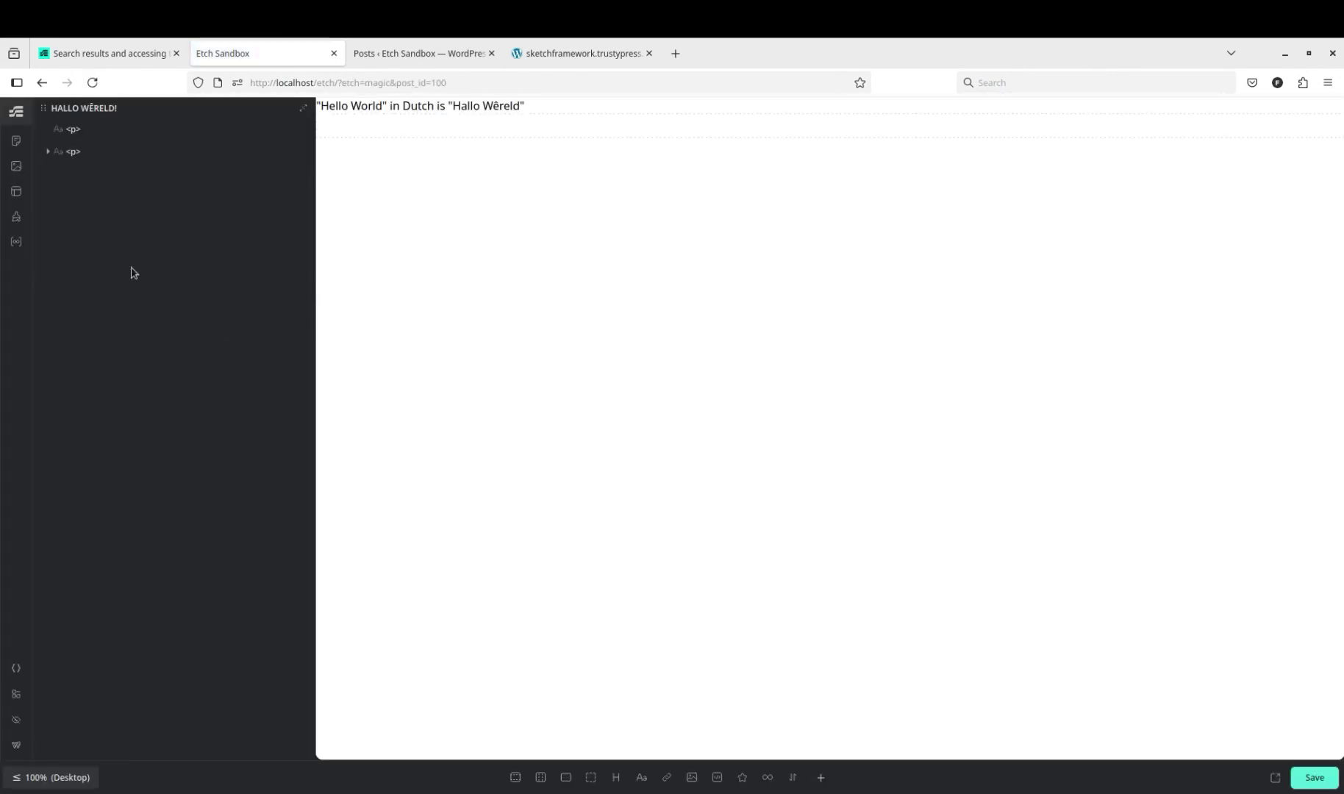
left_click(16, 192)
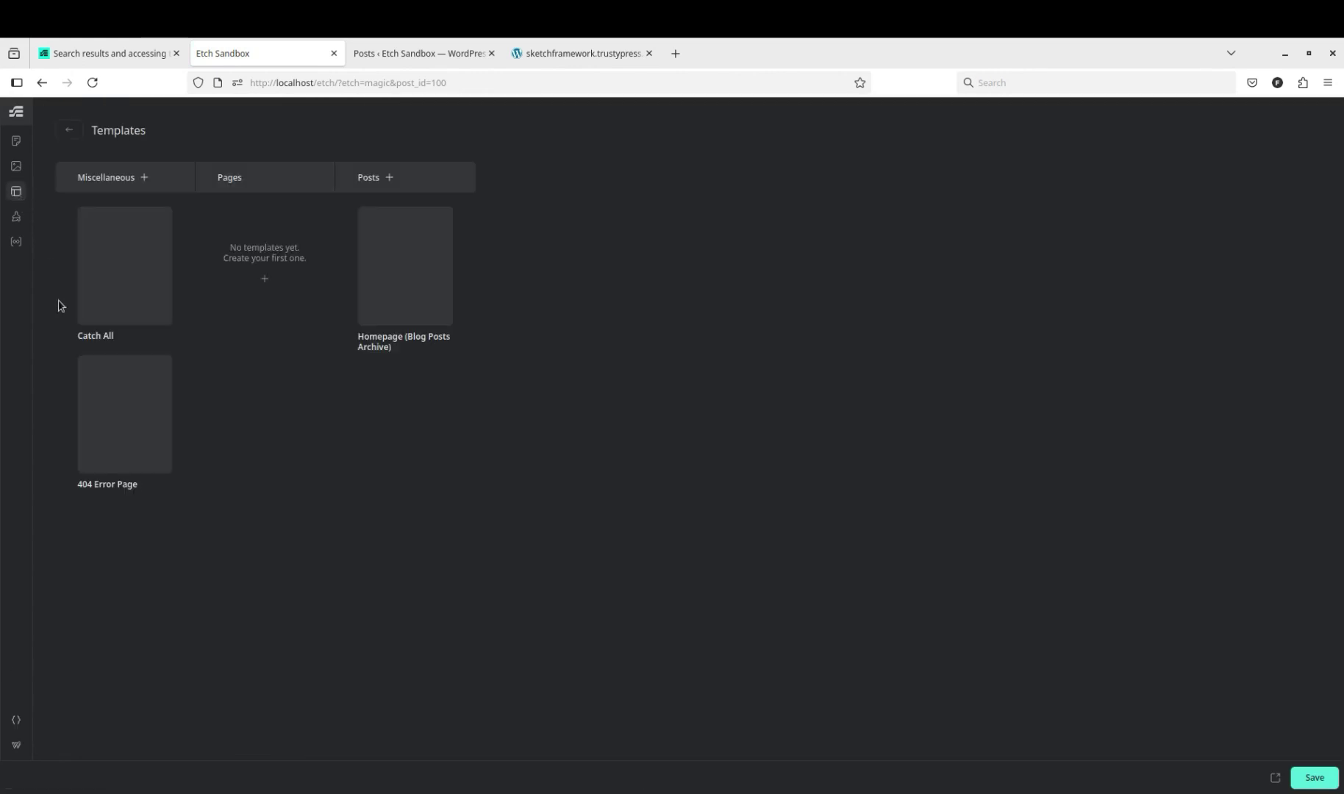
mouse_move(110, 276)
left_click(125, 256)
left_click(48, 151)
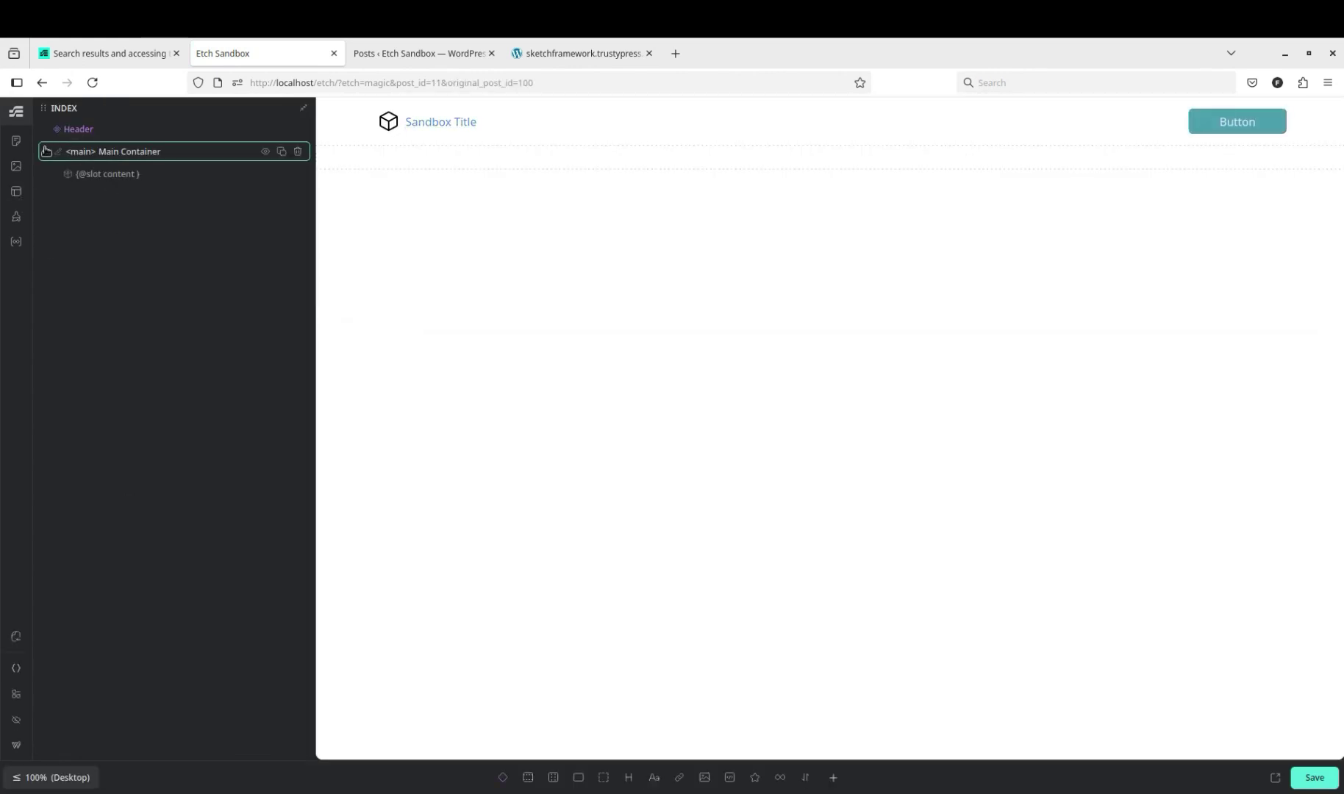
left_click(97, 175)
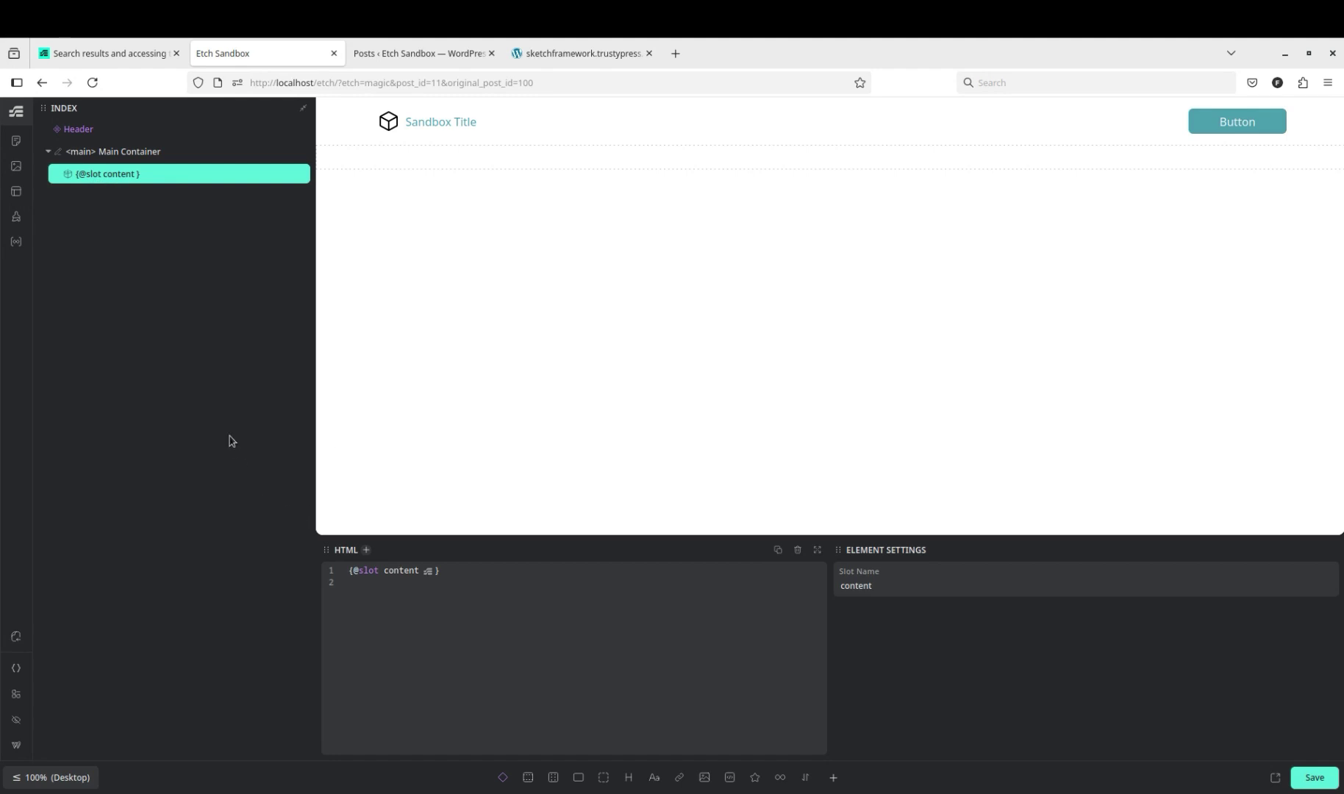
mouse_move(146, 182)
- Add a section with a container above the Main Container and name the section "Search Results"
left_click(528, 778)
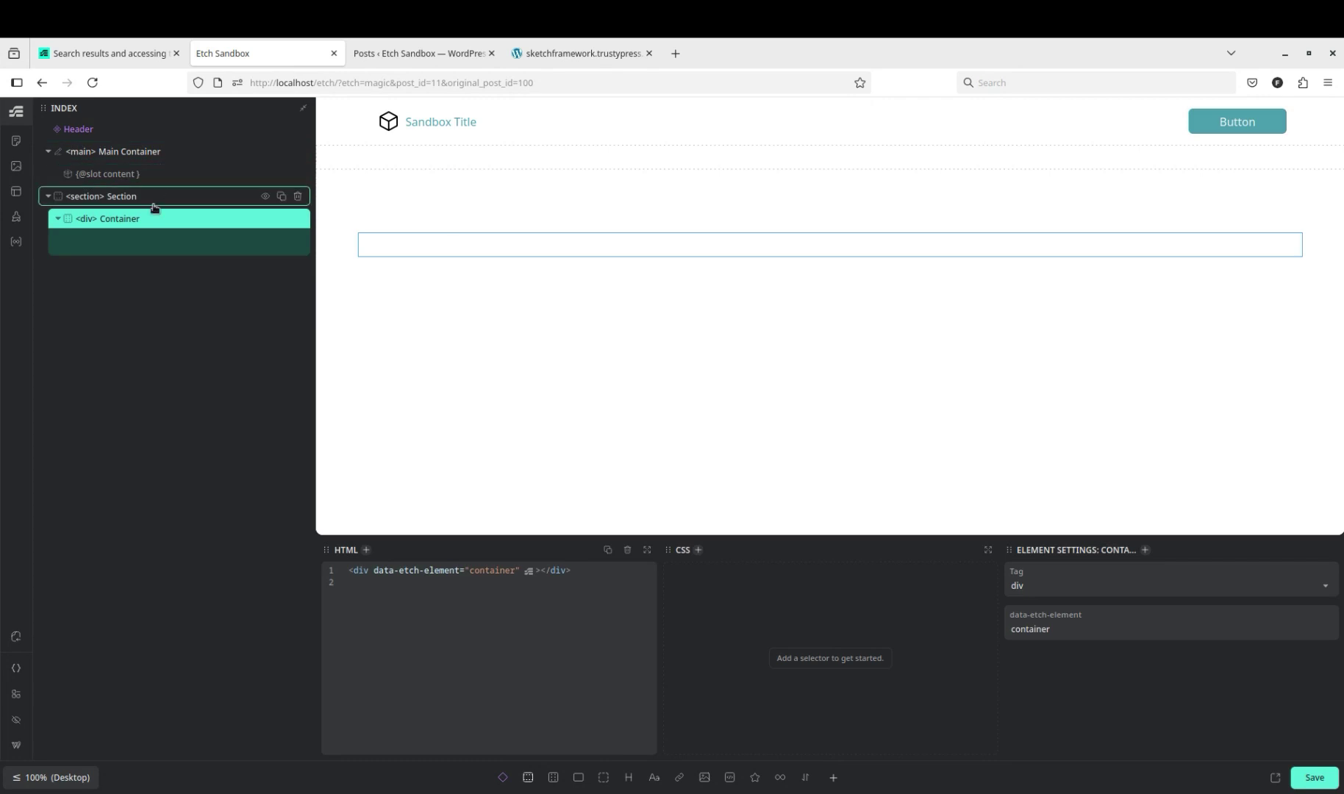
left_click_drag(159, 199, 159, 151)
left_click(142, 150)
double_click(127, 152)
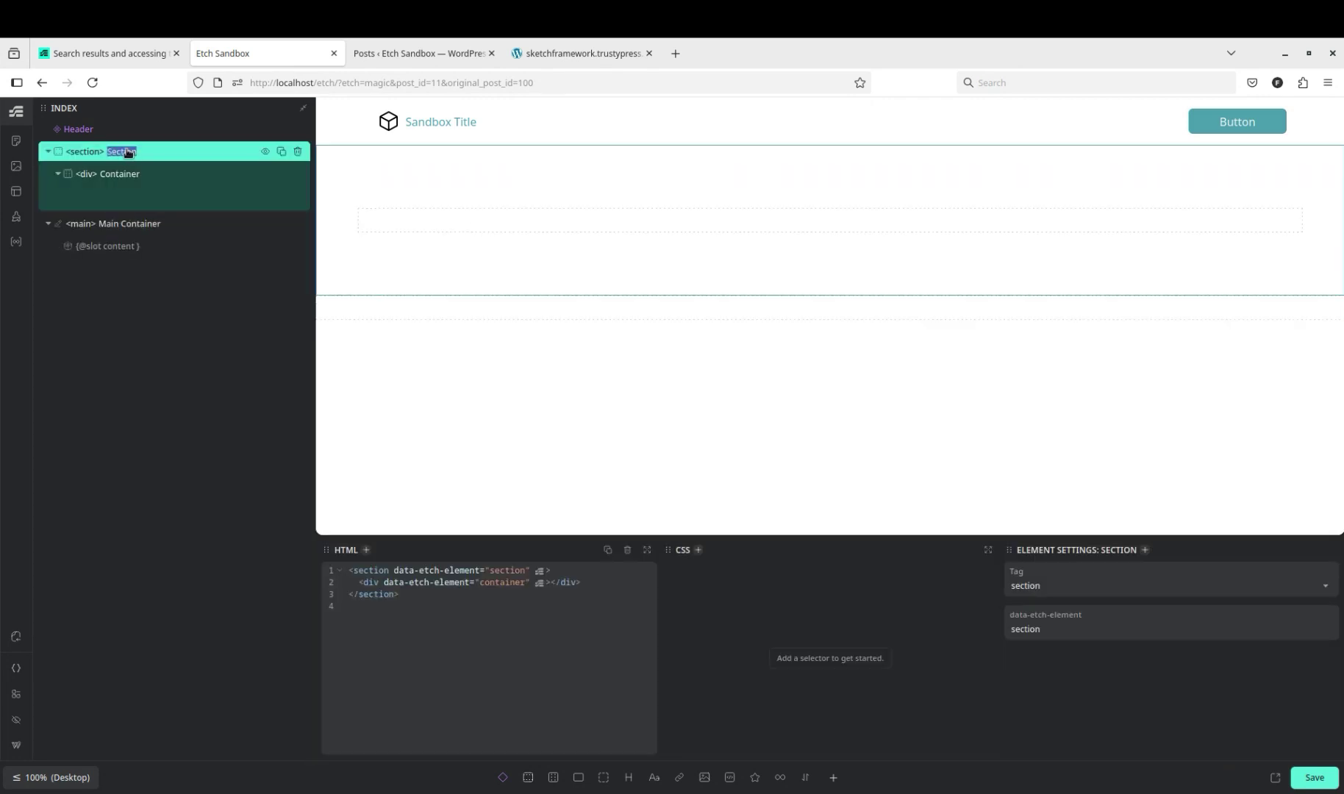
type("Search Results")
- Insert {url.parameter.s} as the content of the Search Results section's container and save the template
left_click(118, 174)
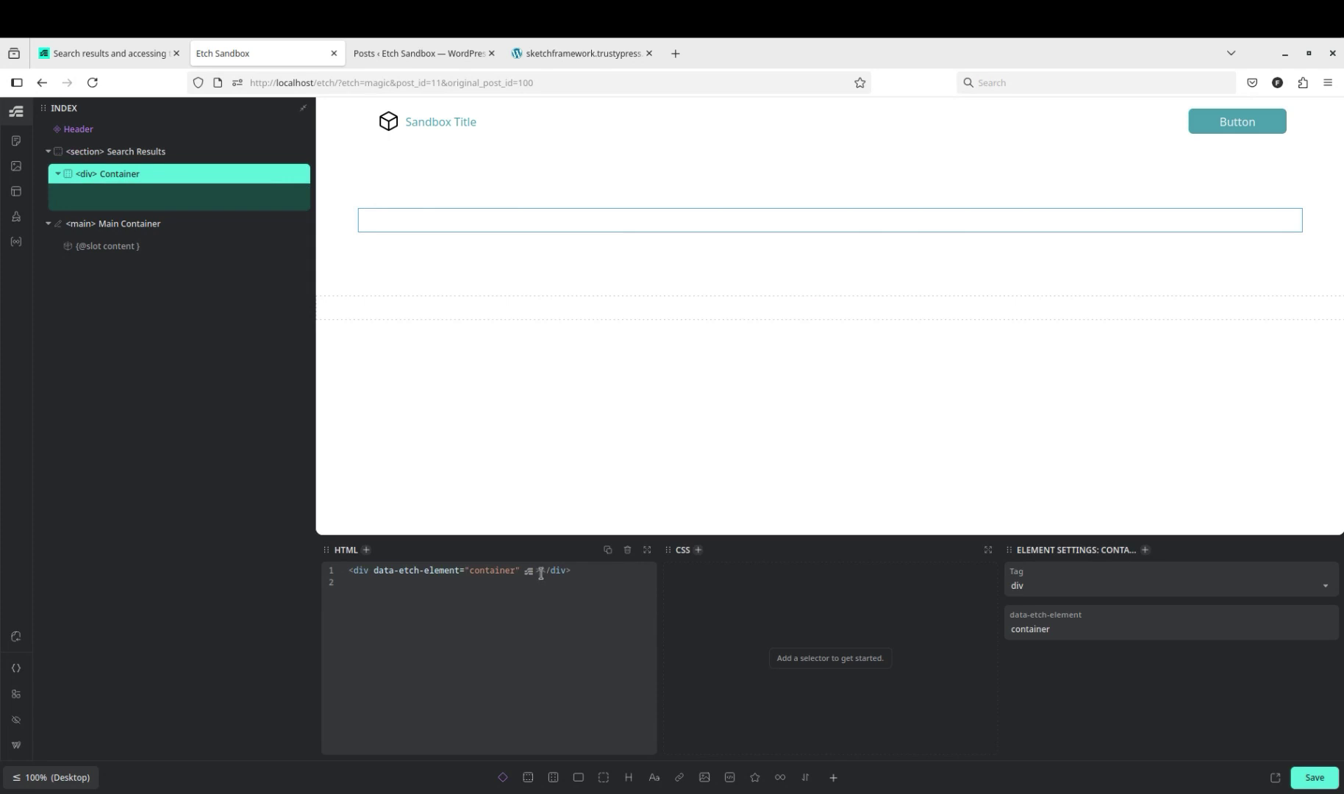
type("{")
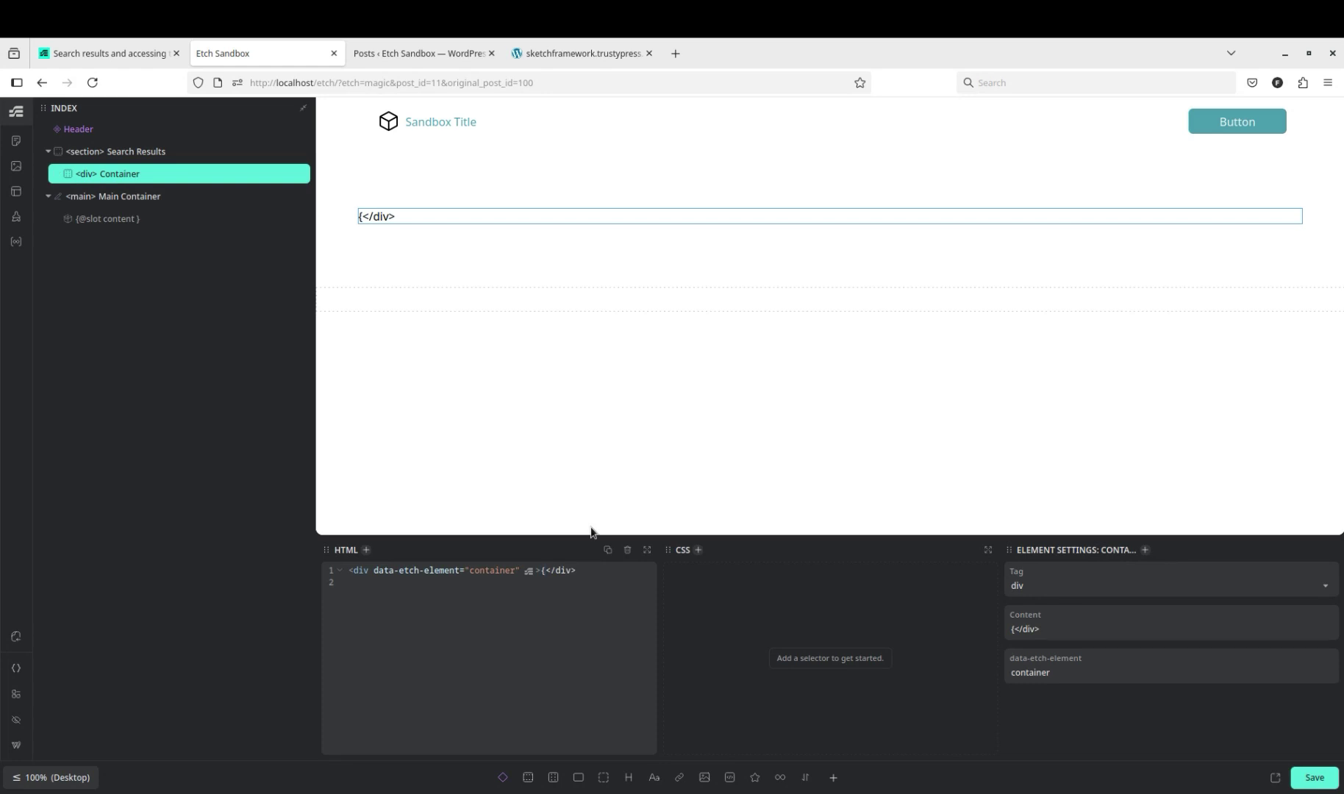
type("url.parameter.")
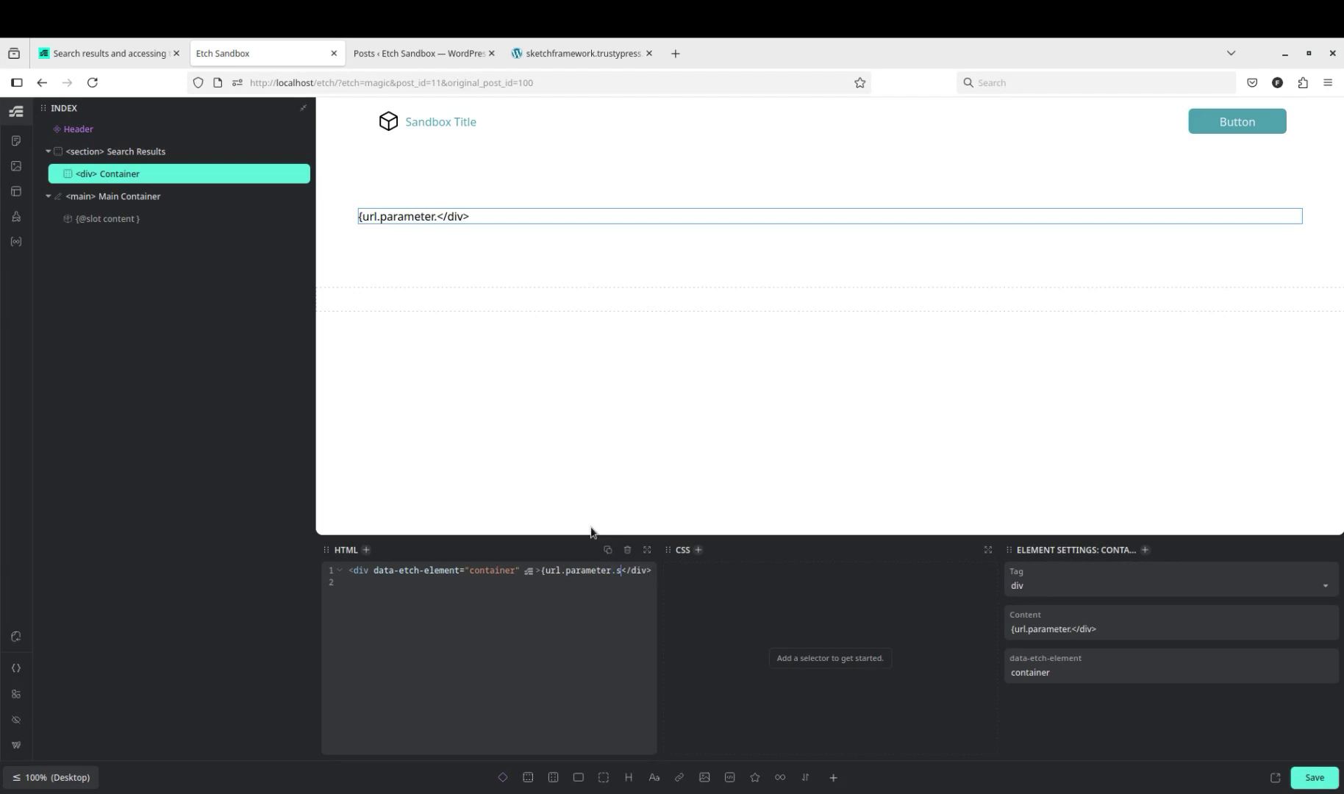
type("s}")
left_click(1312, 770)
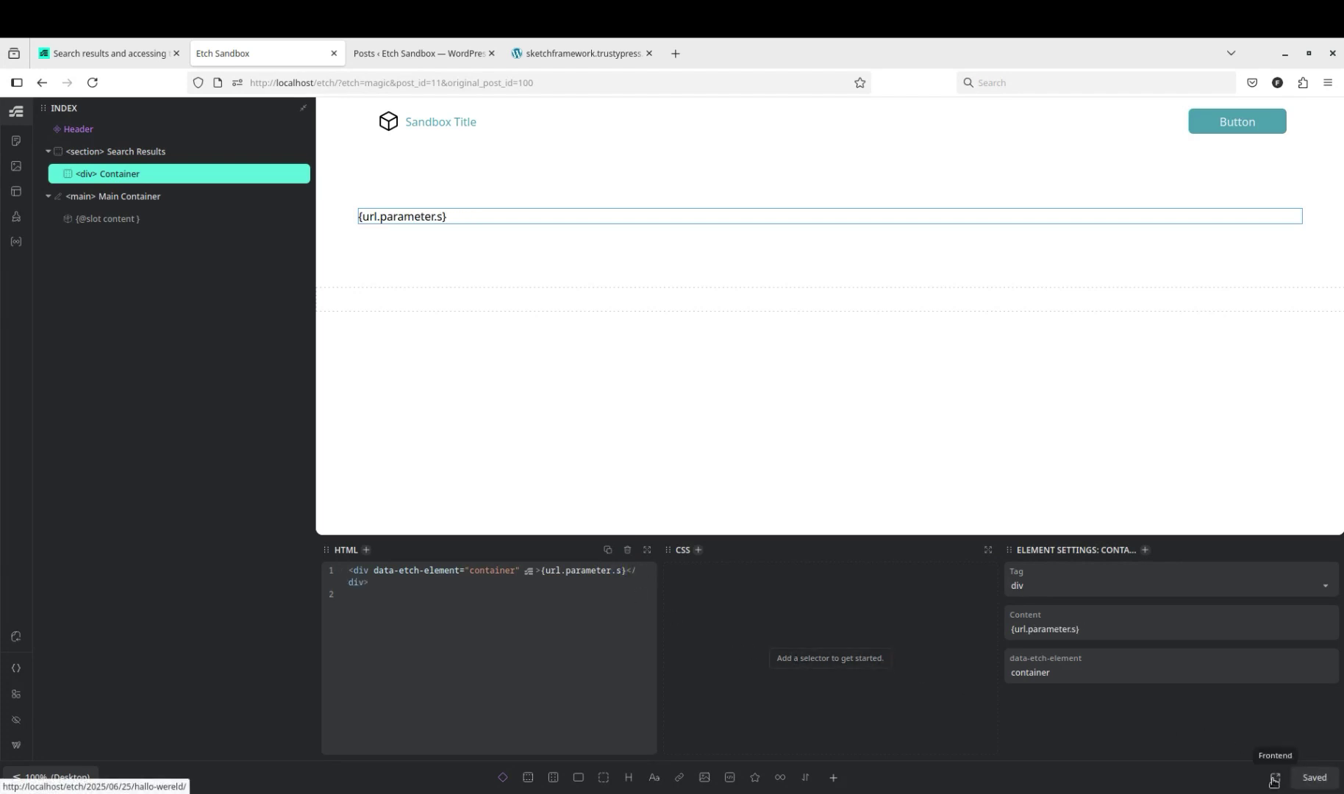
- Open the front end with the query ?s=hallo to check the search term output on the page
left_click(1274, 778)
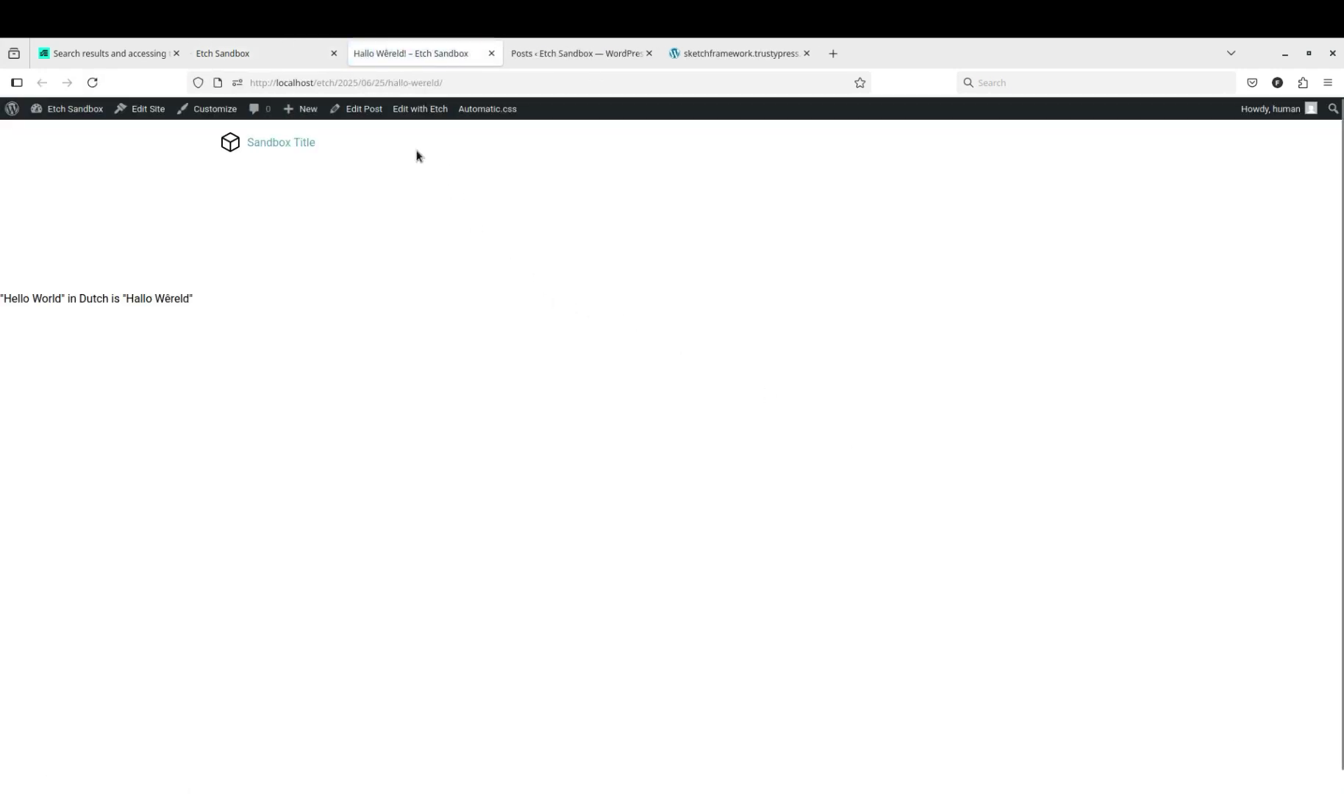
left_click(347, 84)
left_click_drag(338, 84, 468, 85)
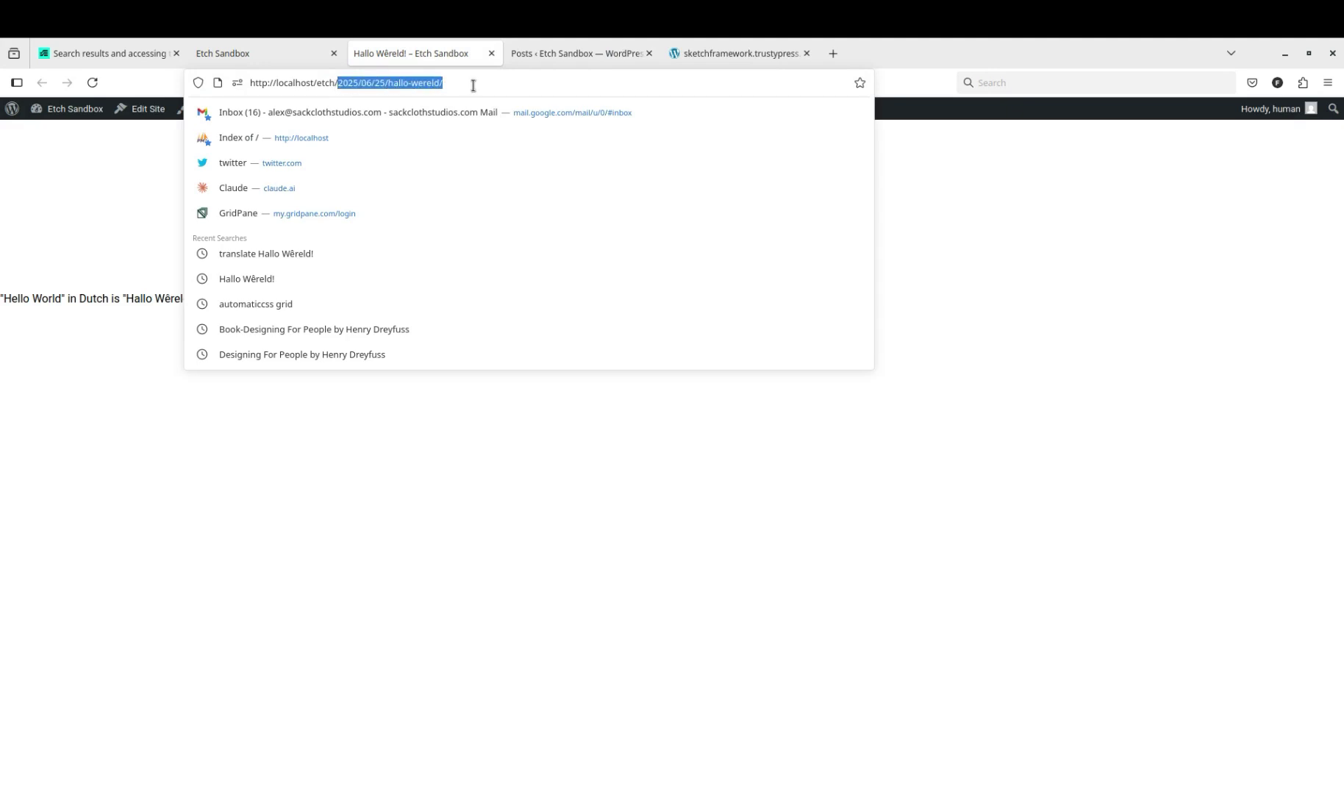
type("s")
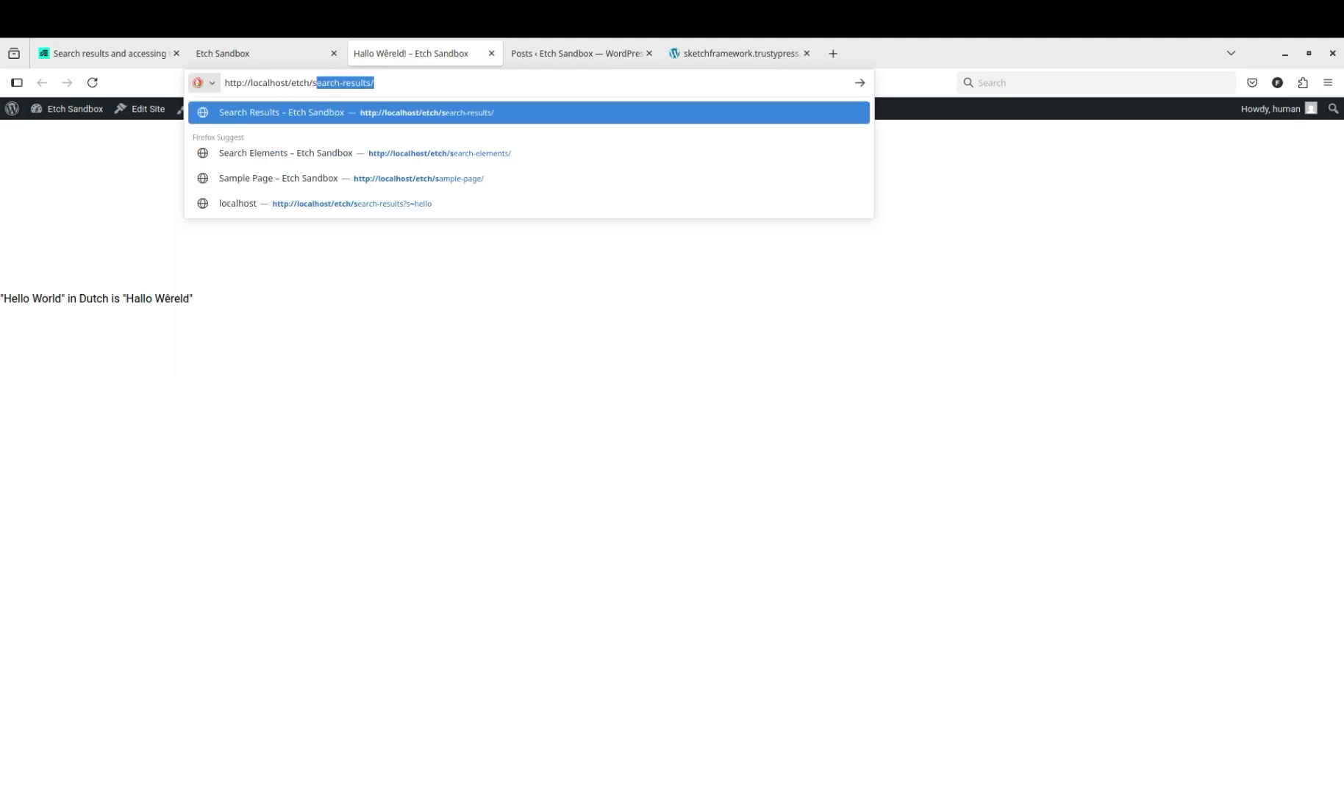
type("?s")
key("BackSpace")
key("BackSpace")
type("?s=")
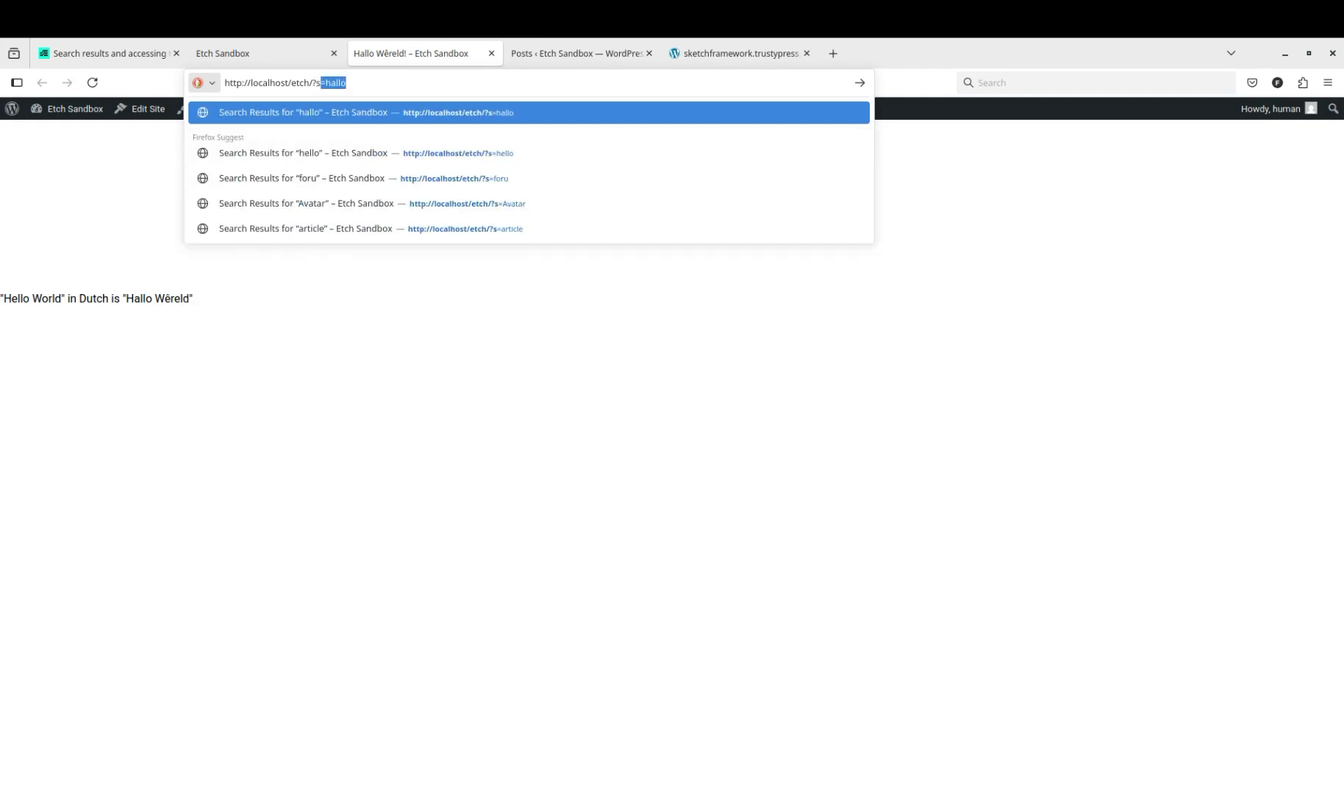
key("Return")
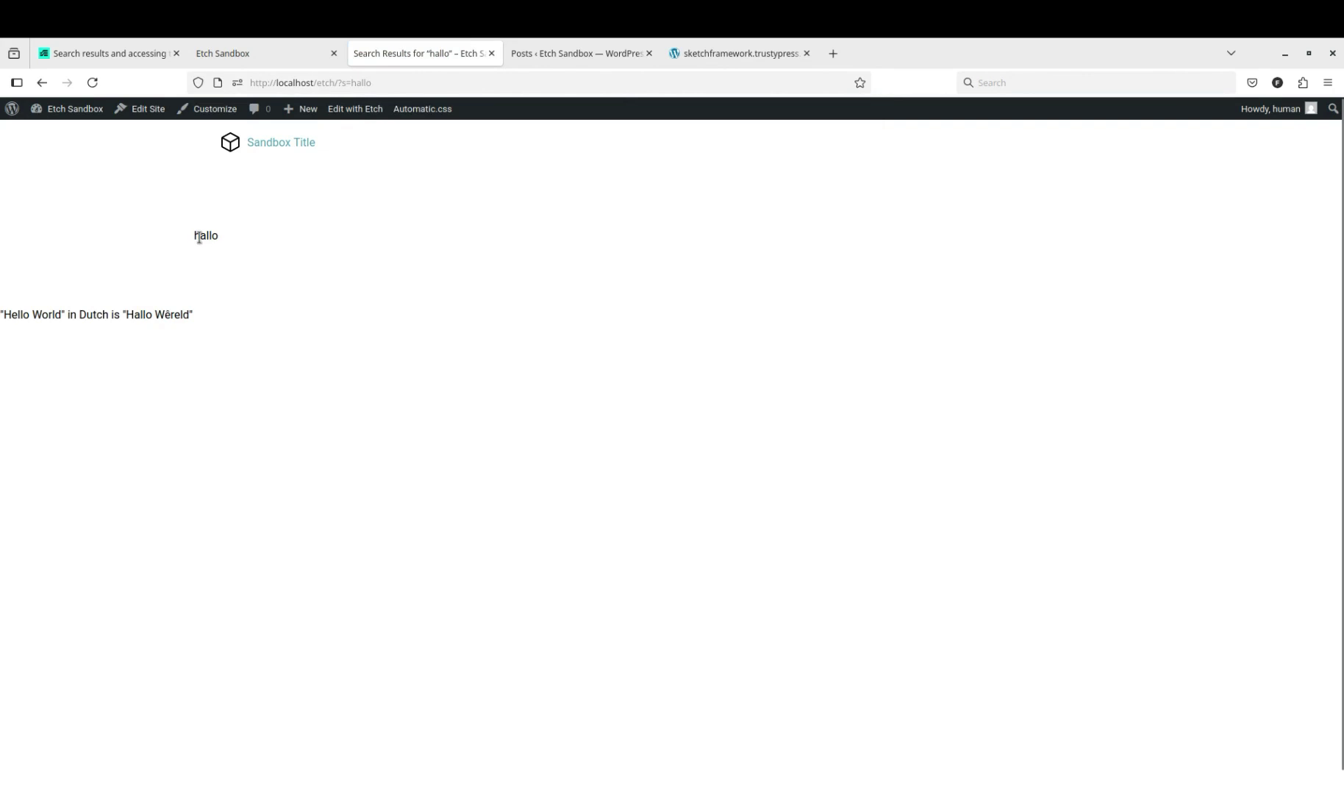
double_click(198, 236)
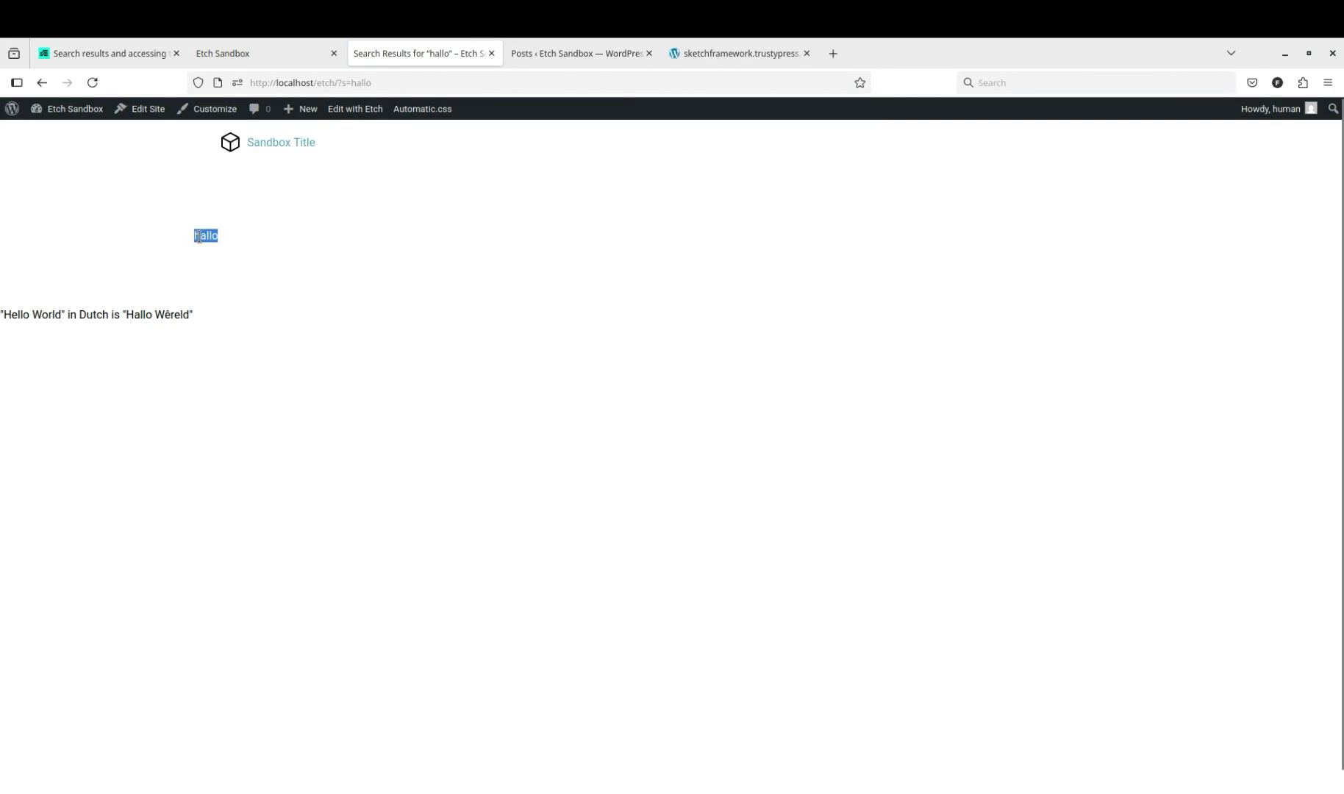
- Change the search query to ?s=hello and compare the displayed search term with the post content below it
left_click(357, 83)
type("e")
key("Return")
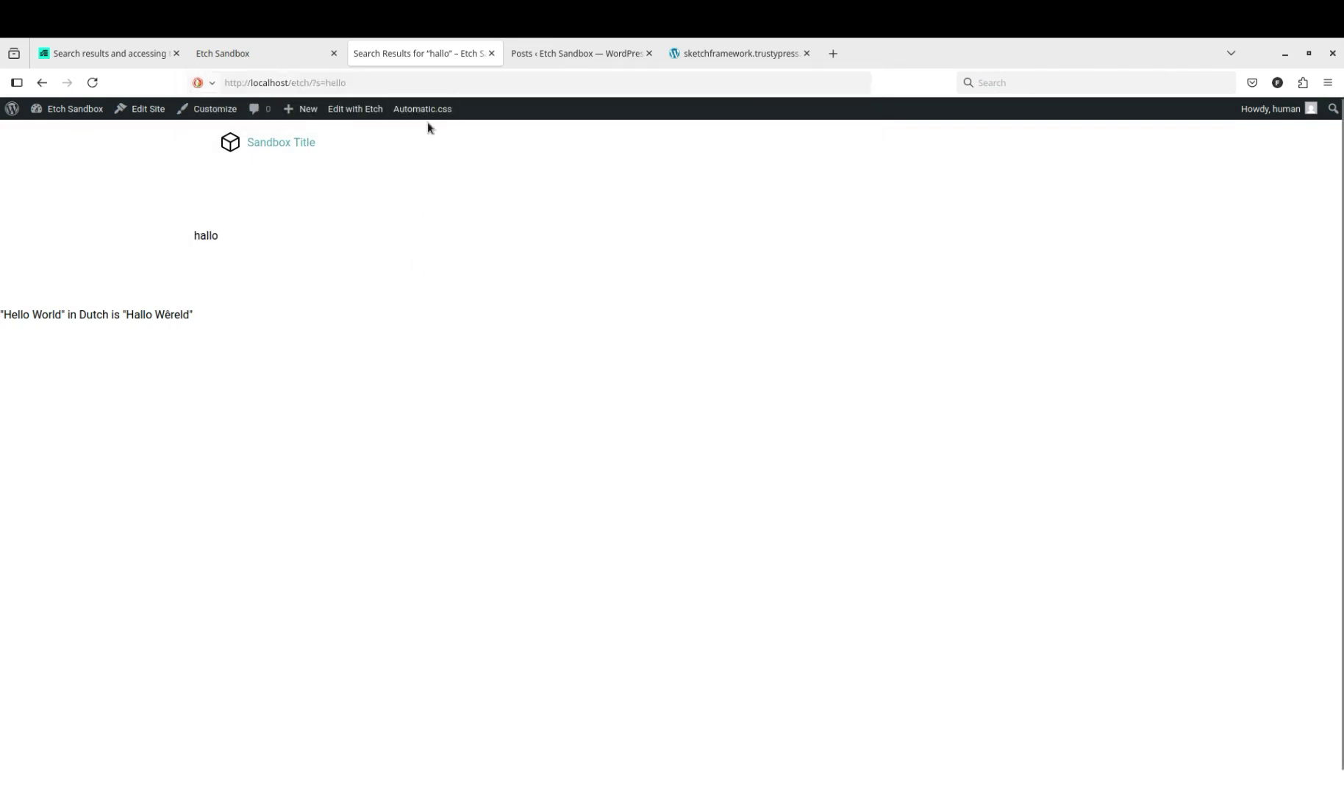
left_click(393, 80)
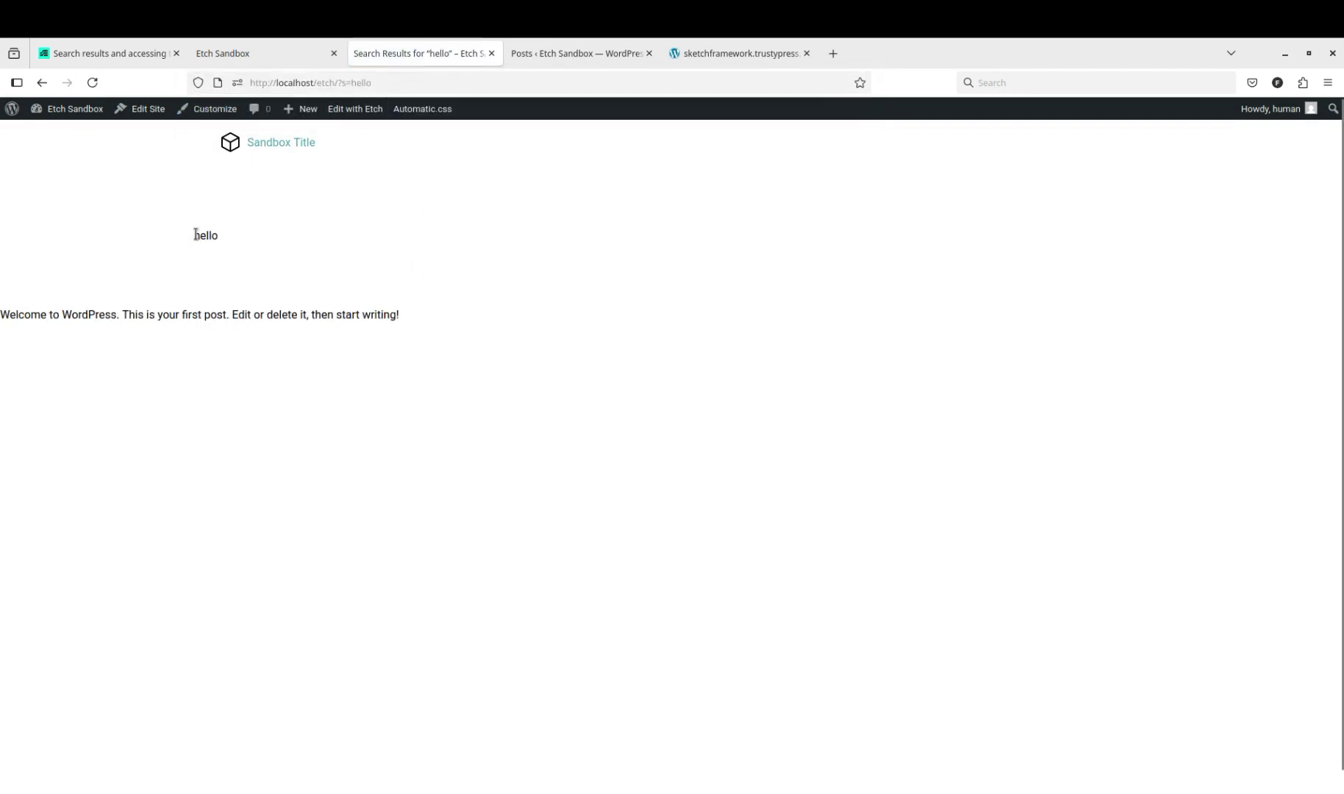
left_click(218, 235)
double_click(83, 315)
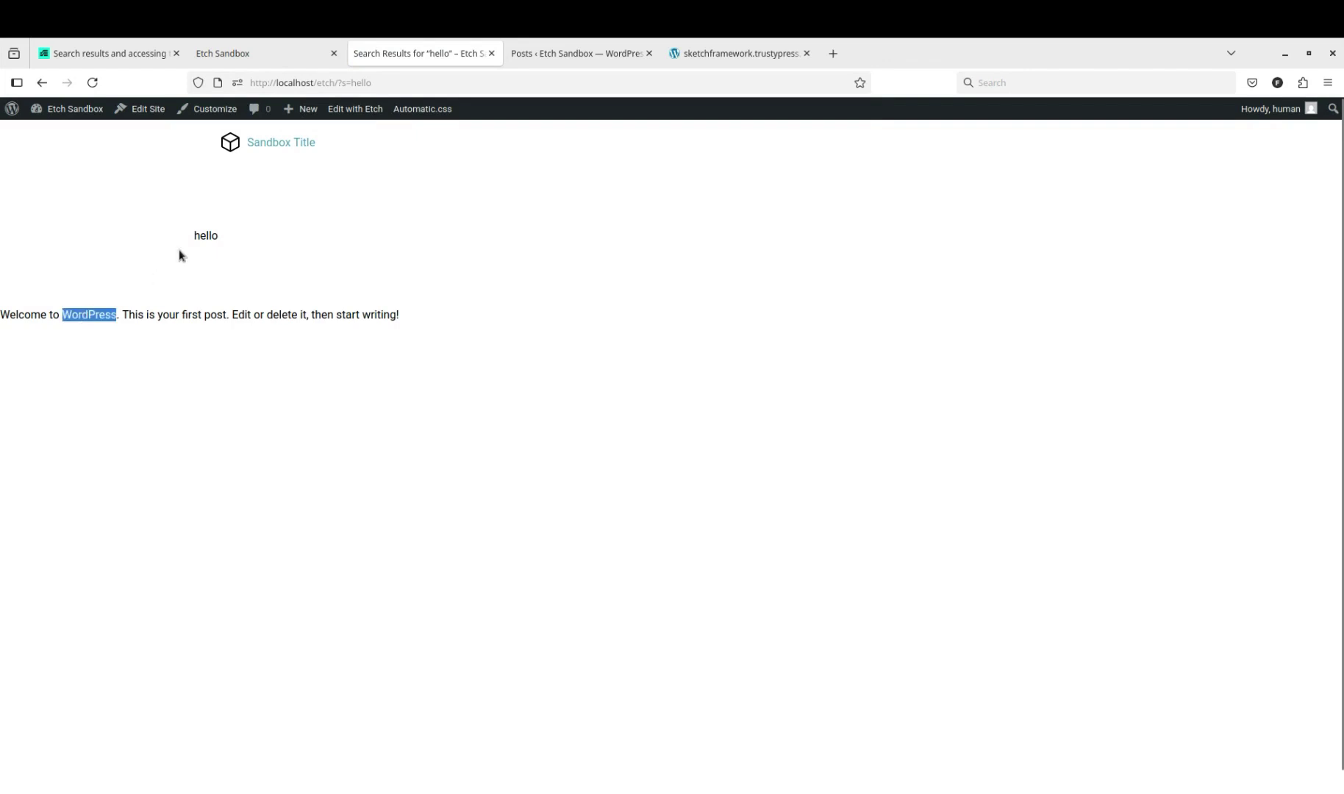
triple_click(178, 314)
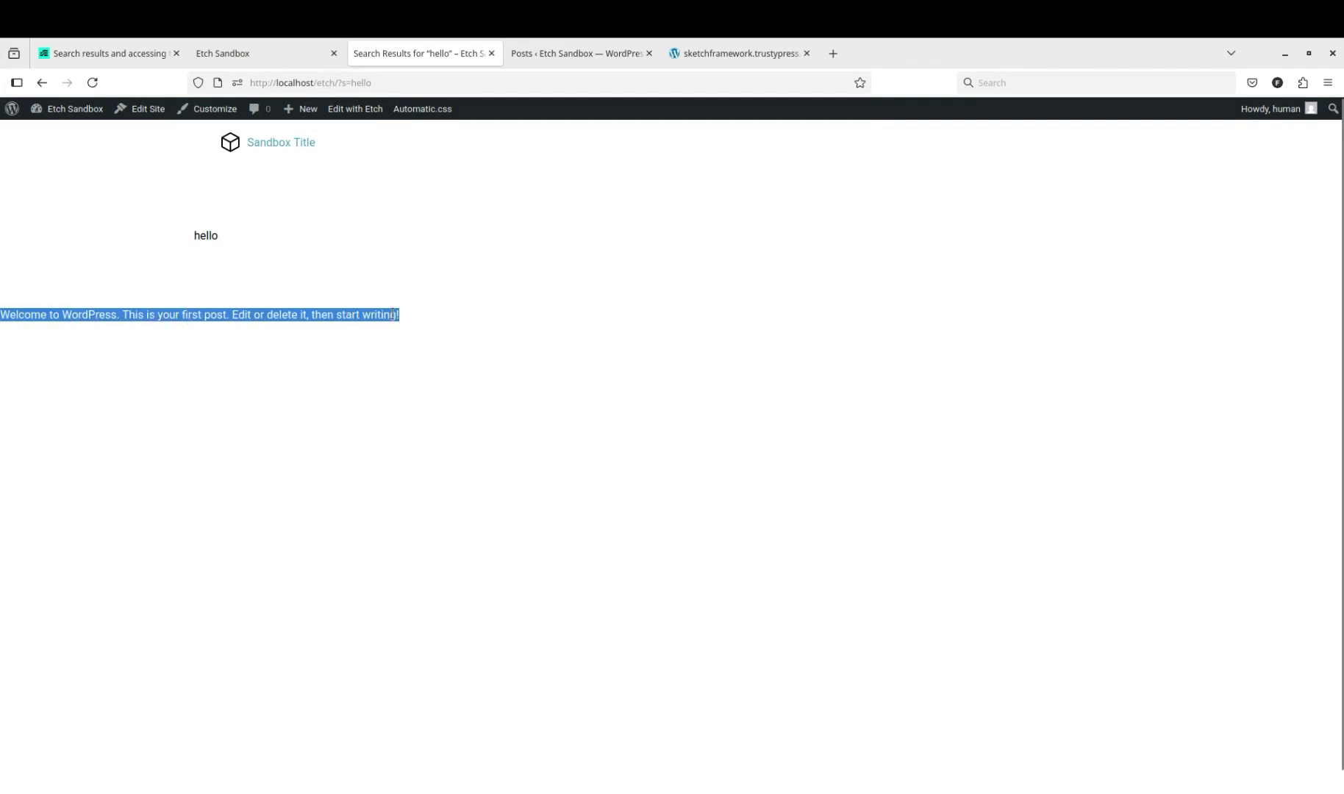
- Back in the Etch template, move the Search Results section into the Main Container, above the content slot
left_click(275, 55)
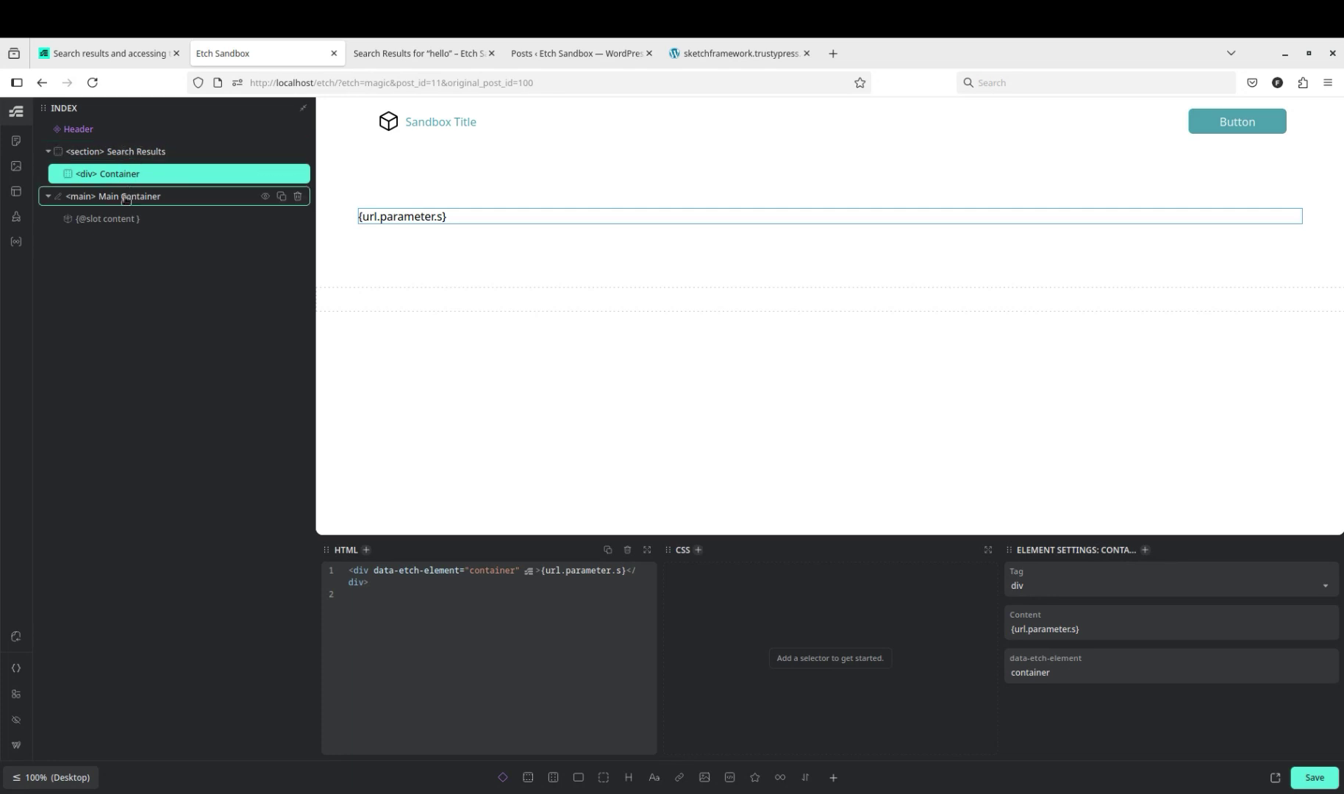
left_click(46, 152)
left_click_drag(45, 151, 155, 195)
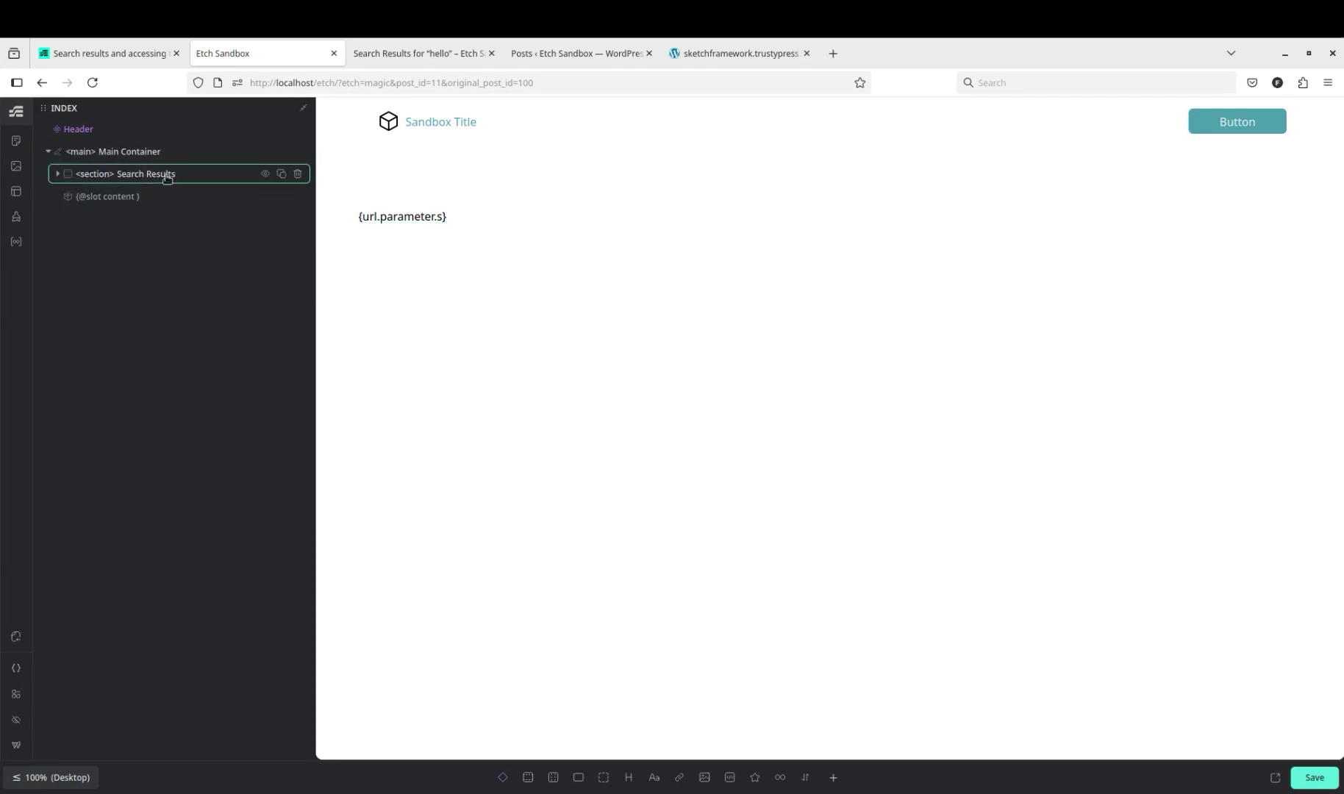
- Wrap the content slot in the Main Container in a condition
left_click(151, 198)
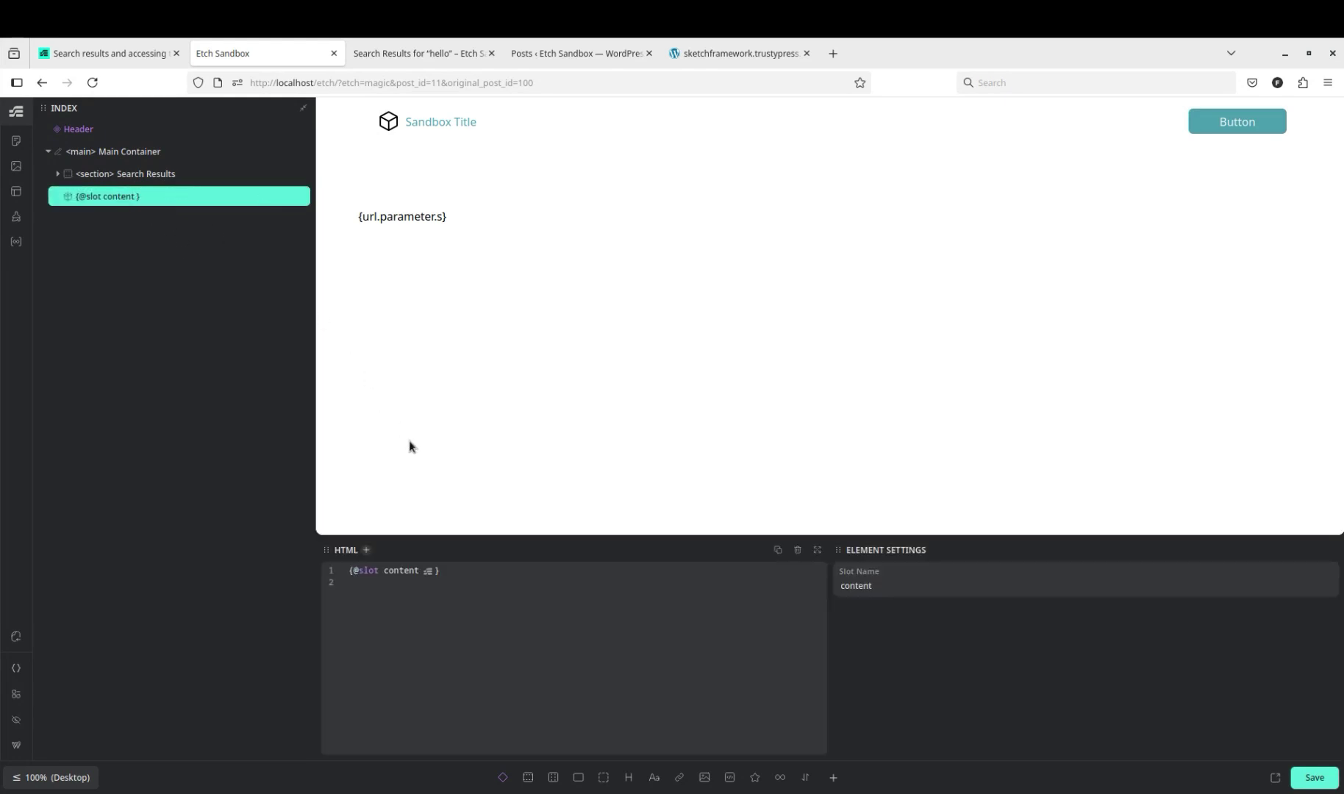
right_click(181, 197)
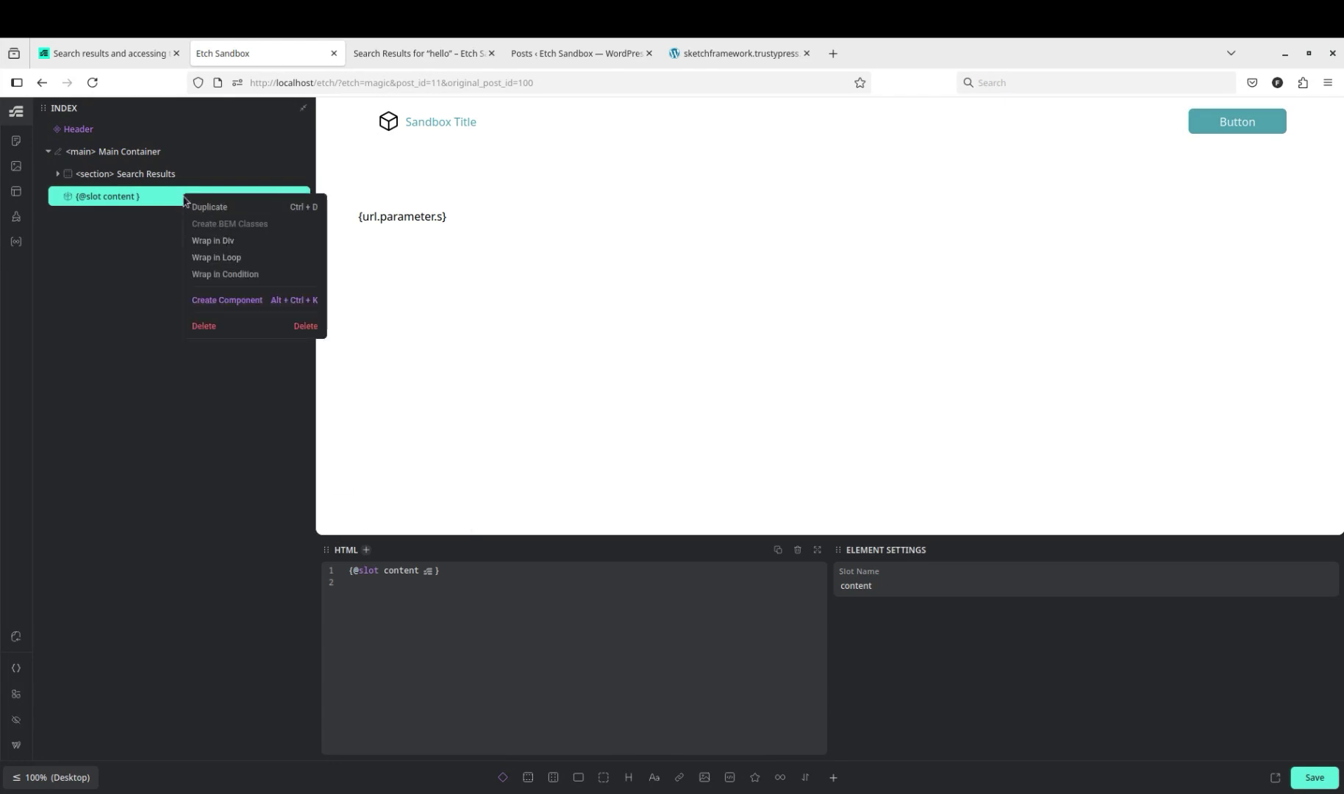
left_click(226, 275)
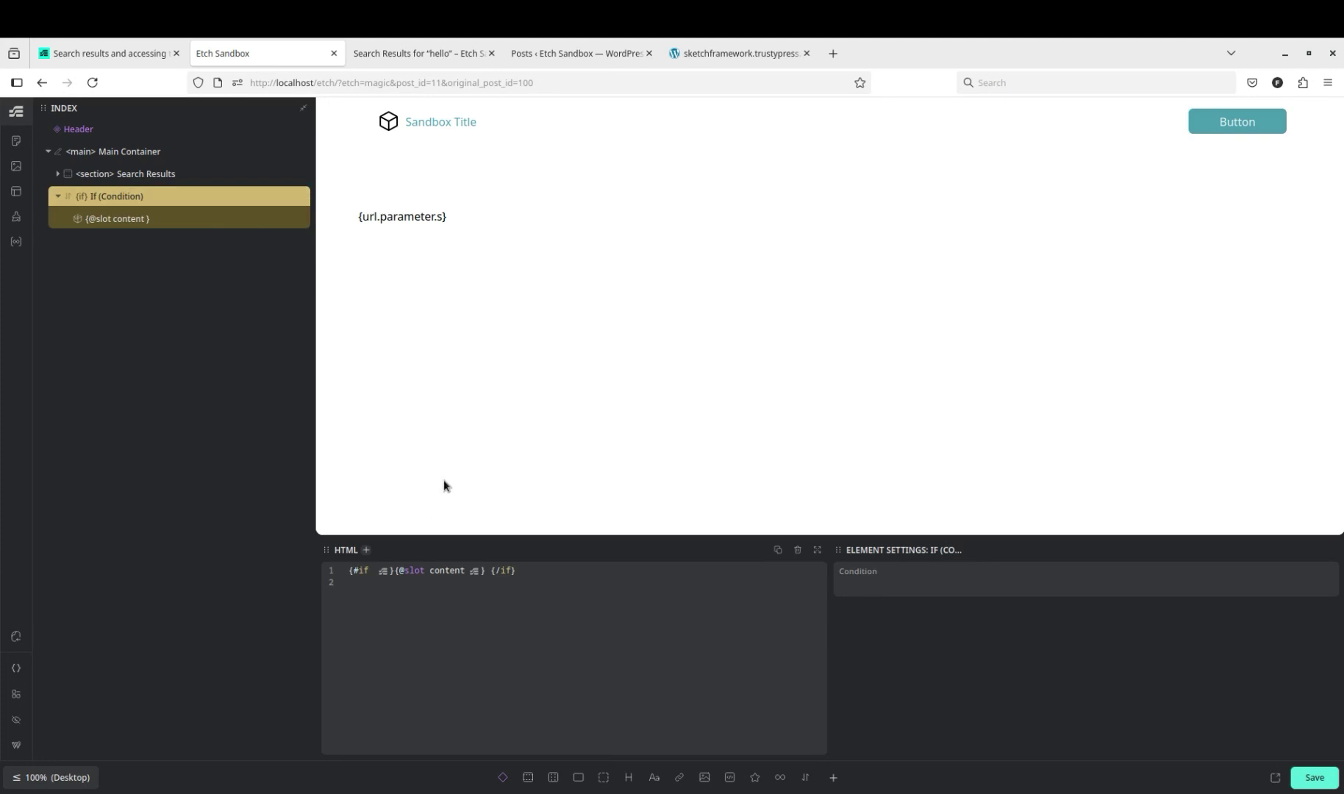
- Set the condition around the content slot to !url.parameter.s, copying the parameter expression from the Search Results section
left_click(395, 216)
left_click_drag(456, 217, 357, 219)
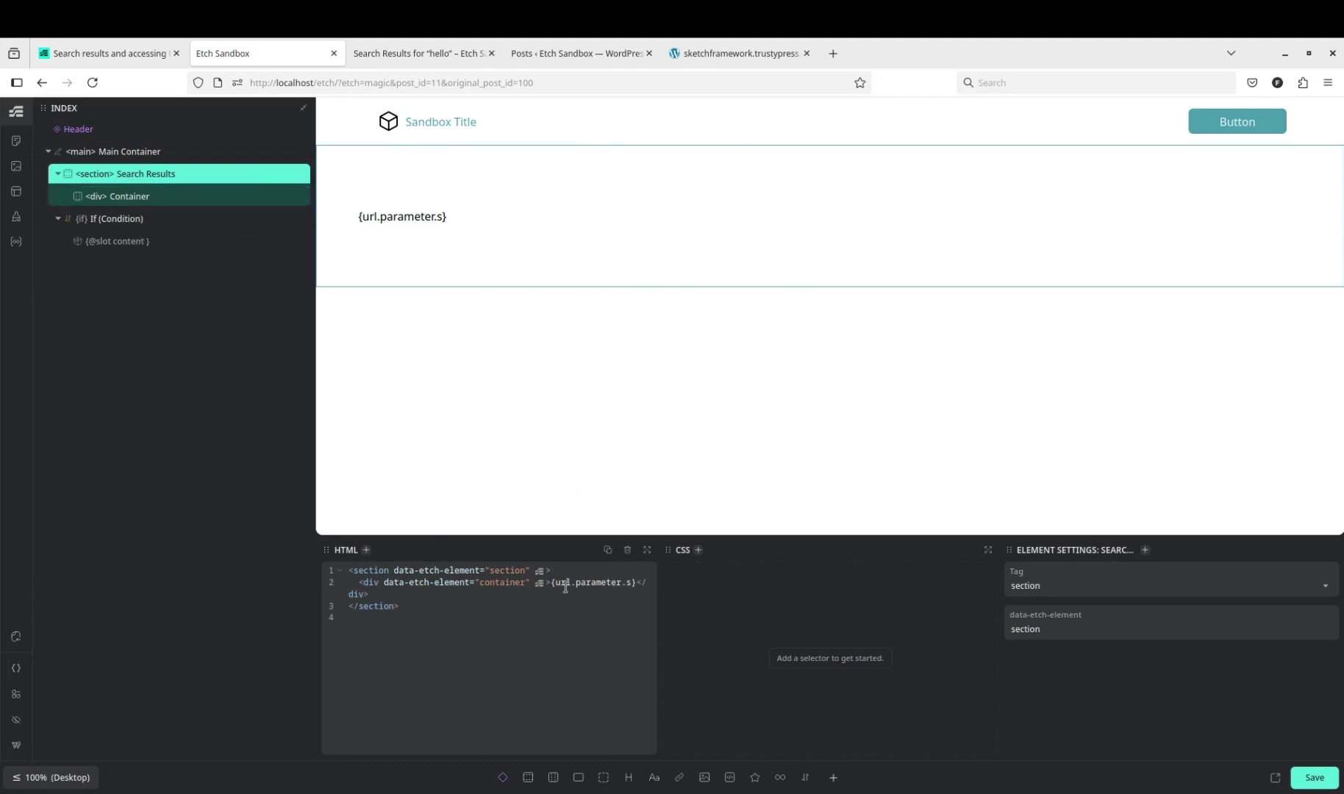
left_click_drag(560, 584, 630, 584)
key("ctrl+c")
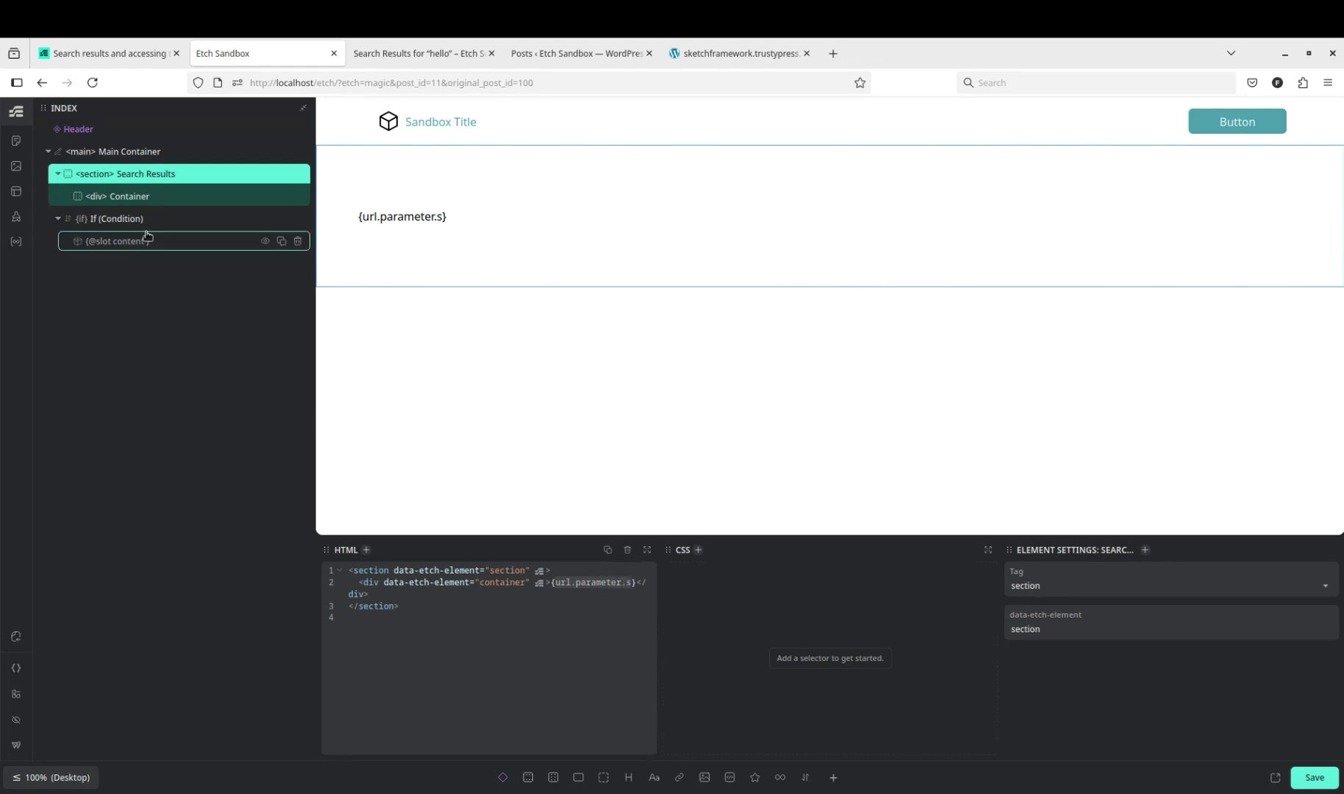
left_click(140, 219)
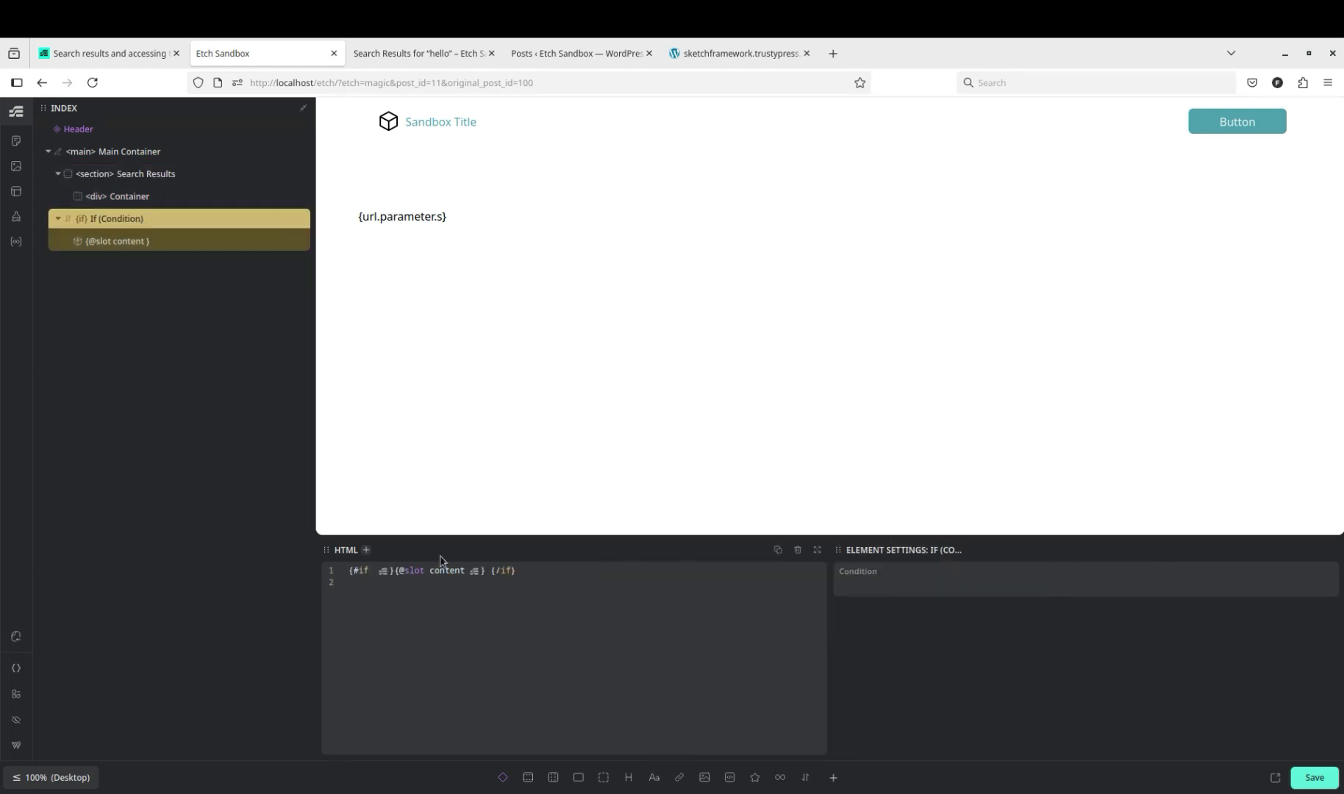
left_click(370, 571)
type("!")
key("ctrl+v")
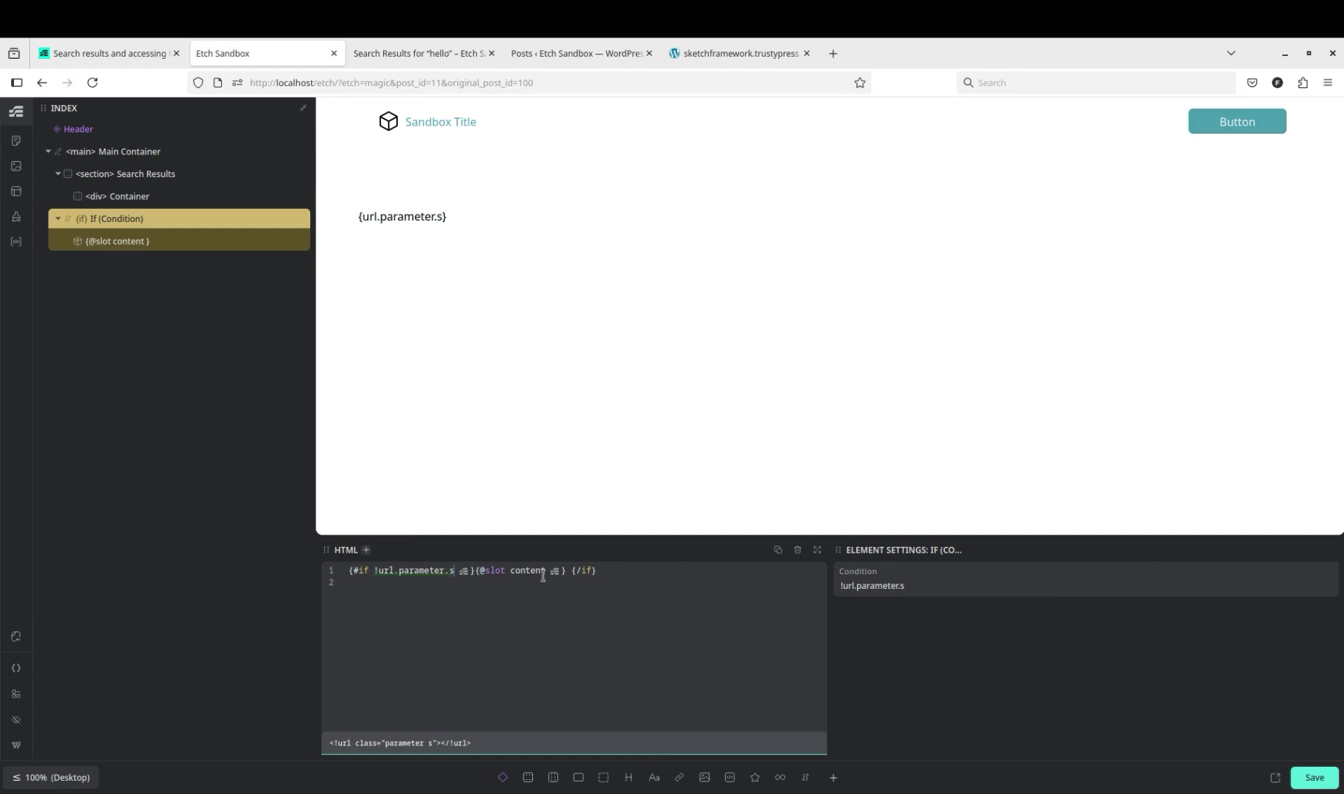
- Wrap the Search Results section in a condition on url.parameter.s and save the template
right_click(179, 172)
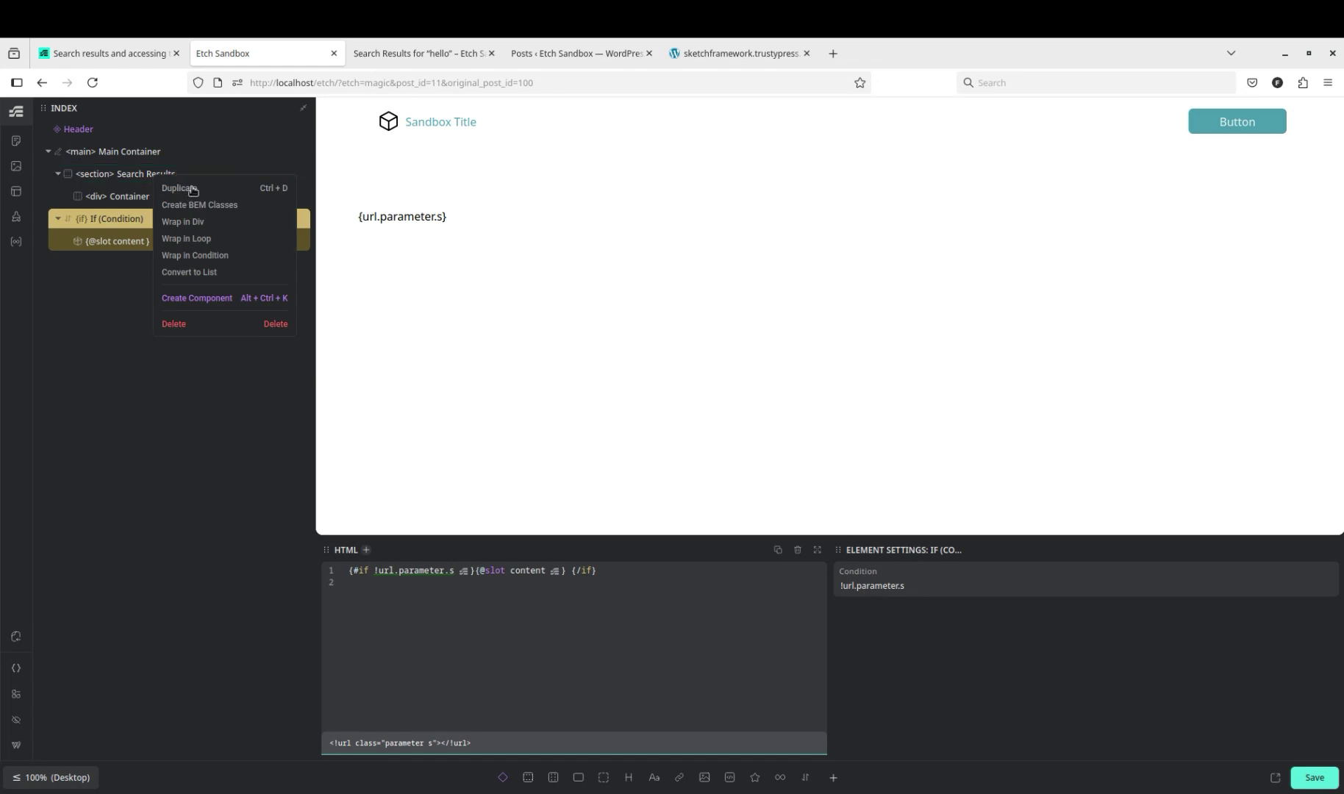
left_click(209, 256)
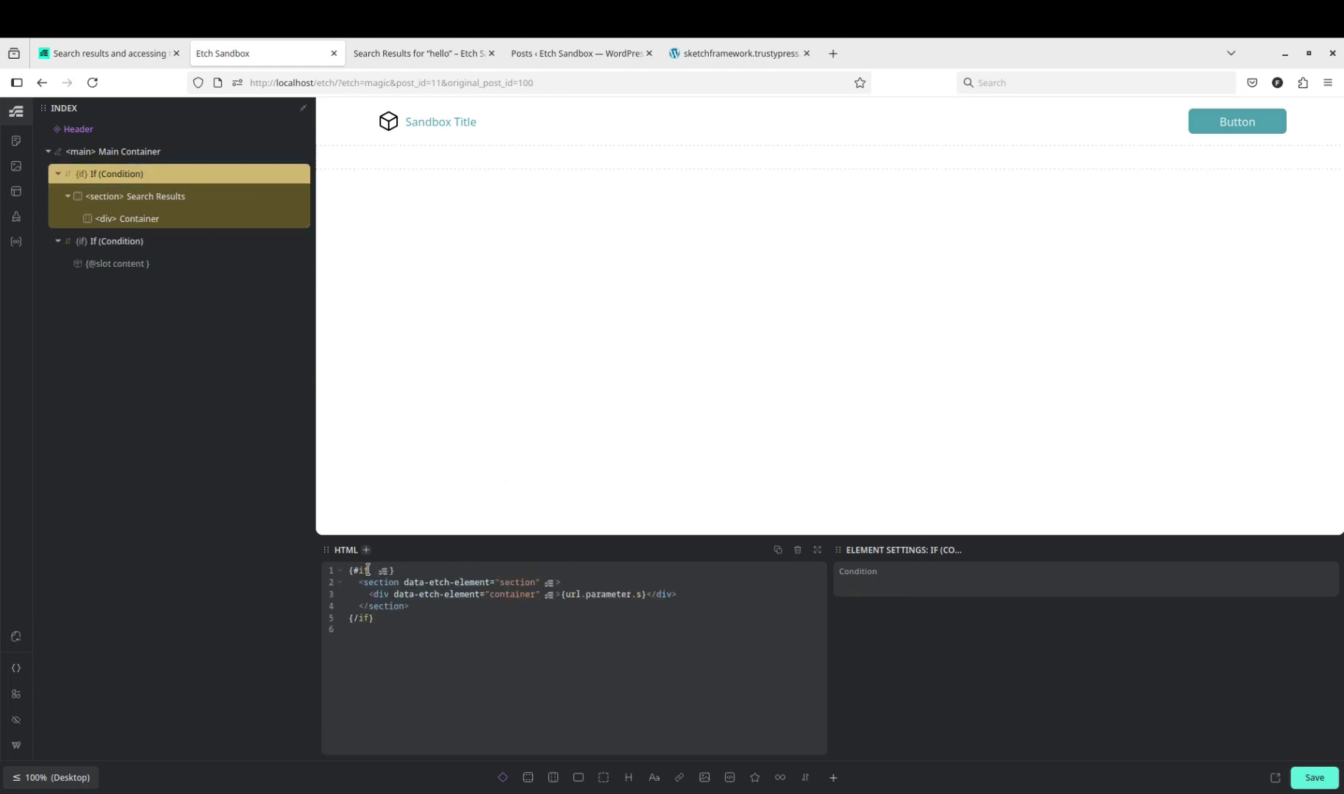
key("ctrl+v")
left_click(1310, 781)
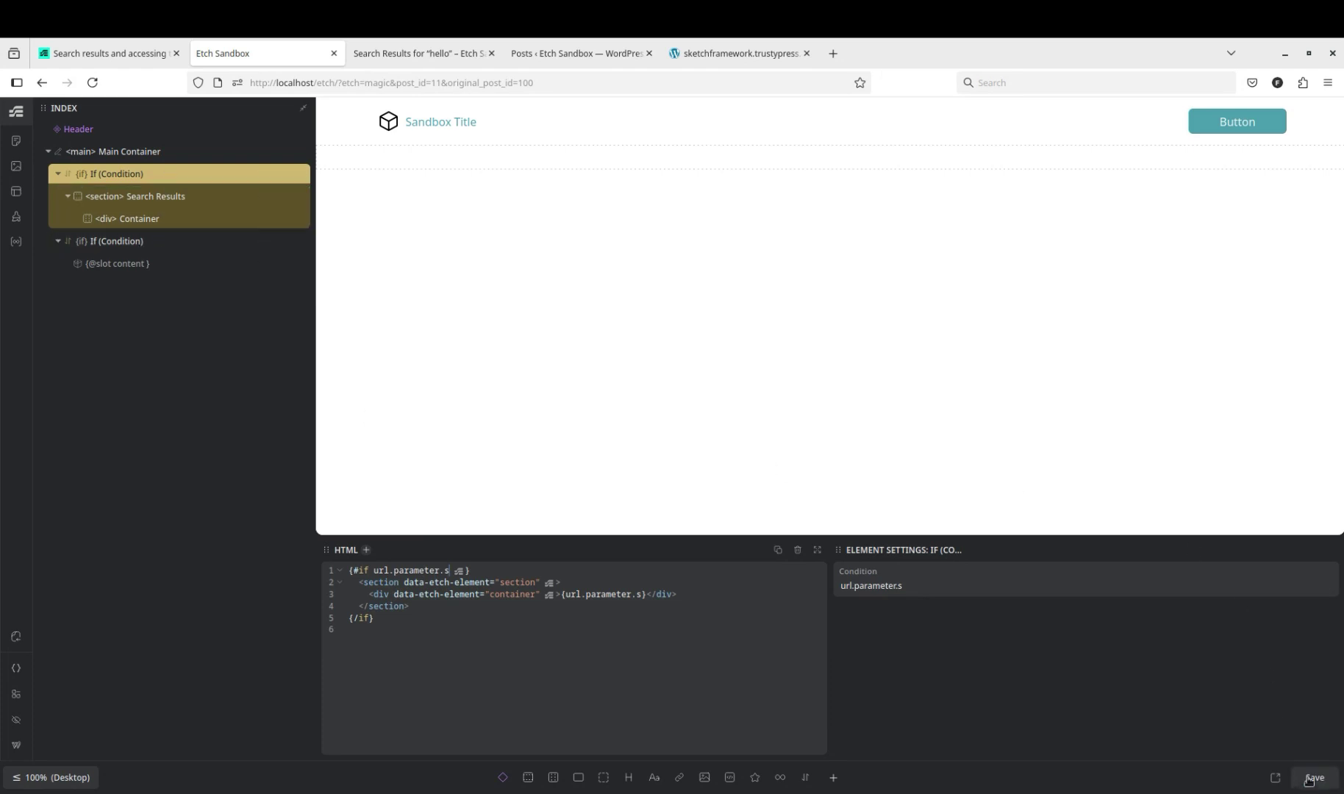
- Reload the front-end page for ?s=hello to check the conditional output
left_click(419, 53)
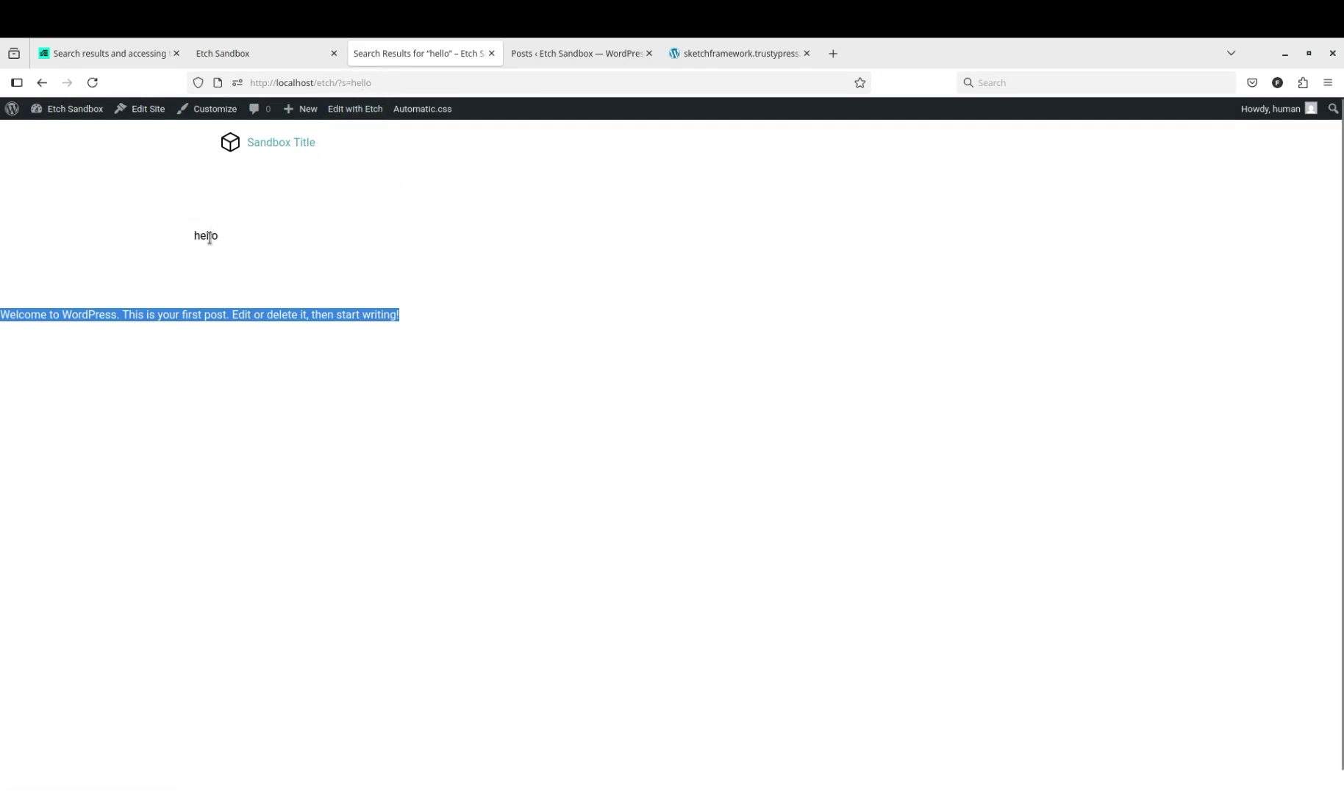
left_click(241, 272)
key("F5")
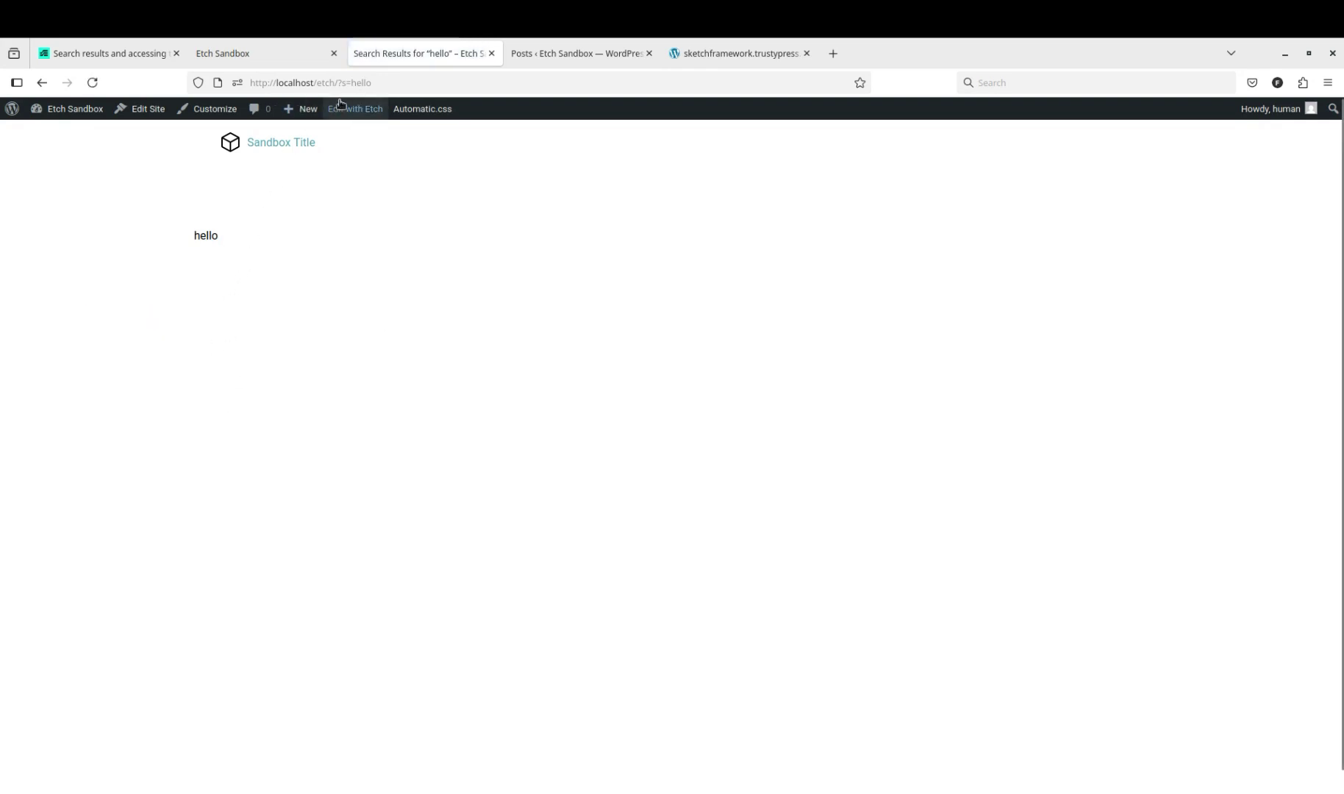
- Back in the Etch template, add a loop inside the Search Results section's Container and select it
left_click(275, 56)
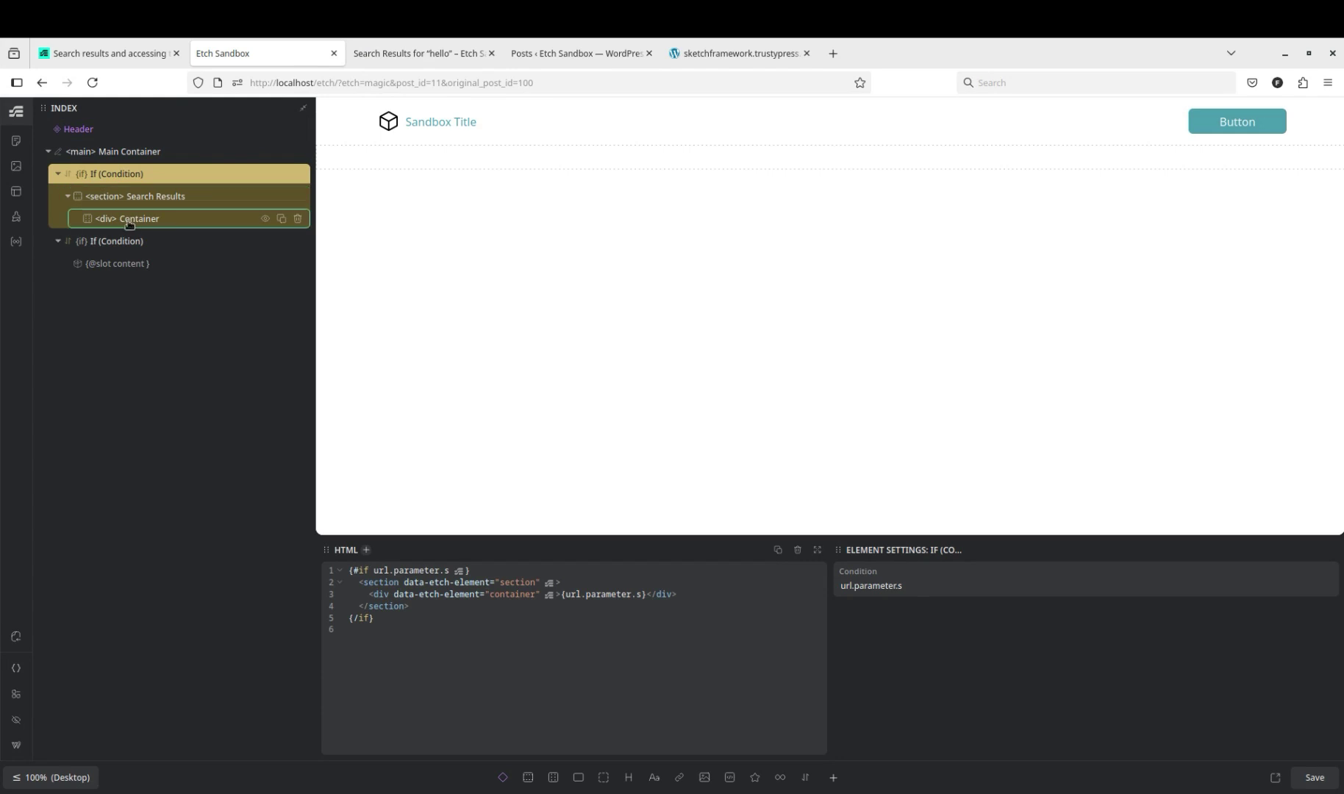
left_click(128, 225)
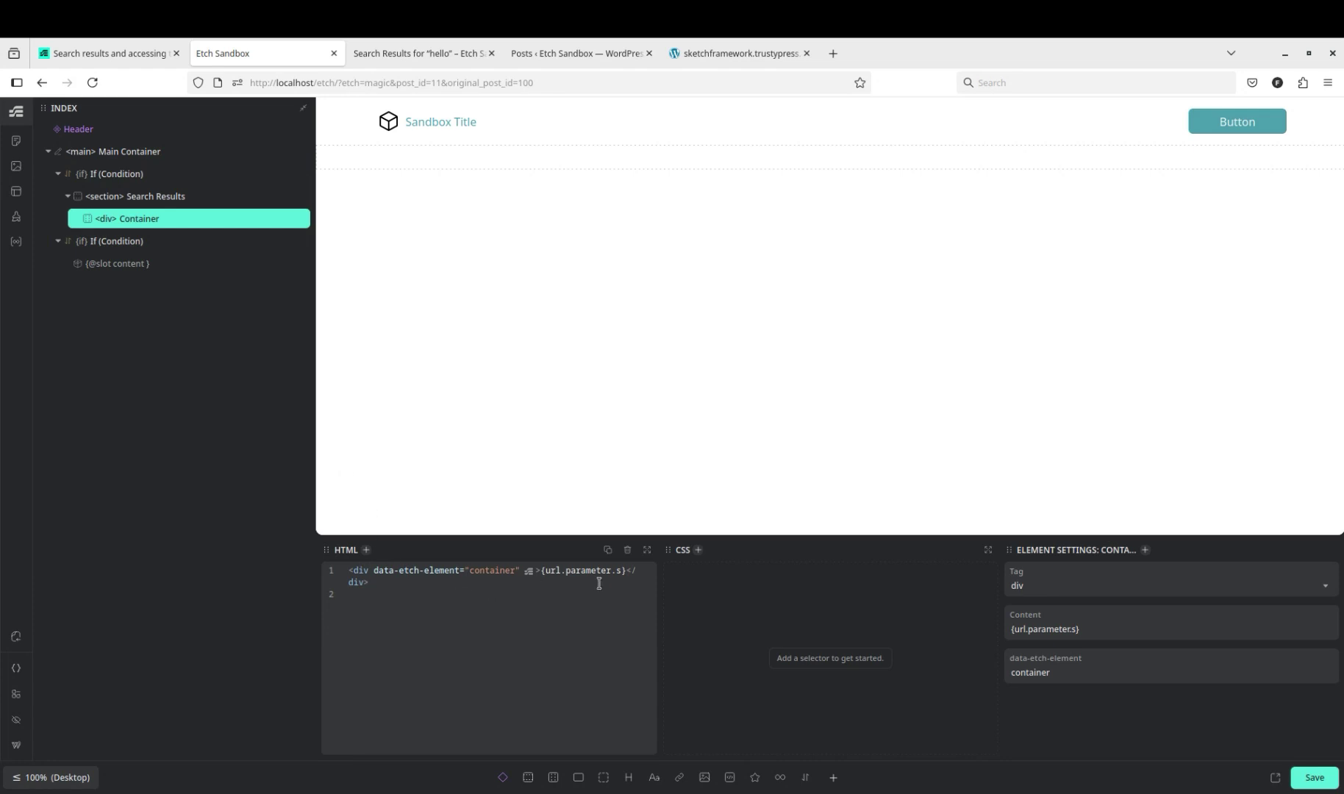
left_click(780, 779)
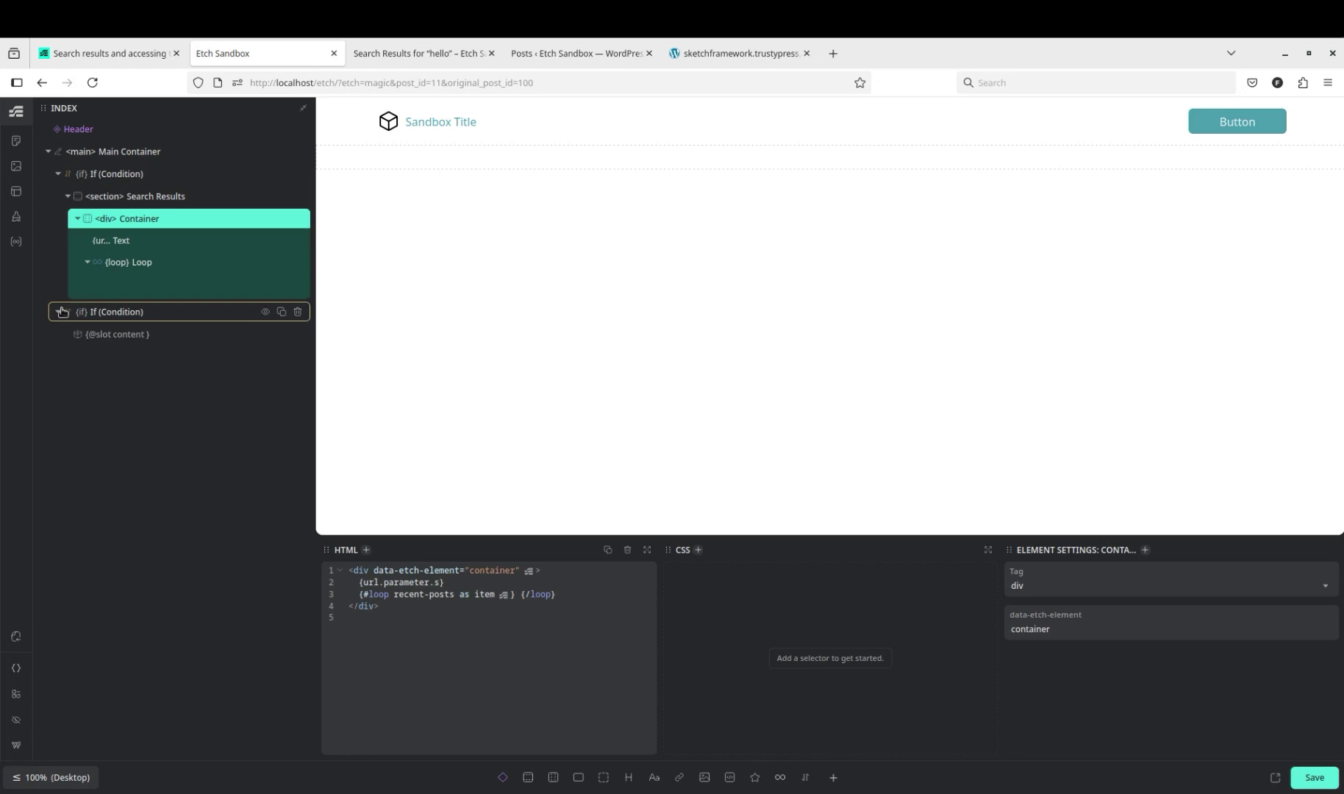
left_click(182, 266)
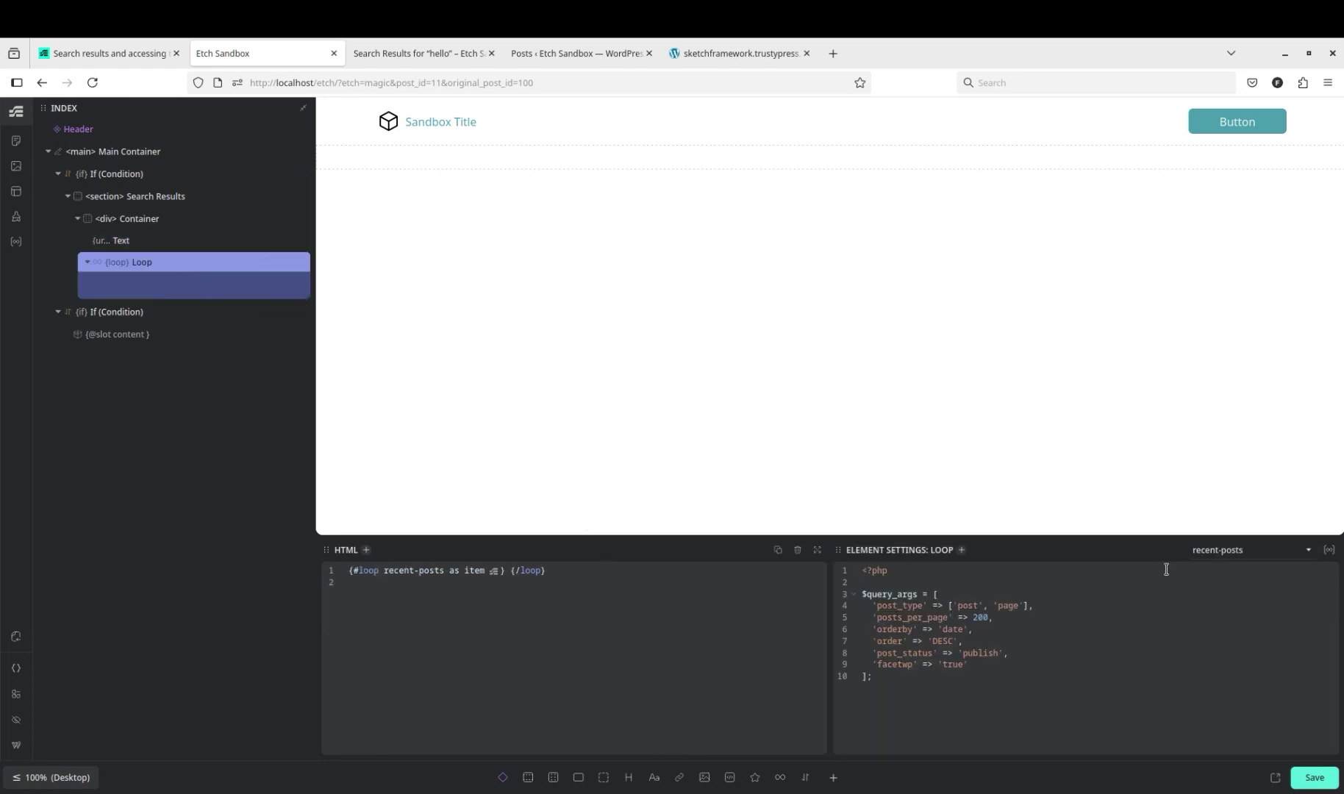
- Try to create a WP Query for the loop and rename it searchResults in the loop code
left_click(961, 551)
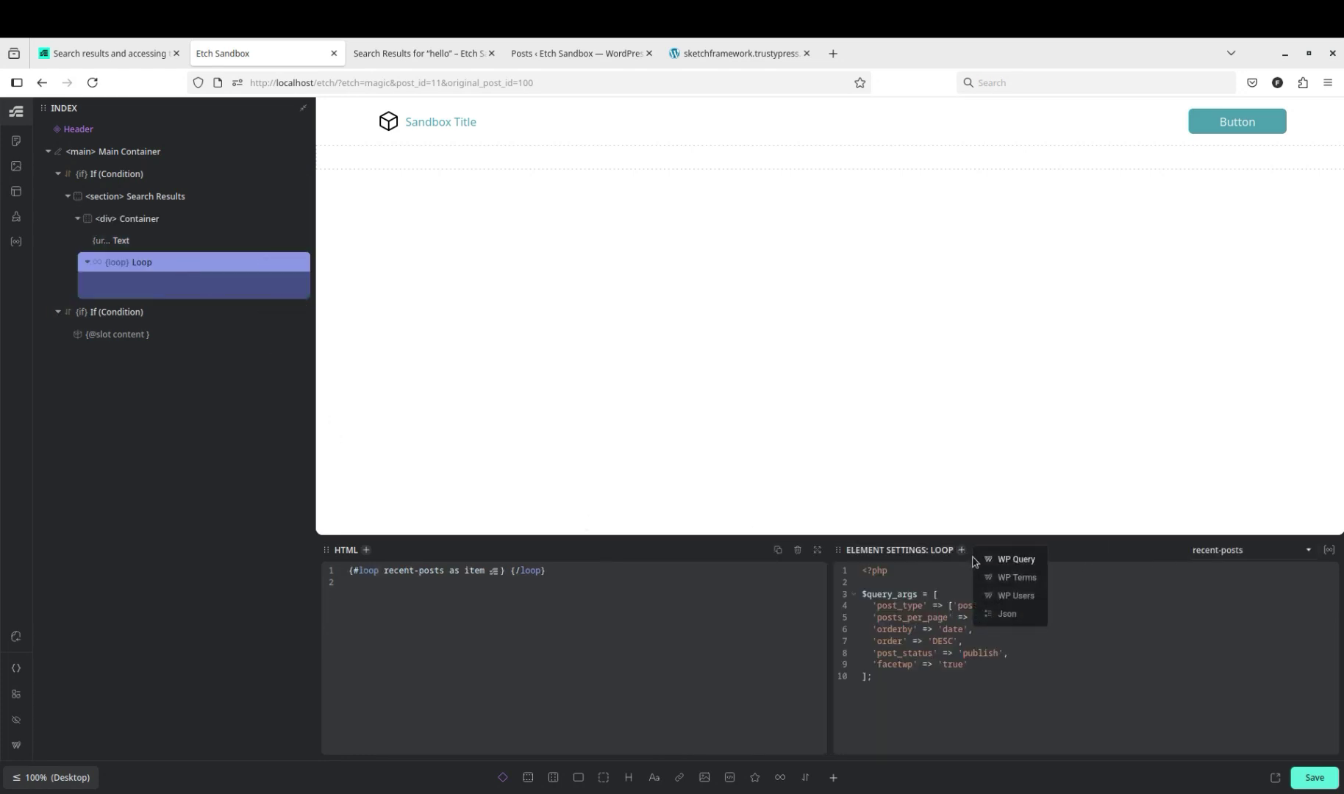
left_click(989, 561)
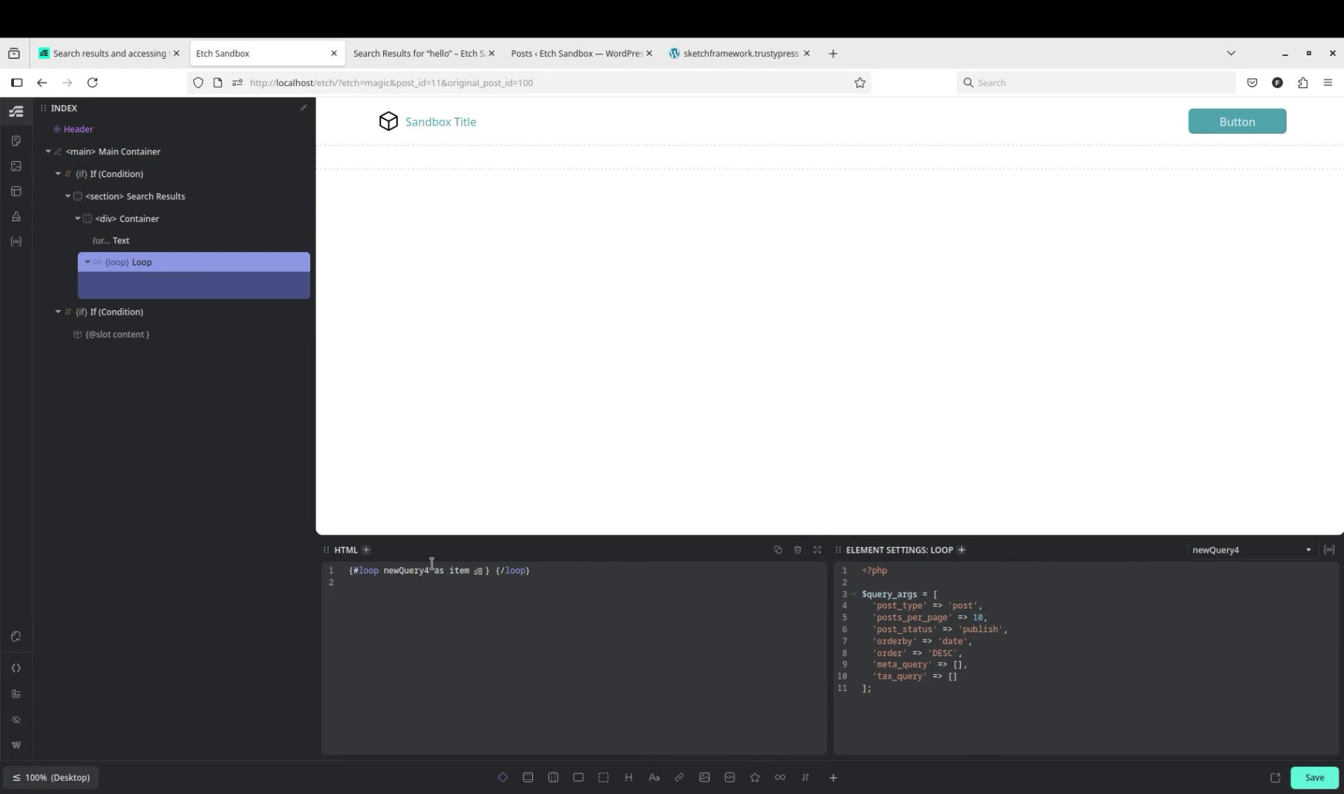
double_click(409, 571)
type("search")
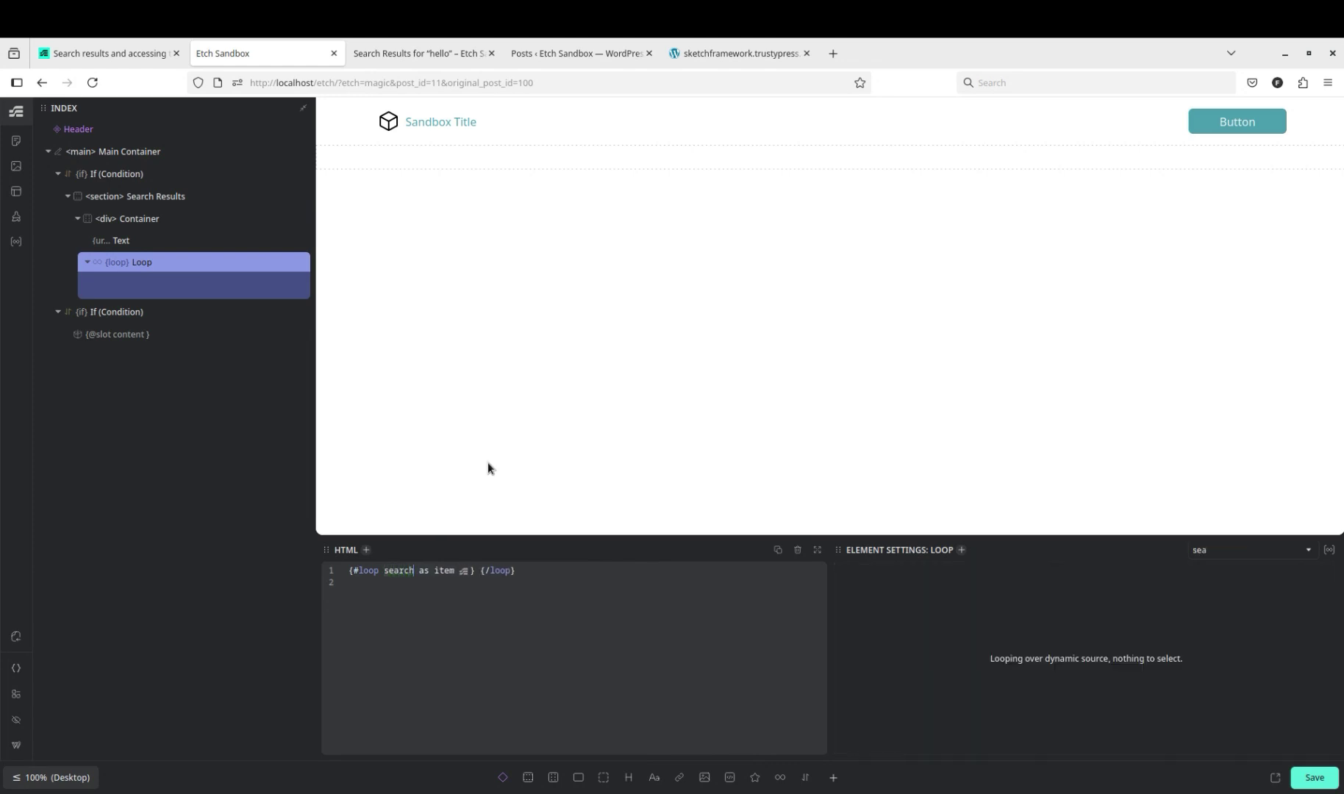
type("Results")
left_click(1230, 555)
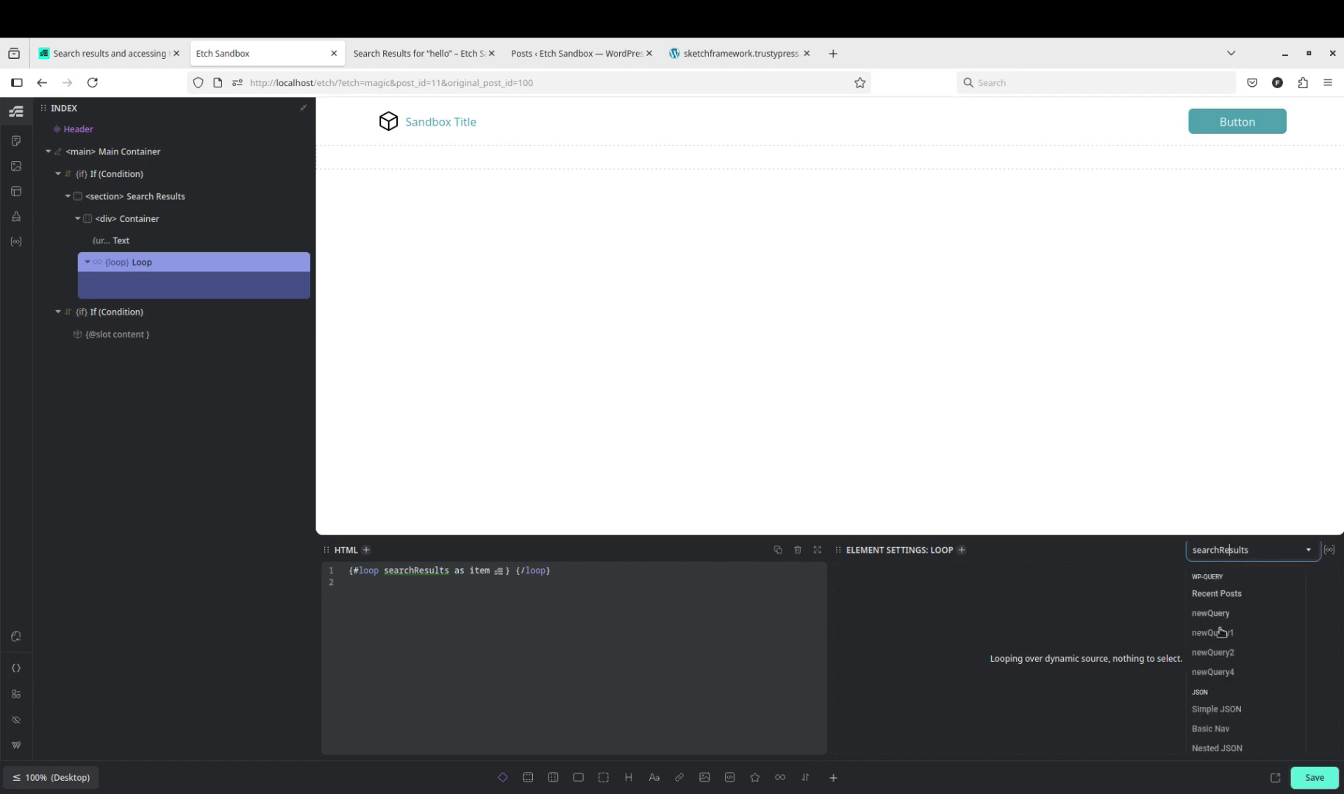
left_click(1233, 545)
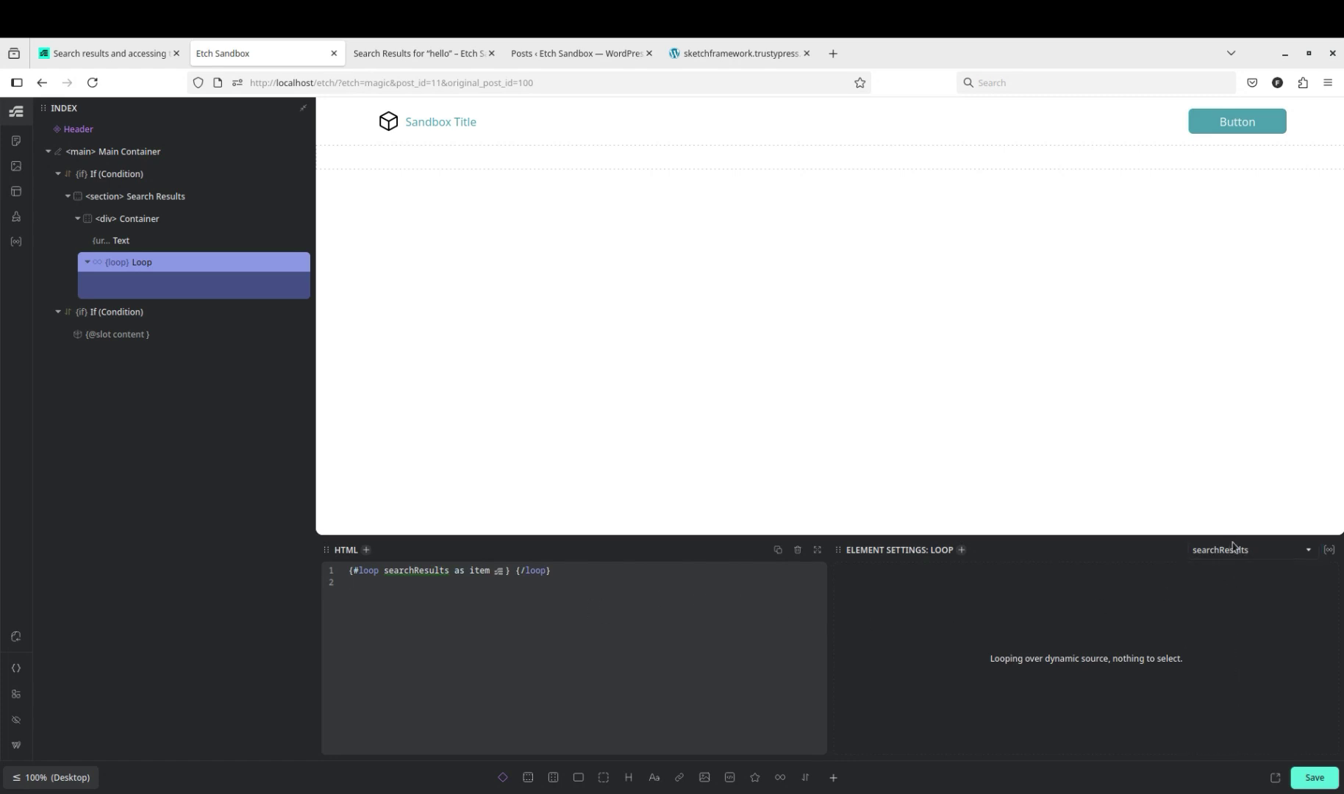
- Create a fresh WP Query for the loop and name its item variable result
left_click(961, 550)
left_click(1006, 563)
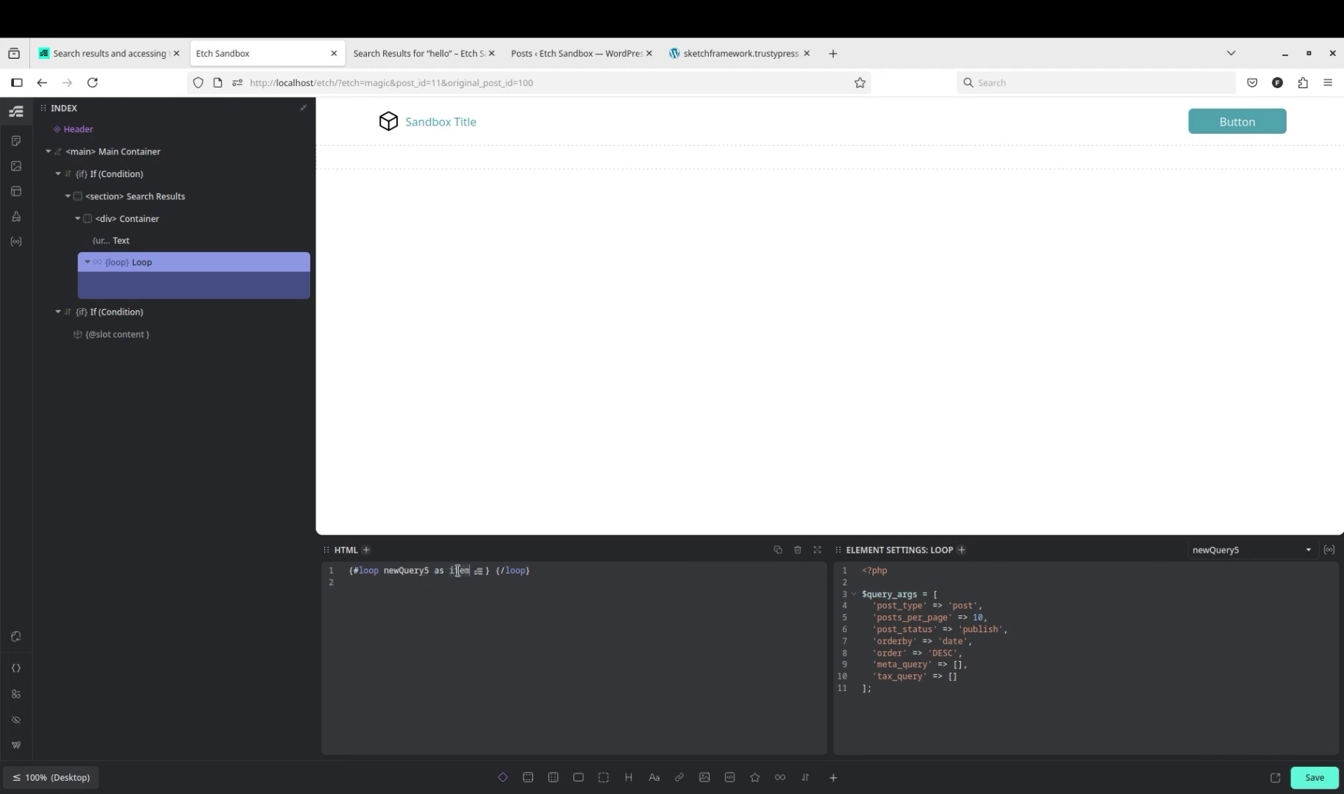
type("result")
- Add 's' => $search_term, as the first argument of the loop's query
left_click(937, 596)
key("Return")
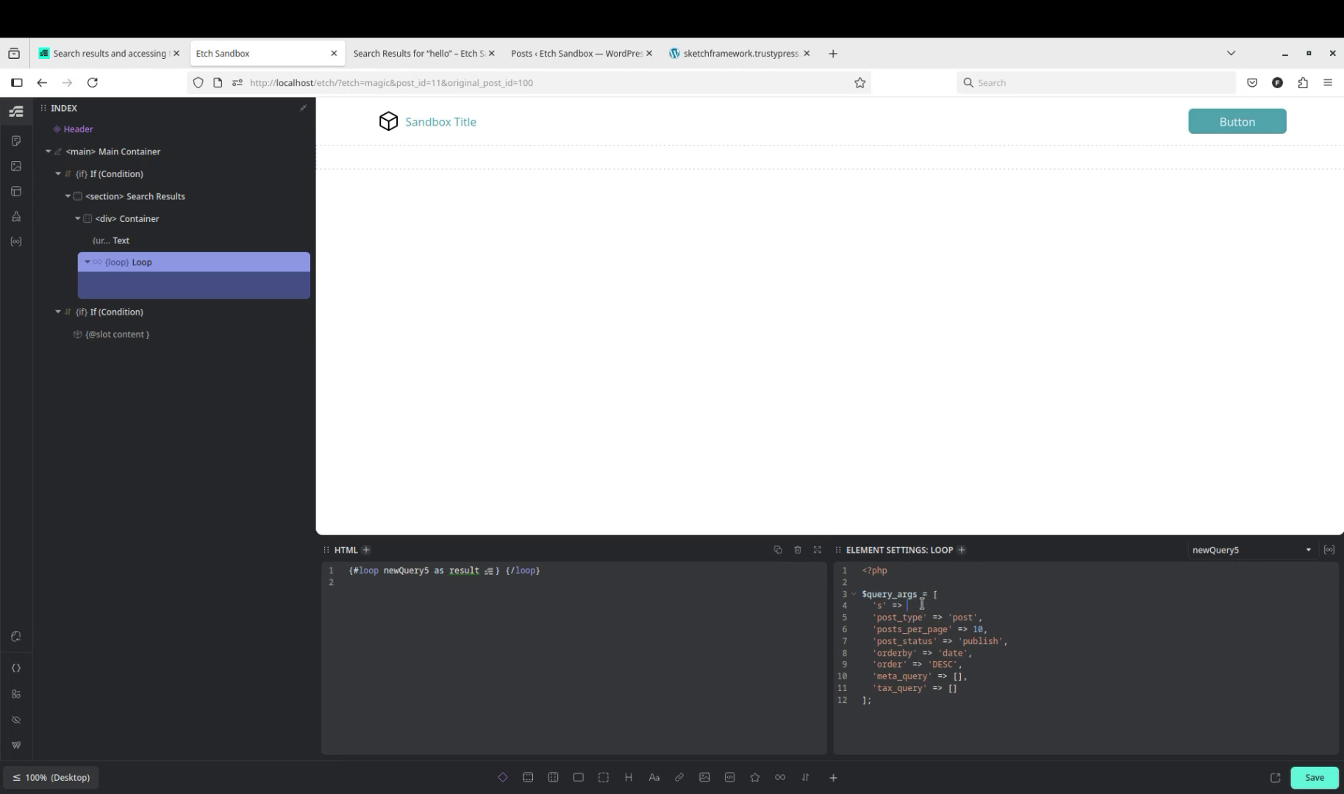
type("$search_term,")
- Pass the argument $search_term: url.parameter.s to the query in the loop's opening tag
left_click(430, 571)
type("(")
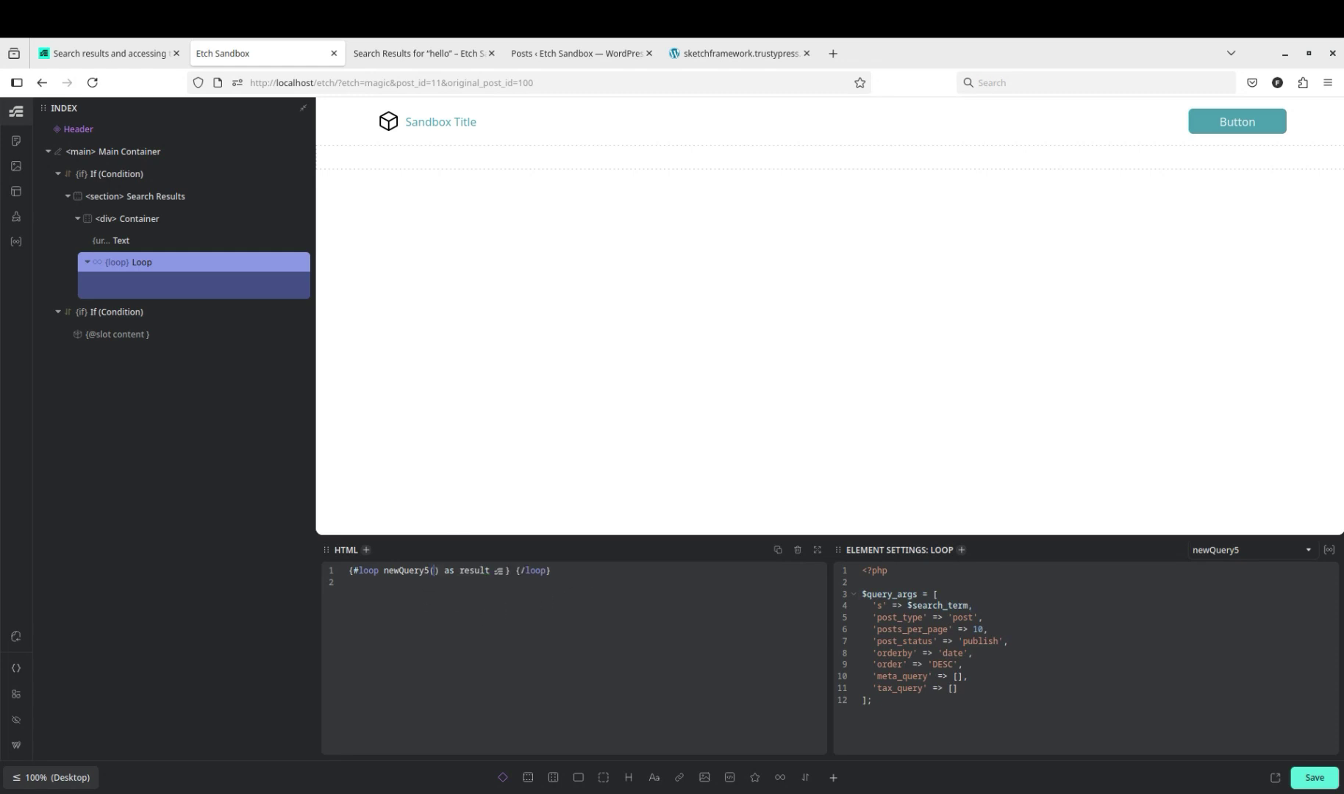
type("$search_term: url.")
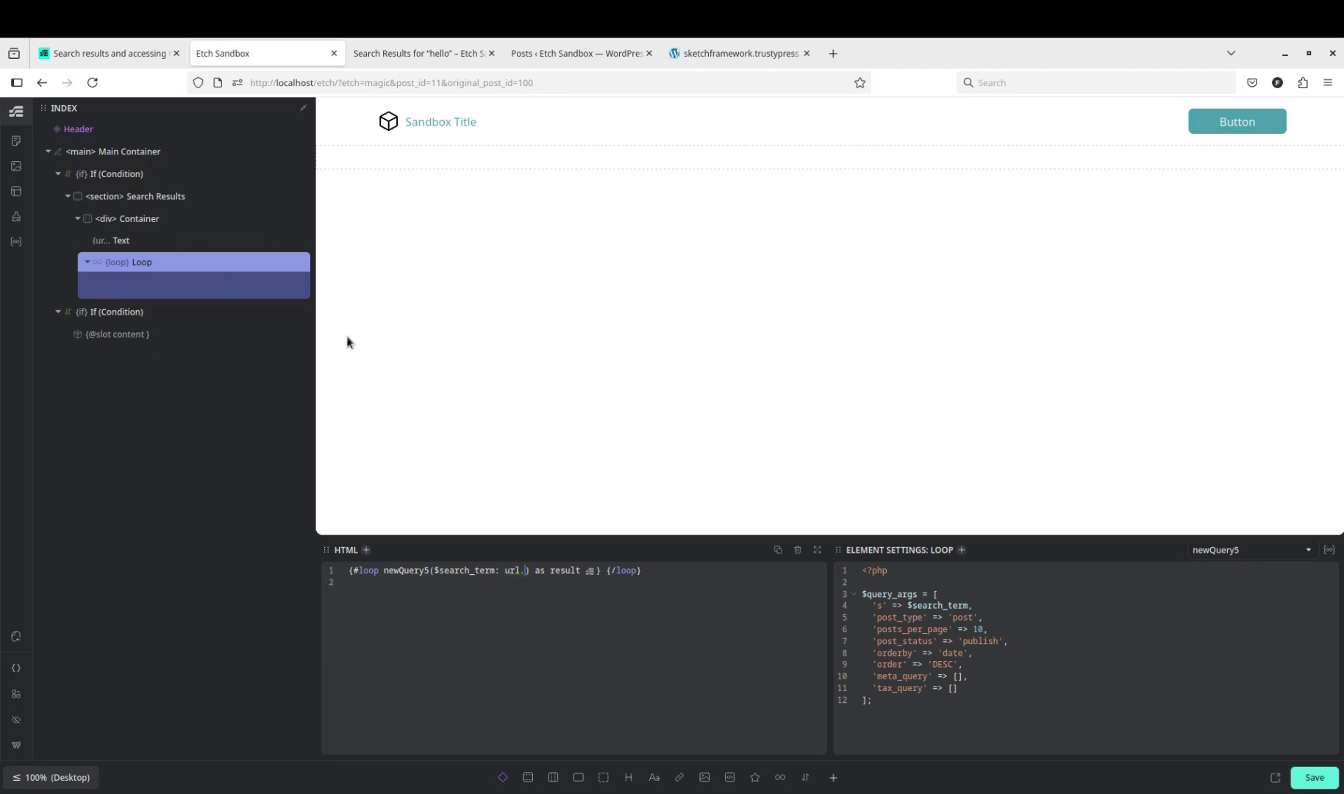
type("parameter.s")
- Output {result.title} on its own line inside the loop and save the template
left_click(659, 572)
key("BackSpace")
key("Return")
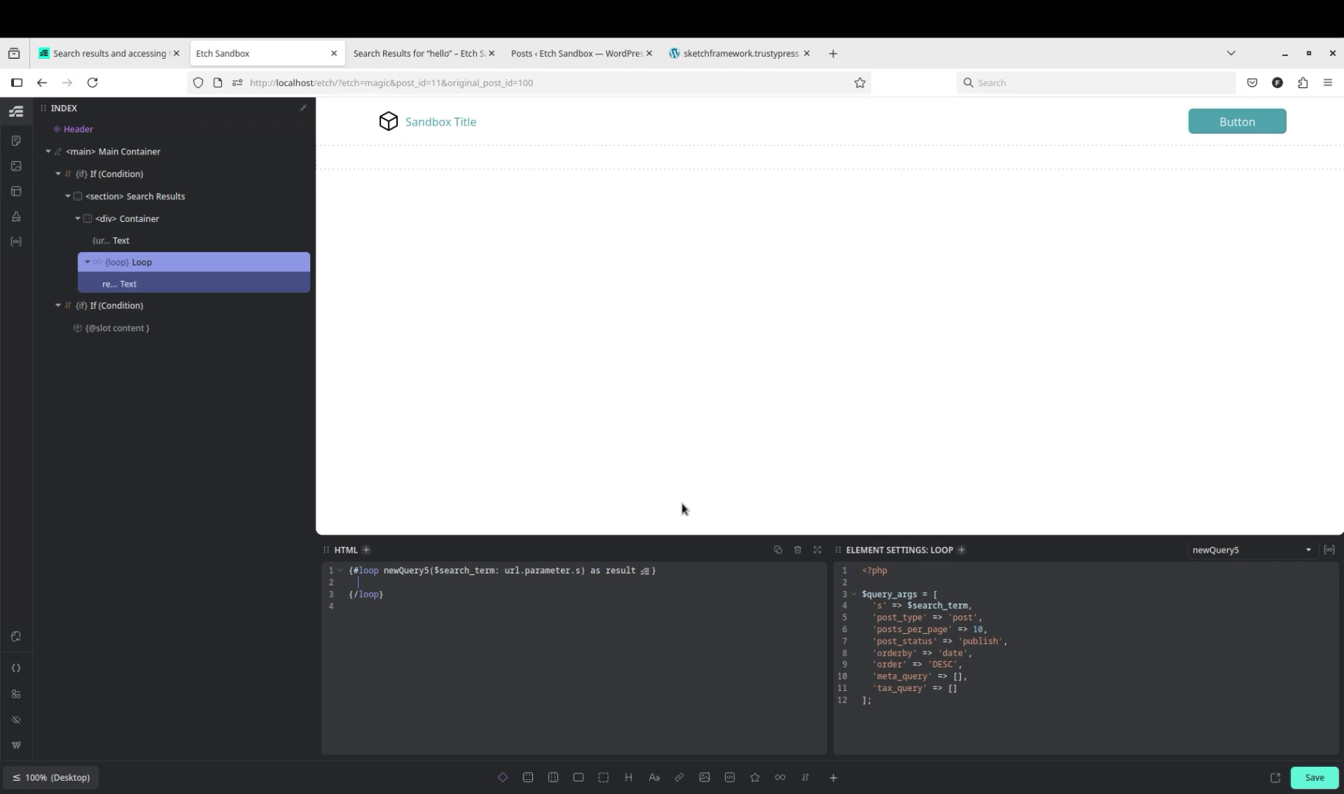
type("result.title")
key("ctrl+s")
- Reload the front-end search page and examine the search term and post titles it outputs
key("ctrl+Tab")
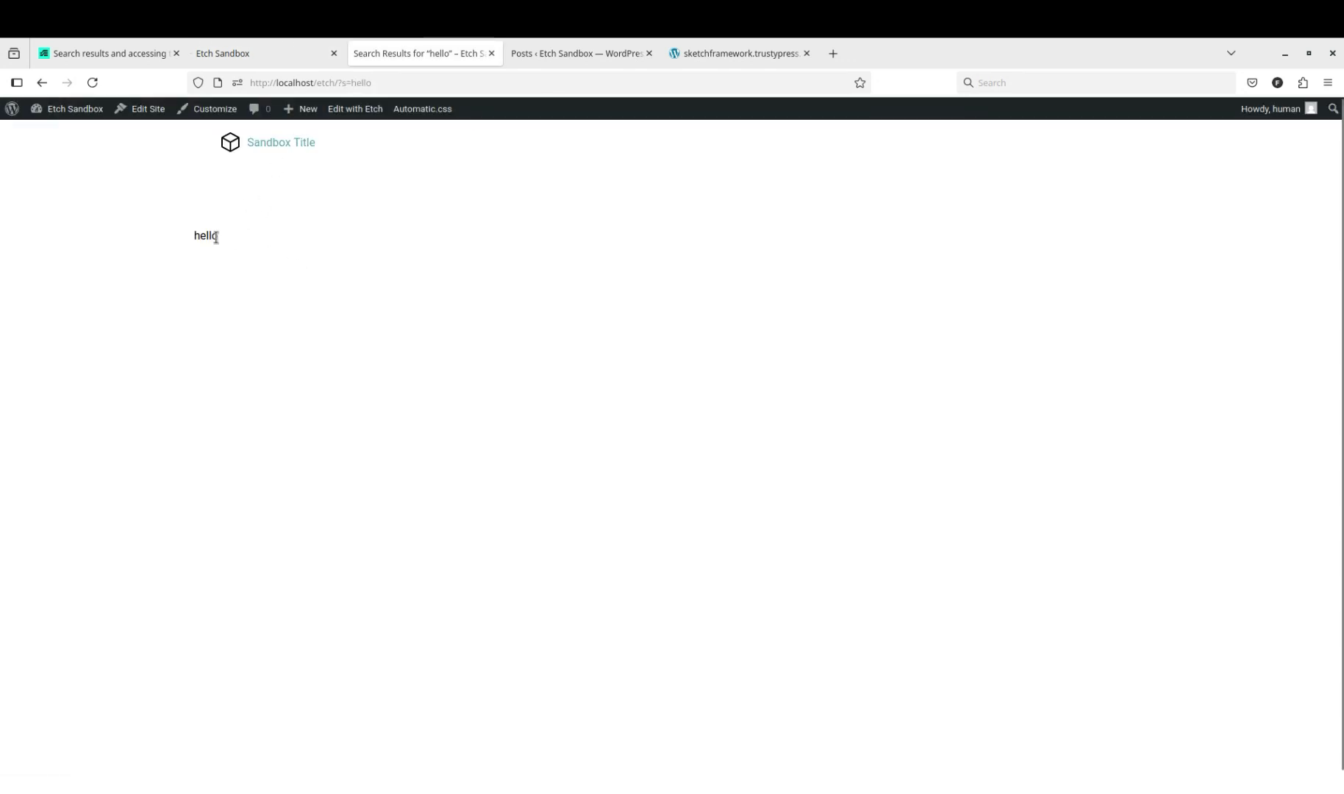
key("ctrl+shift+Tab")
key("ctrl+Tab")
key("F5")
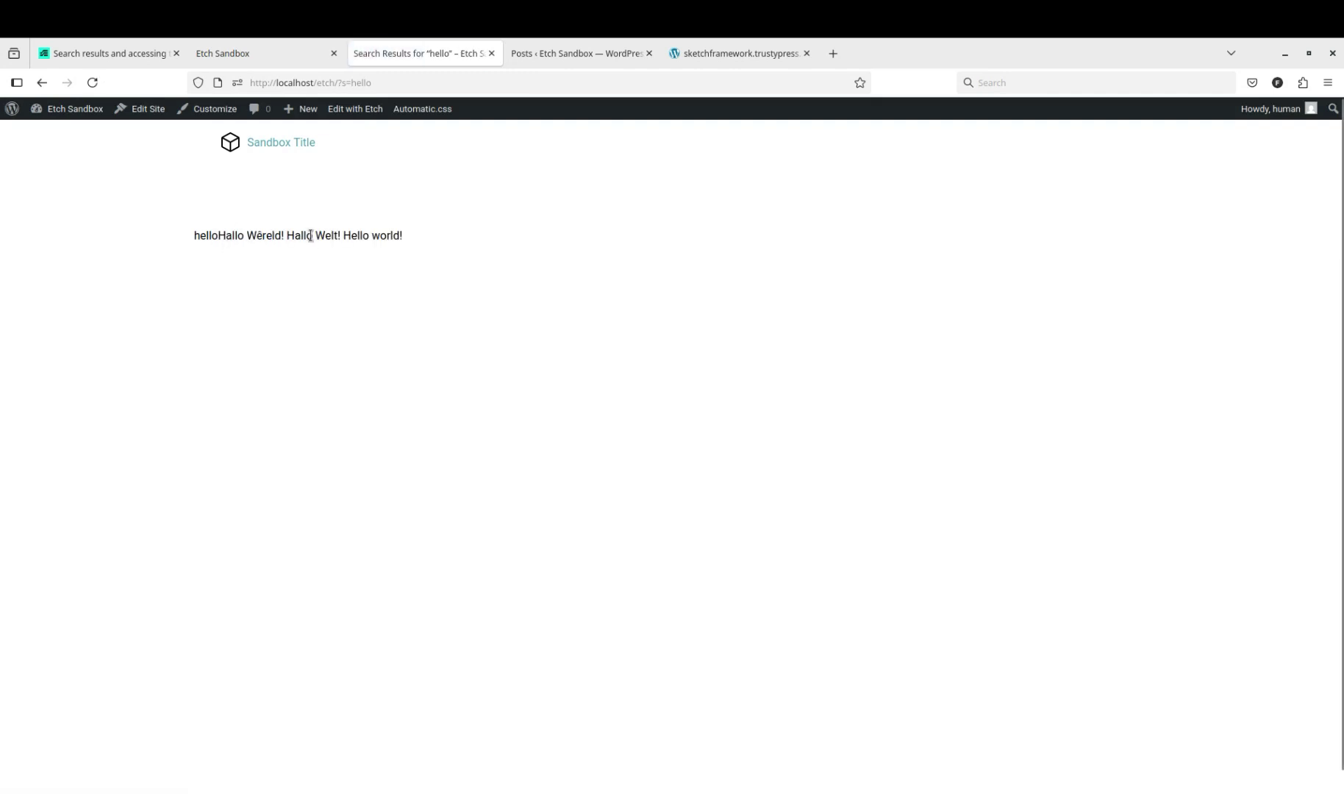
left_click_drag(218, 237, 196, 236)
left_click(207, 237)
- Delete the search term text above the loop in the Etch template, save, and view the front-end search page
left_click(286, 57)
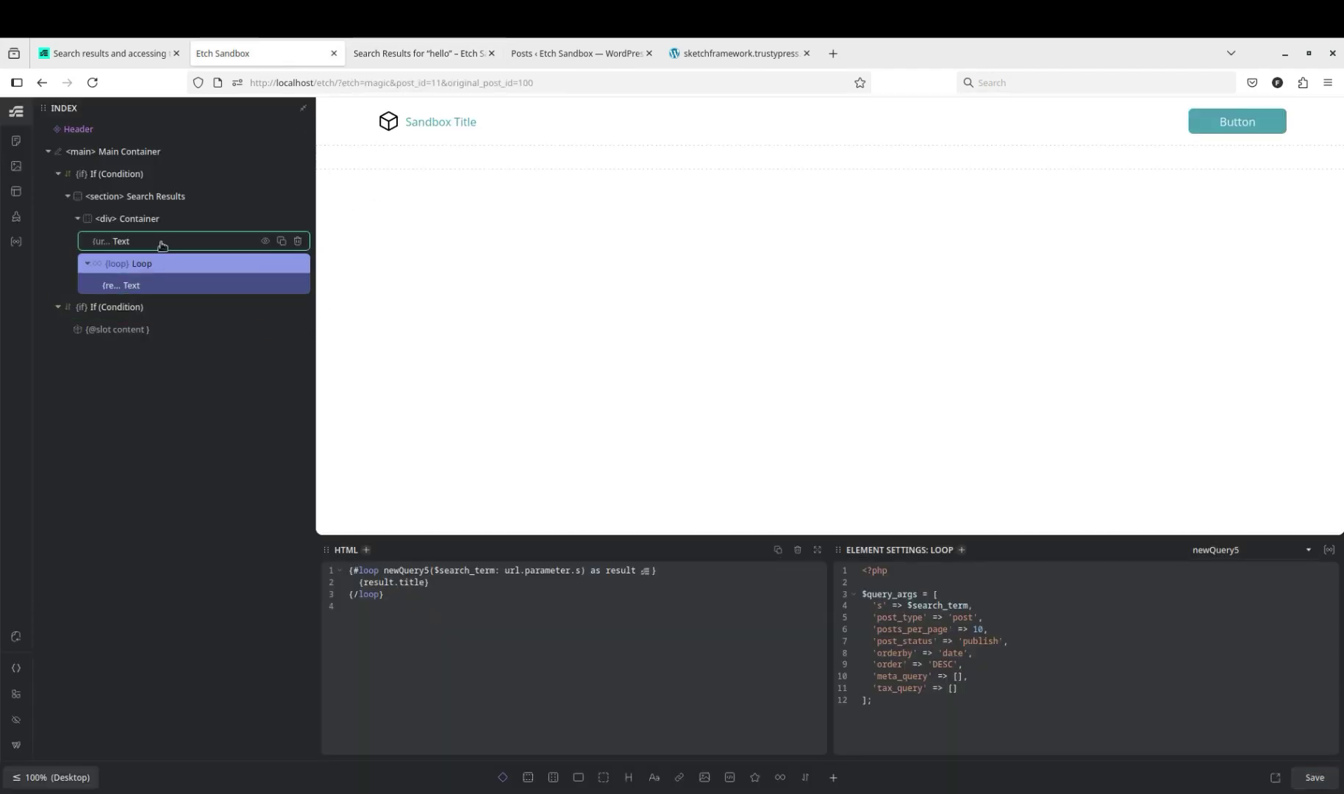
left_click(161, 241)
left_click(297, 242)
left_click(146, 263)
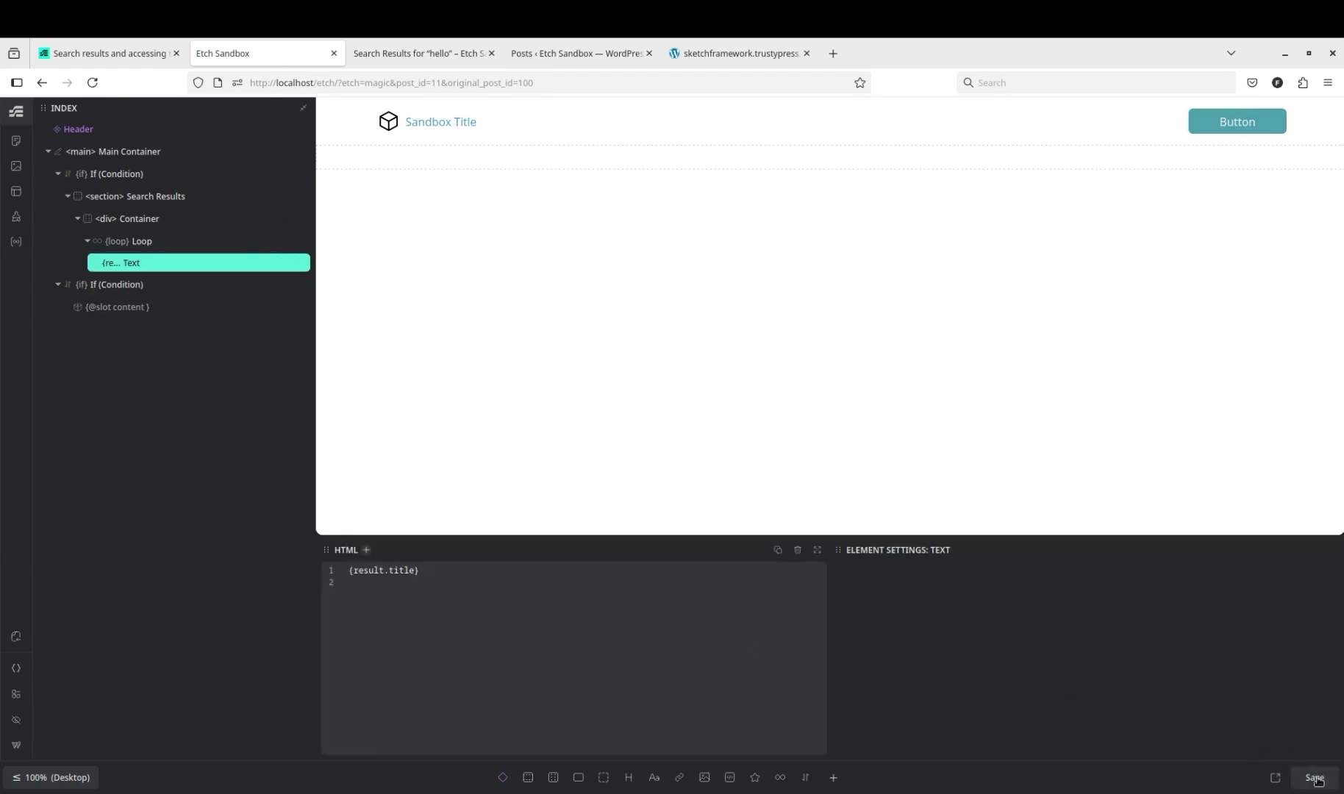
left_click(362, 59)
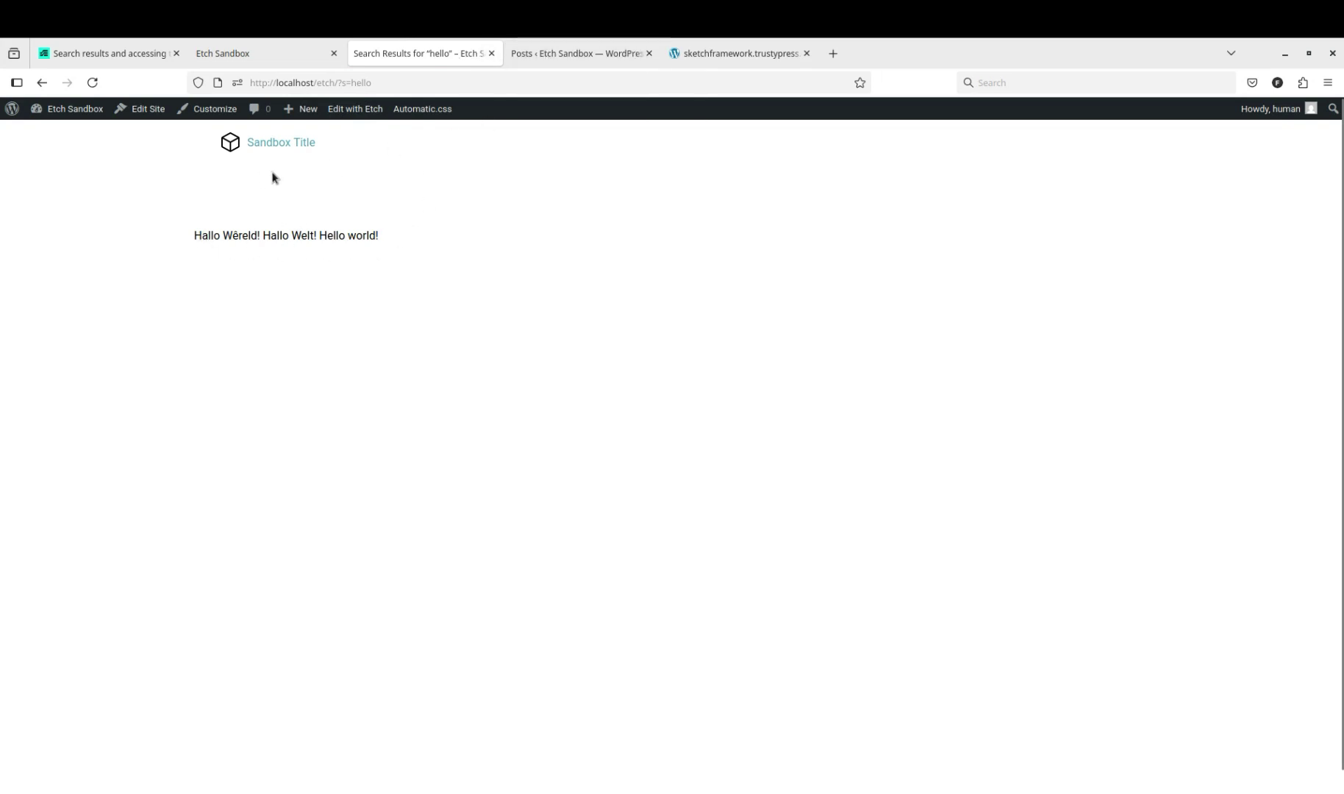
- From the WordPress posts list, open the Hallo Welt! and Hallo Wêreld! posts for editing in new tabs
left_click(542, 55)
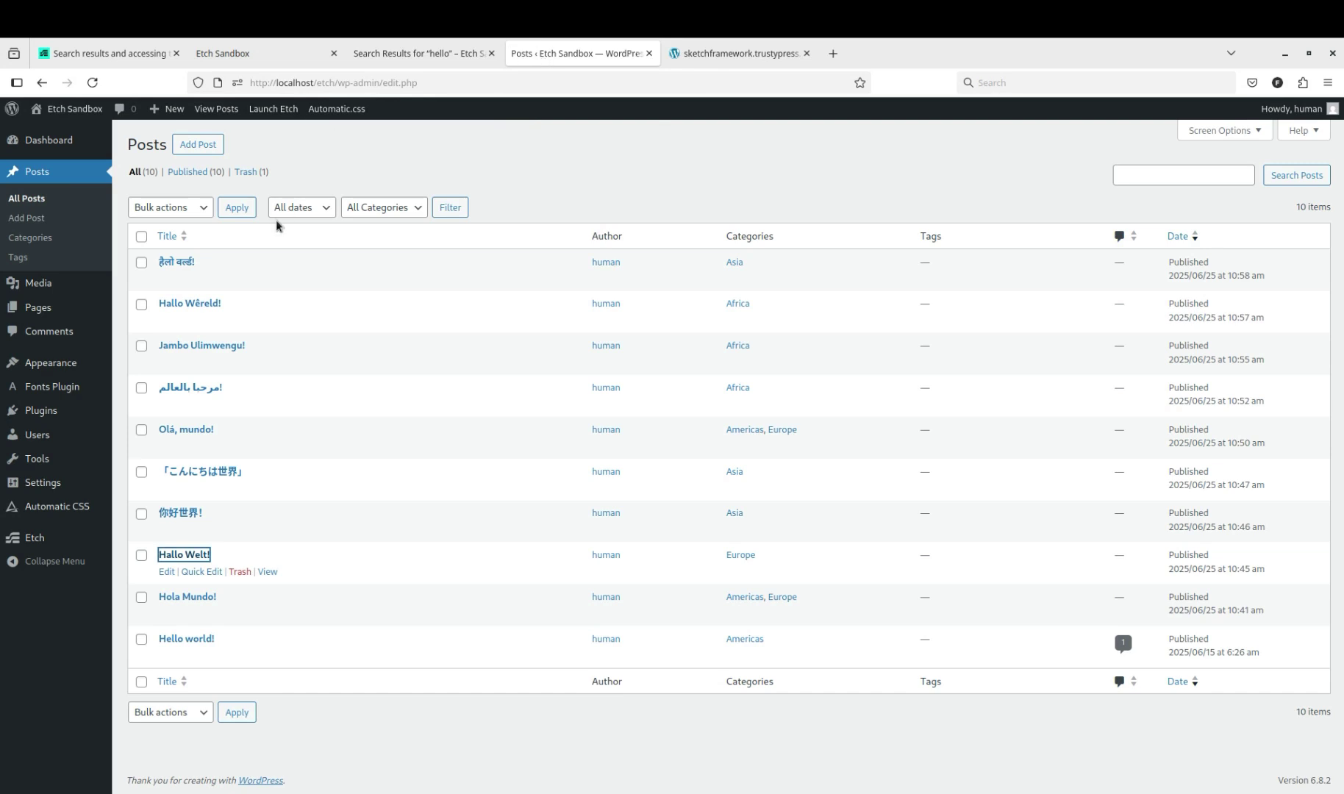
middle_click(195, 557)
middle_click(192, 303)
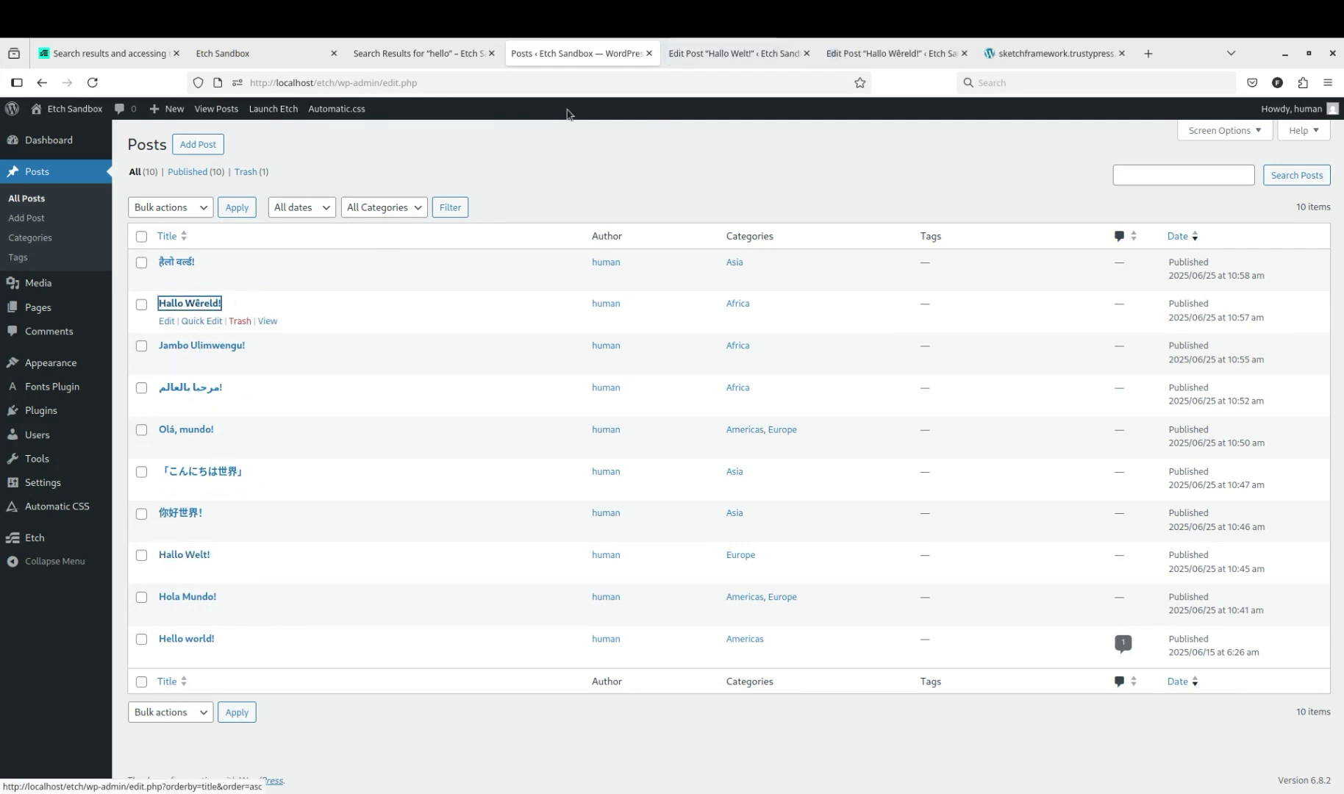
- Shorten the Hallo Welt! post's paragraph to Dutch is: "Hallo Welt" and save the post
left_click(718, 53)
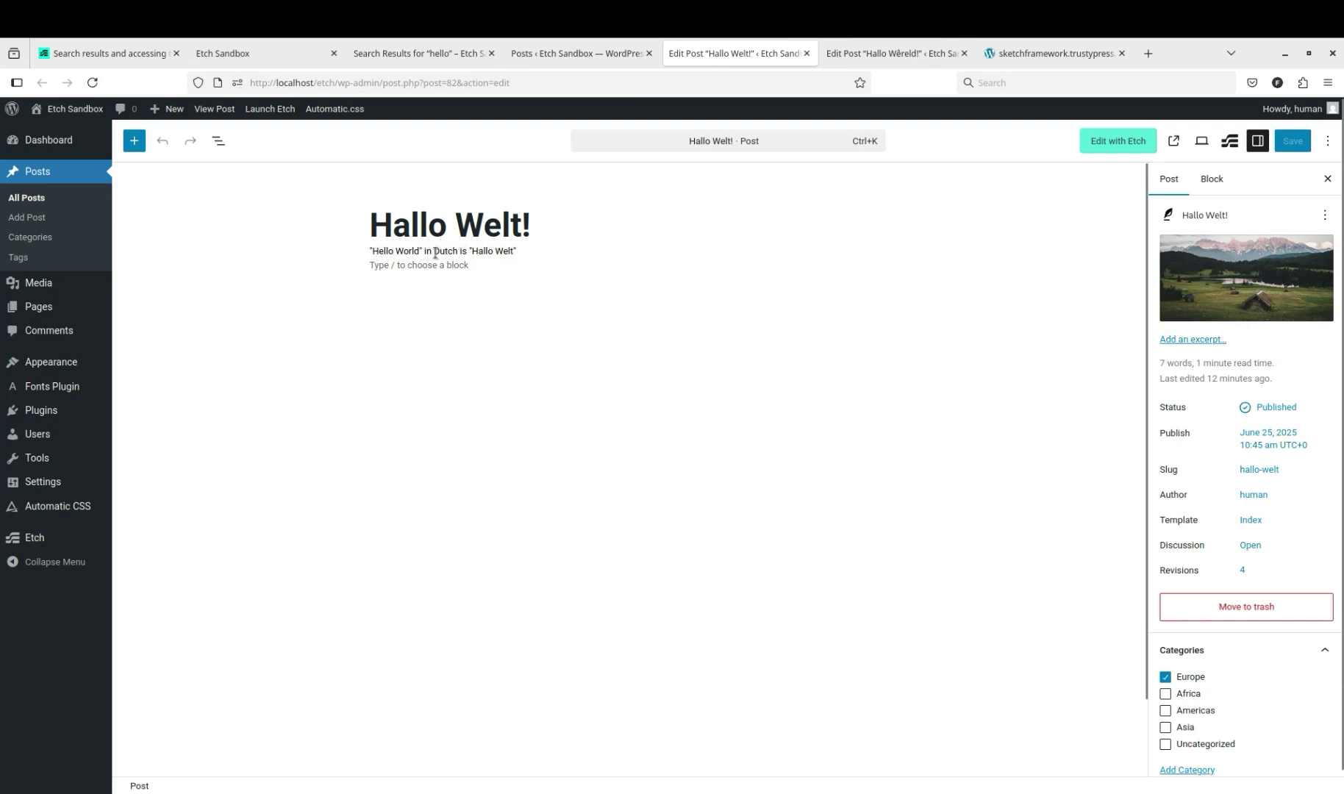
left_click_drag(431, 252, 368, 252)
key("BackSpace")
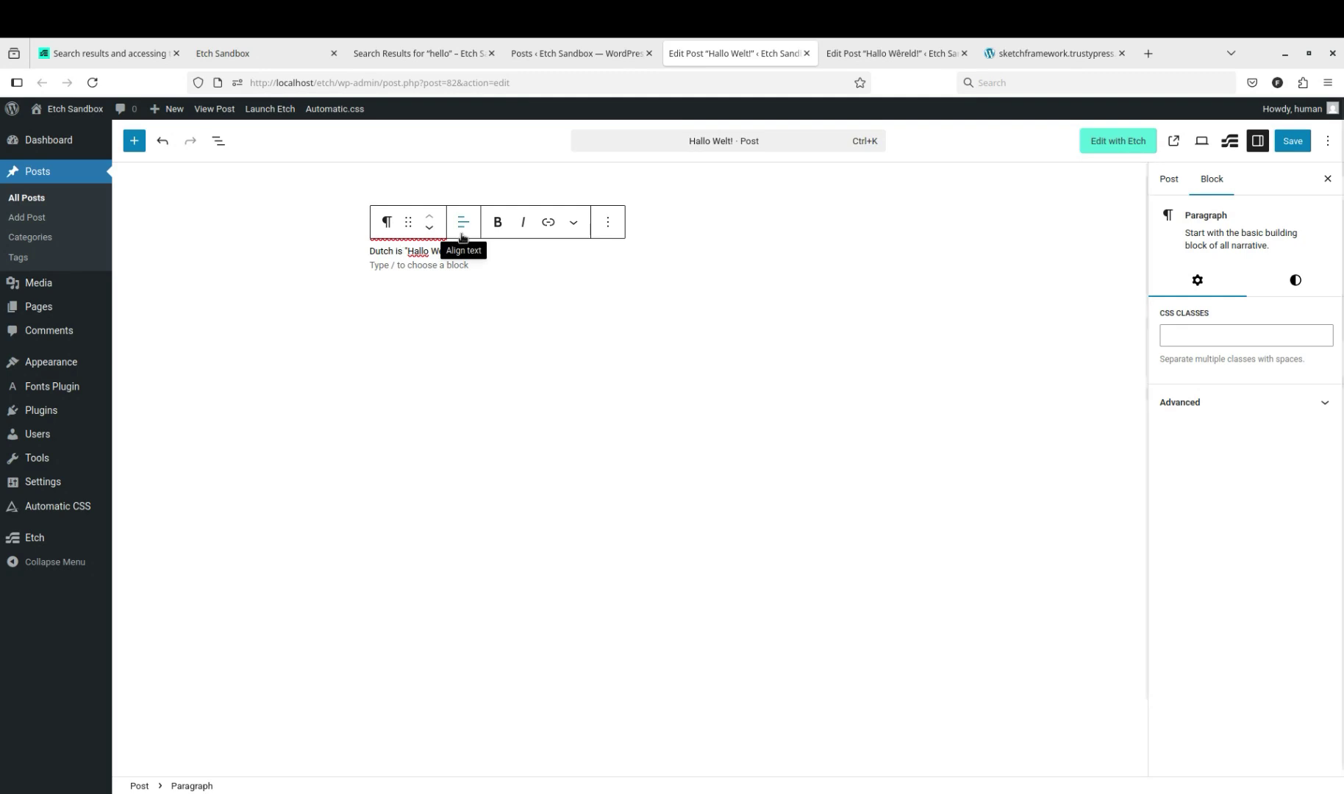
type(":")
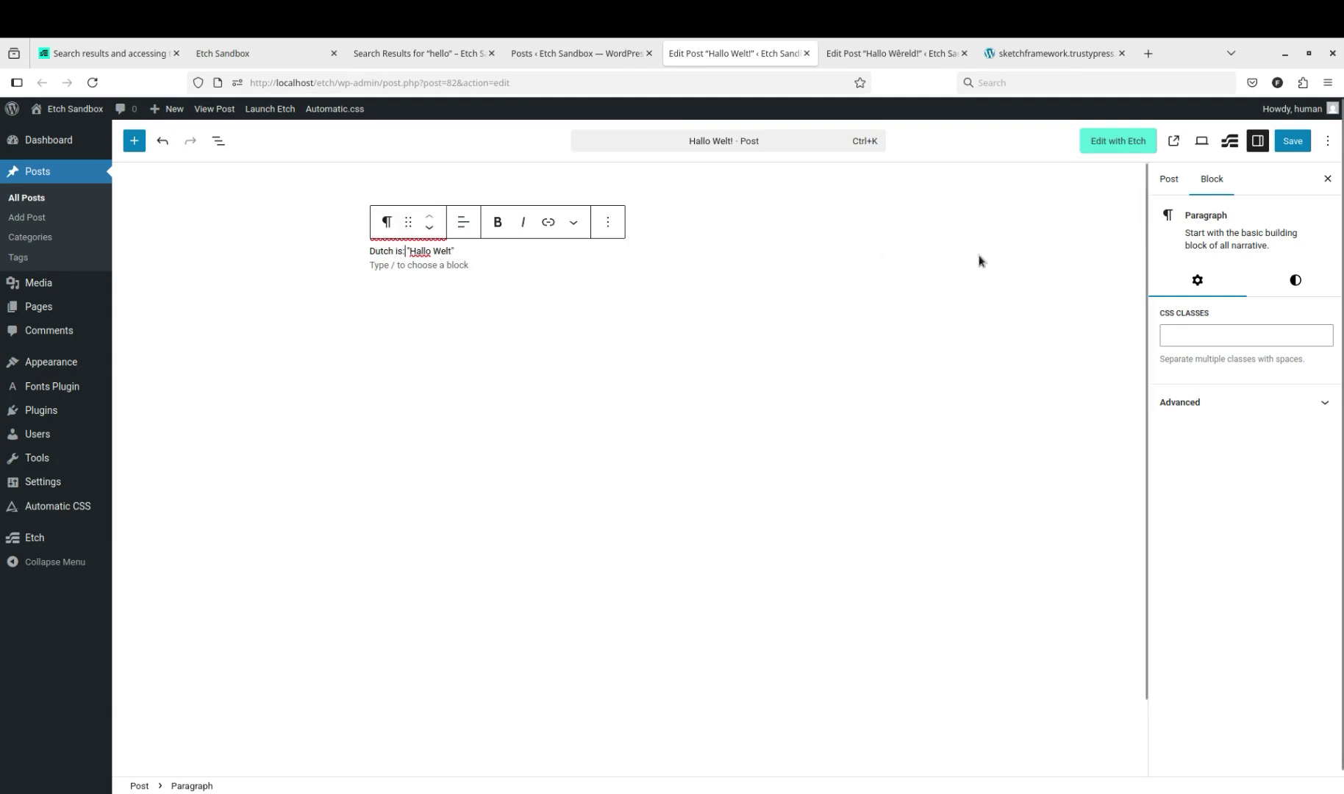
left_click(1293, 140)
- Change the Hallo Wêreld! post's paragraph to Test: "Hallo Wêreld" and save the post
key("ctrl+Tab")
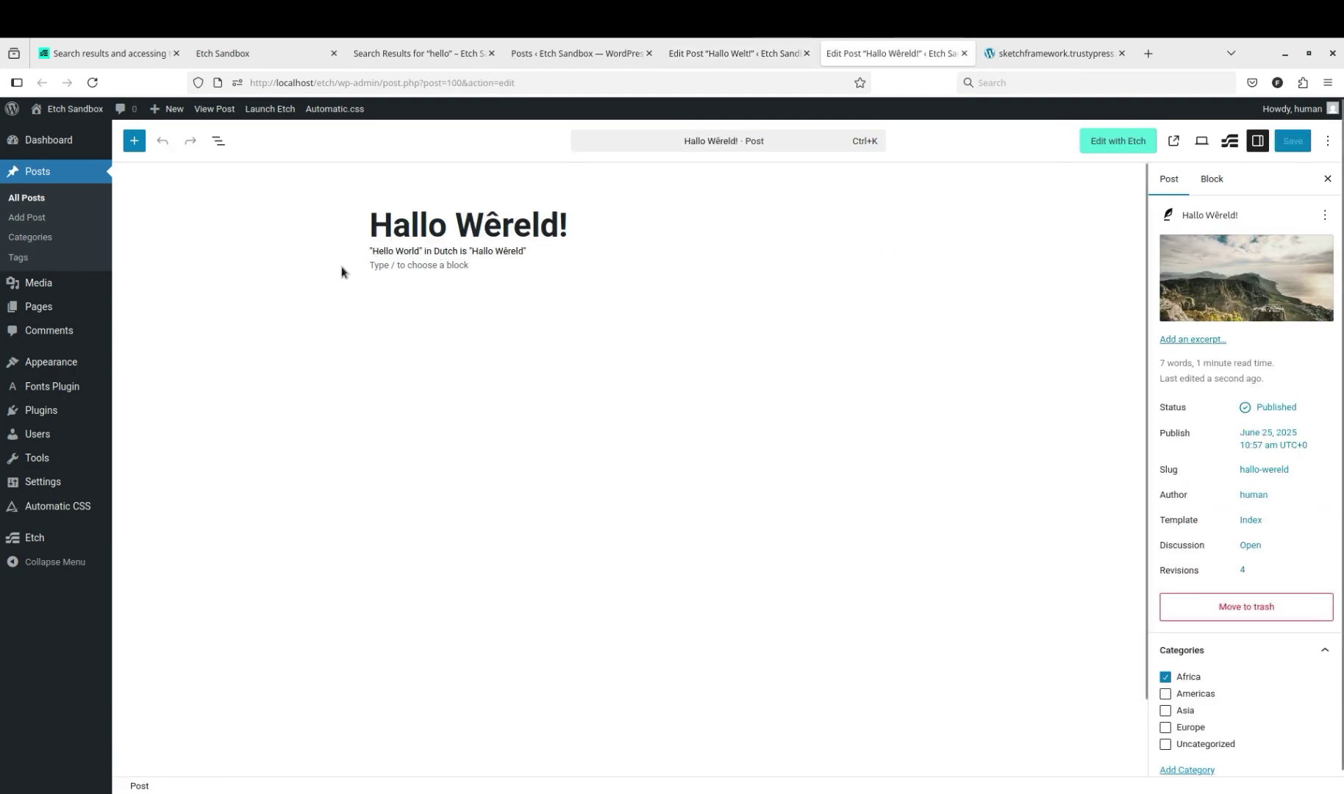
left_click(700, 56)
left_click(855, 56)
left_click_drag(469, 252, 351, 255)
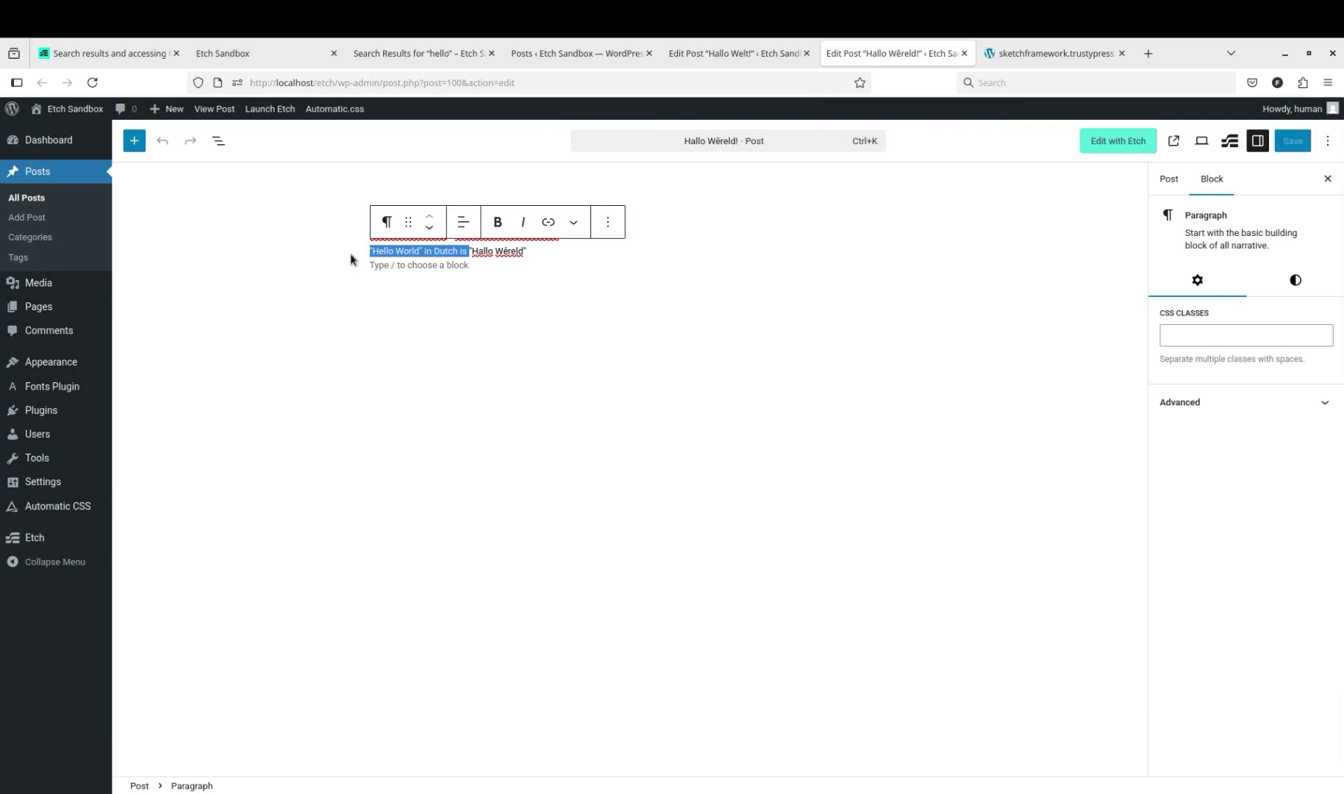
type("Test:")
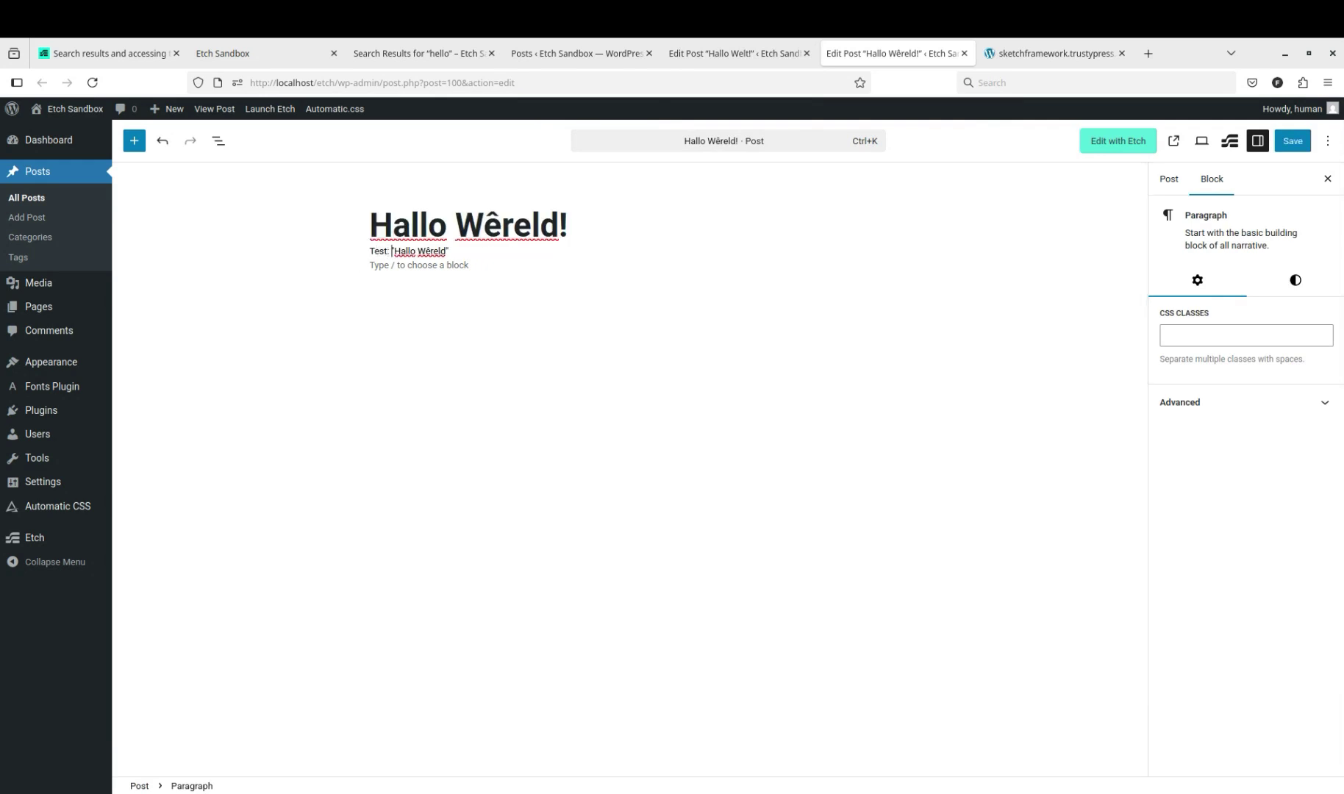
left_click(1293, 140)
- Change the Hallo Welt! post's paragraph to Test: "Hallo Welt" and save the post
left_click(730, 53)
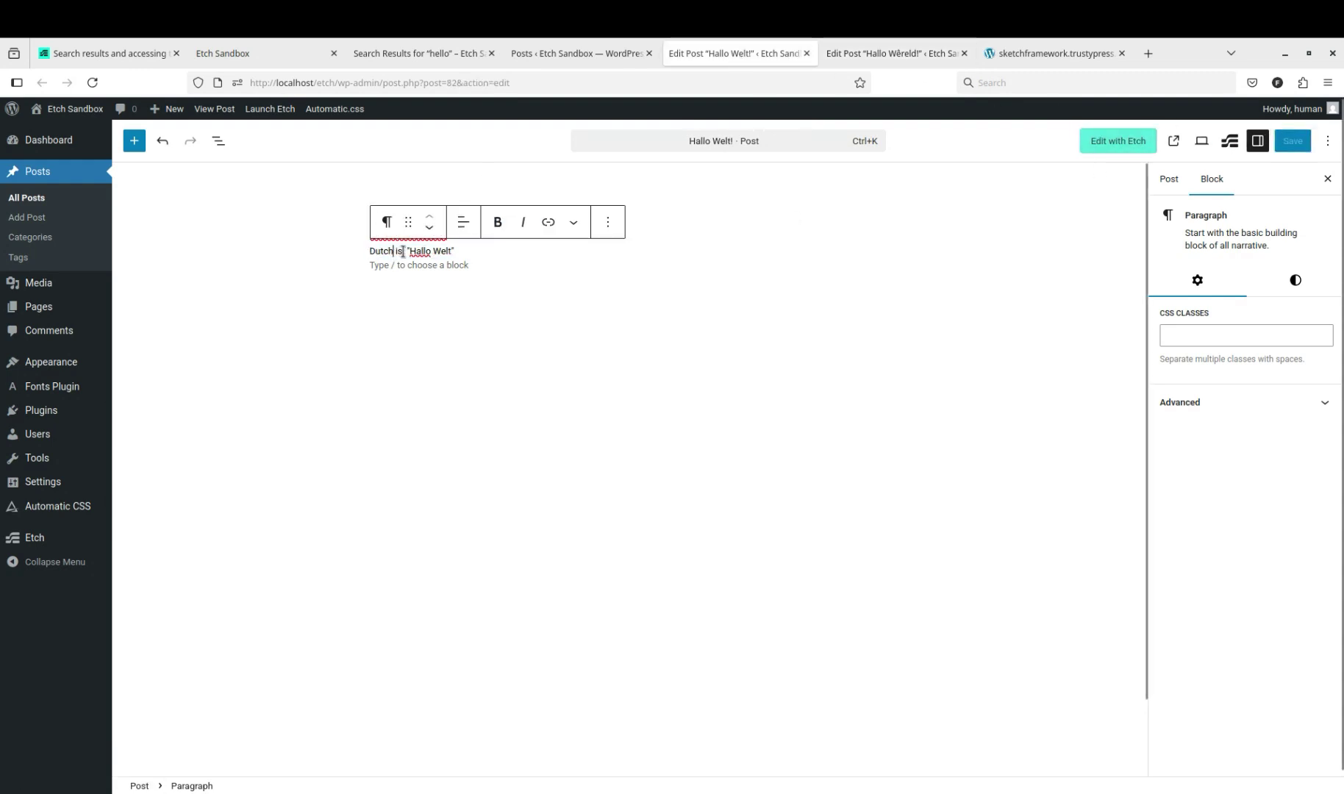
left_click_drag(403, 252, 359, 253)
type("\"")
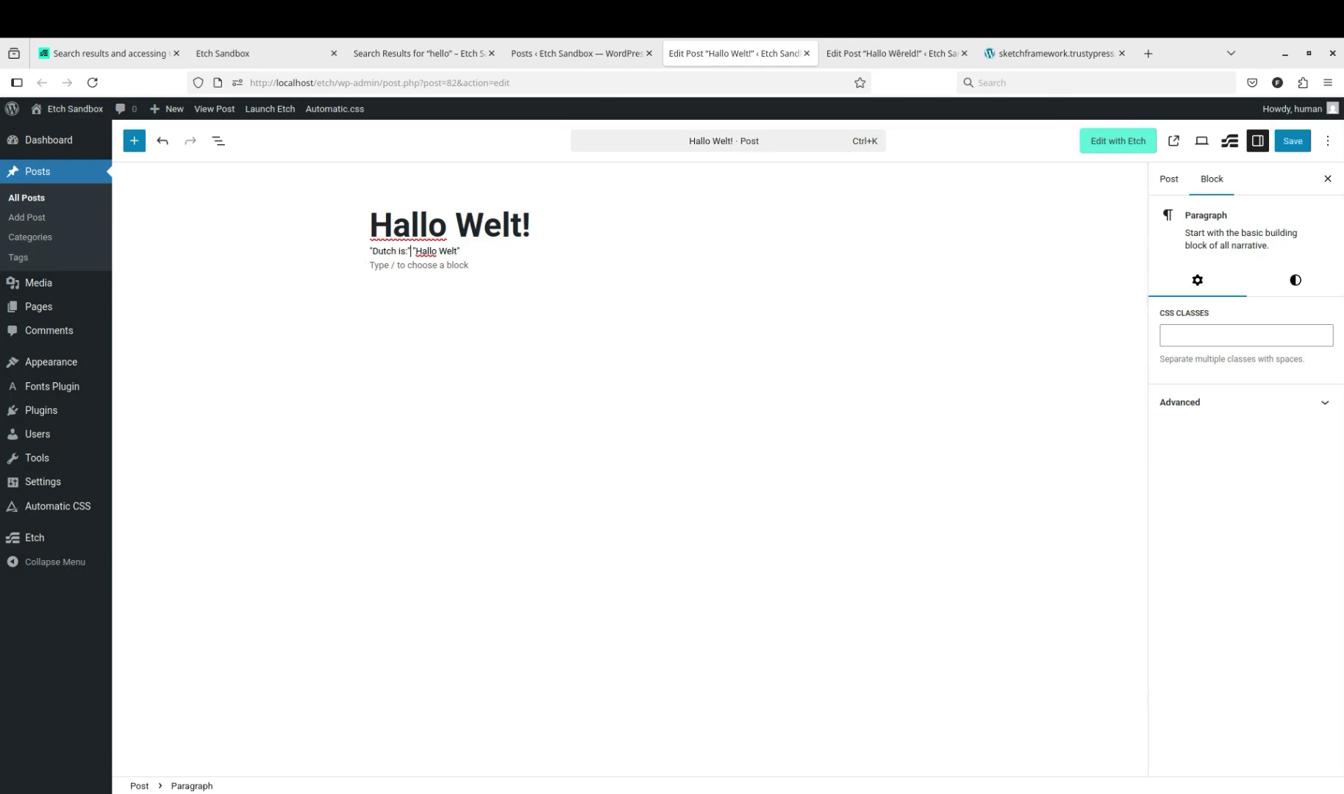
key("BackSpace")
key("BackSpace")
key("BackSpace")
key("BackSpace")
key("BackSpace")
key("BackSpace")
key("BackSpace")
key("BackSpace")
key("BackSpace")
key("BackSpace")
key("BackSpace")
type("Test:")
left_click(1292, 140)
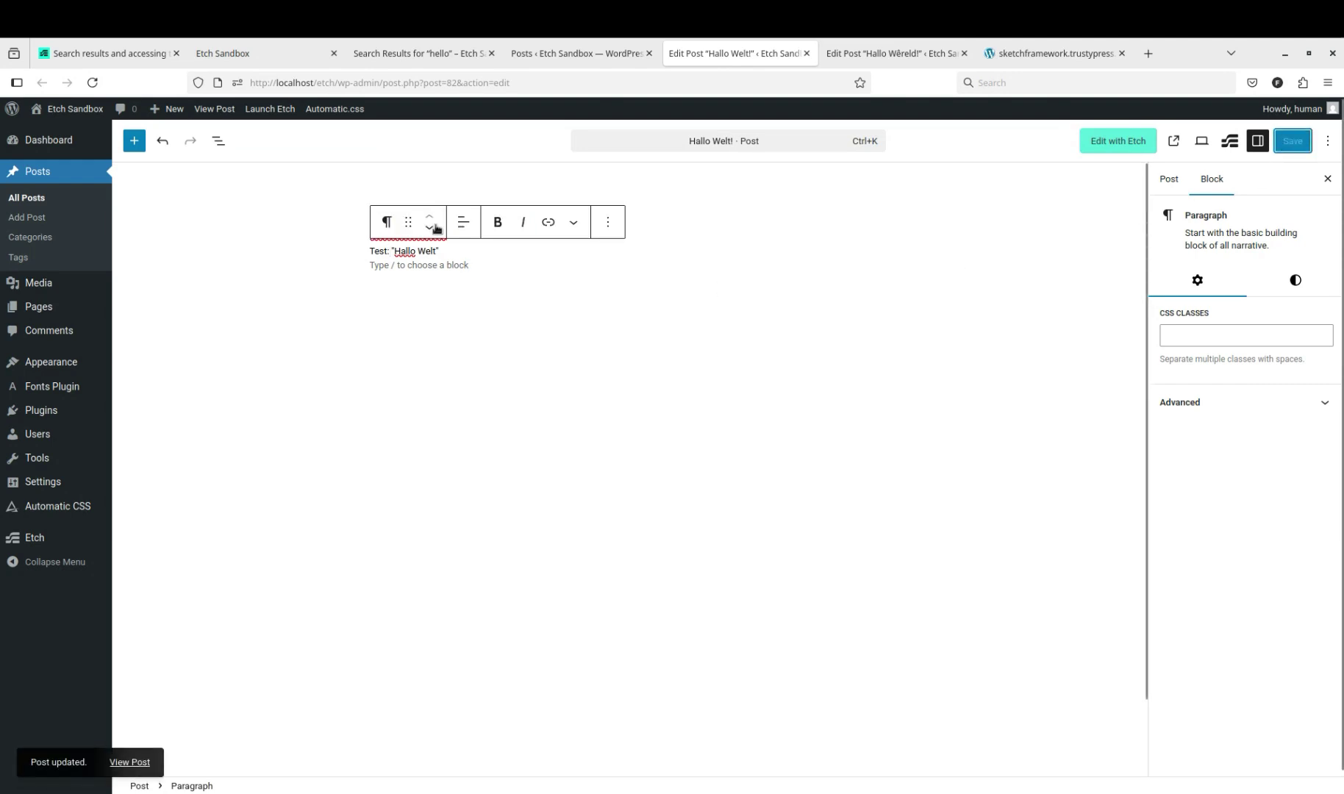
- Reload the front-end search page for hello to check which post titles the loop outputs
left_click(256, 53)
left_click(388, 51)
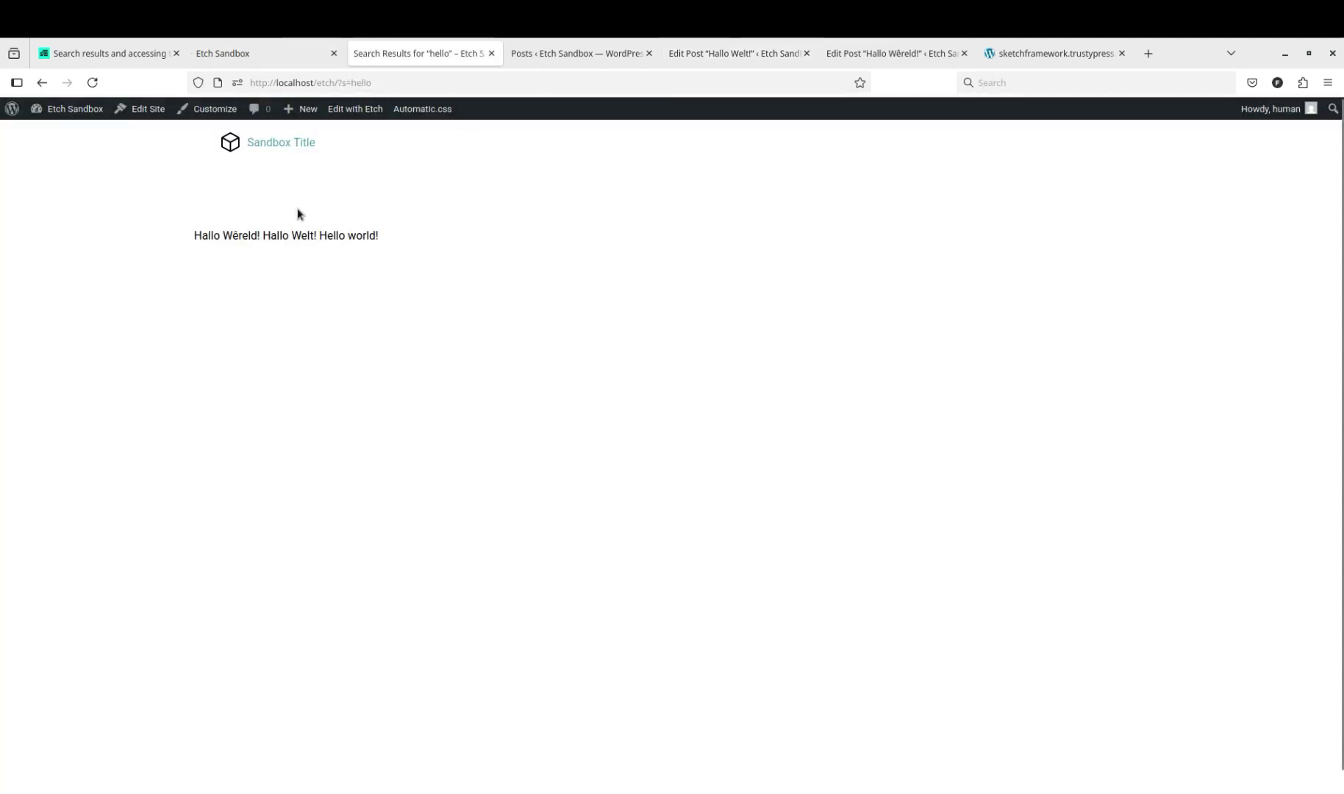
left_click(354, 82)
double_click(358, 82)
left_click(394, 81)
key("Return")
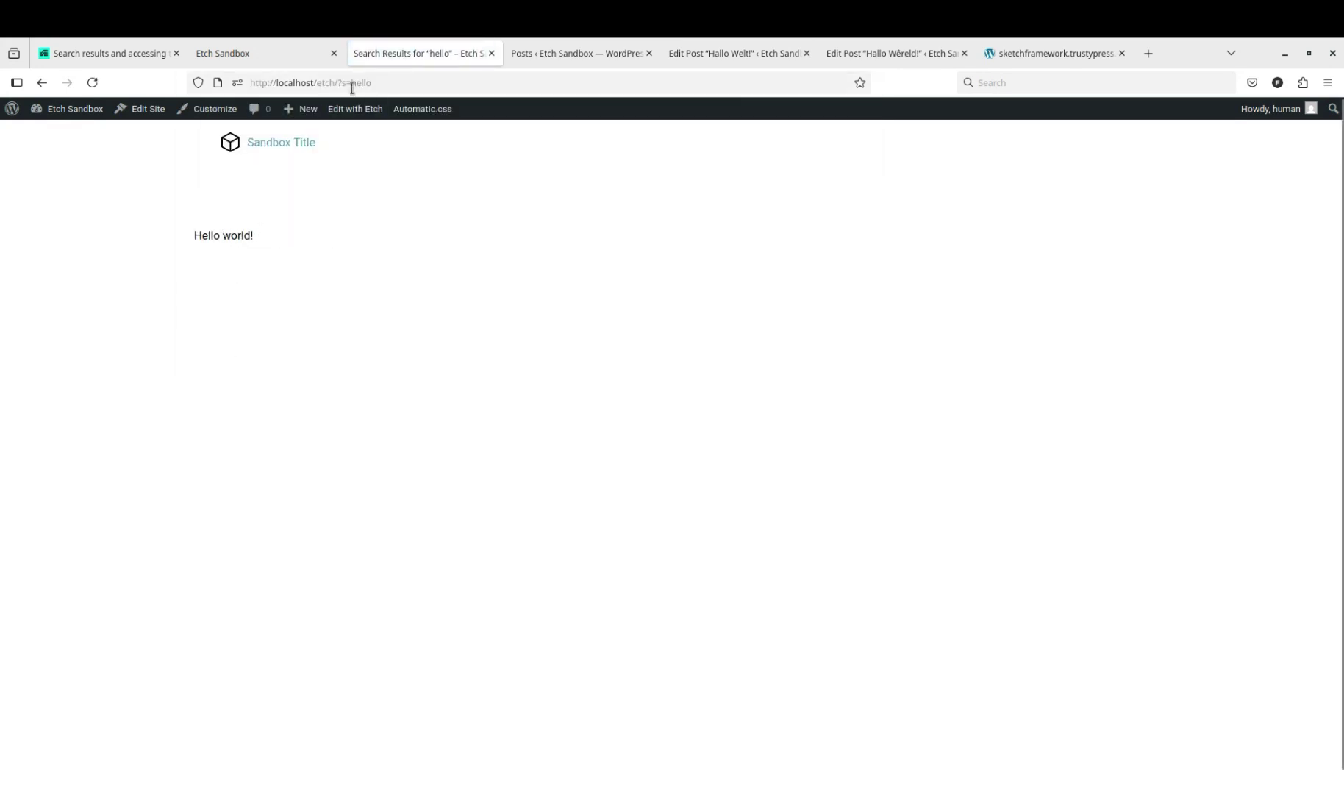
- Change the search term in the page URL to hallo and load the results
left_click(352, 86)
key("Delete")
type("a")
key("Return")
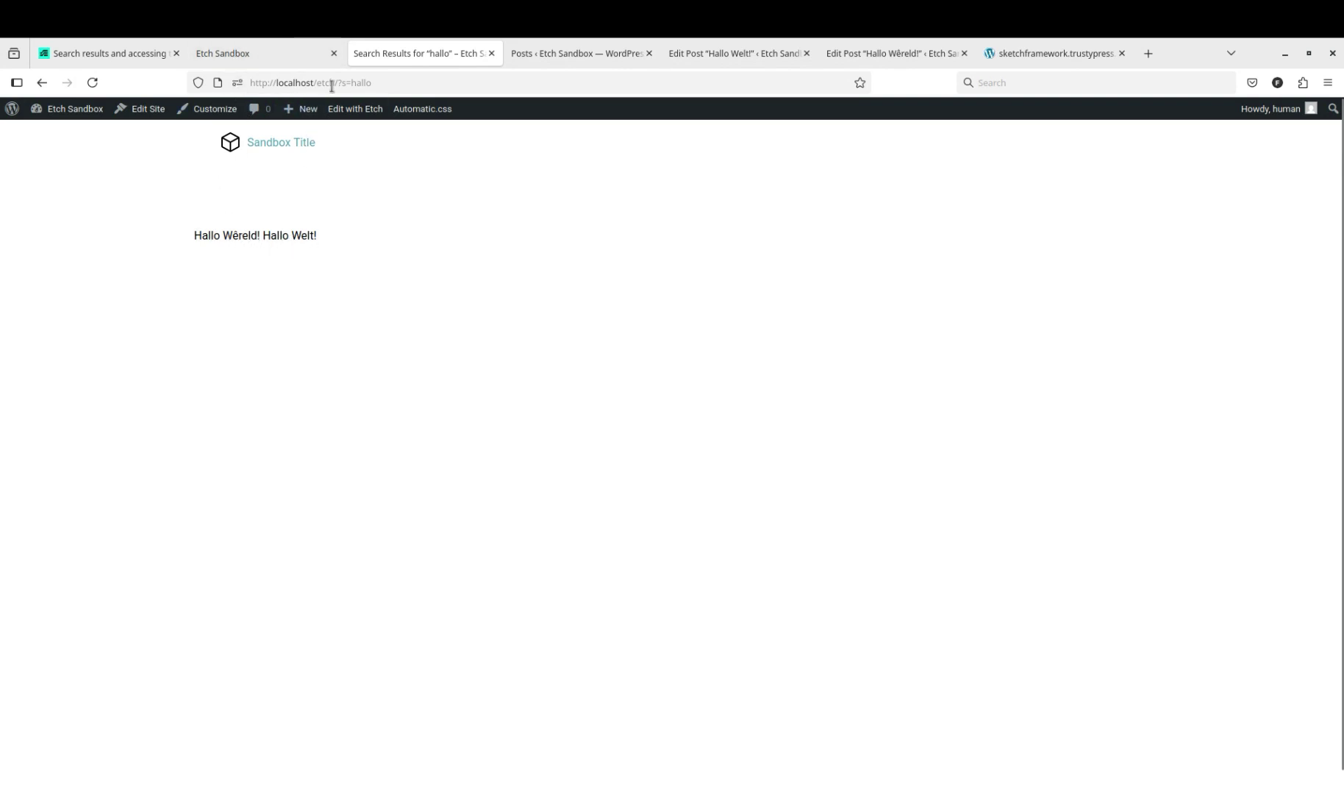
- Remove the ?s=hallo parameter from the URL, load the site's home page, and examine its content
left_click_drag(332, 86, 404, 88)
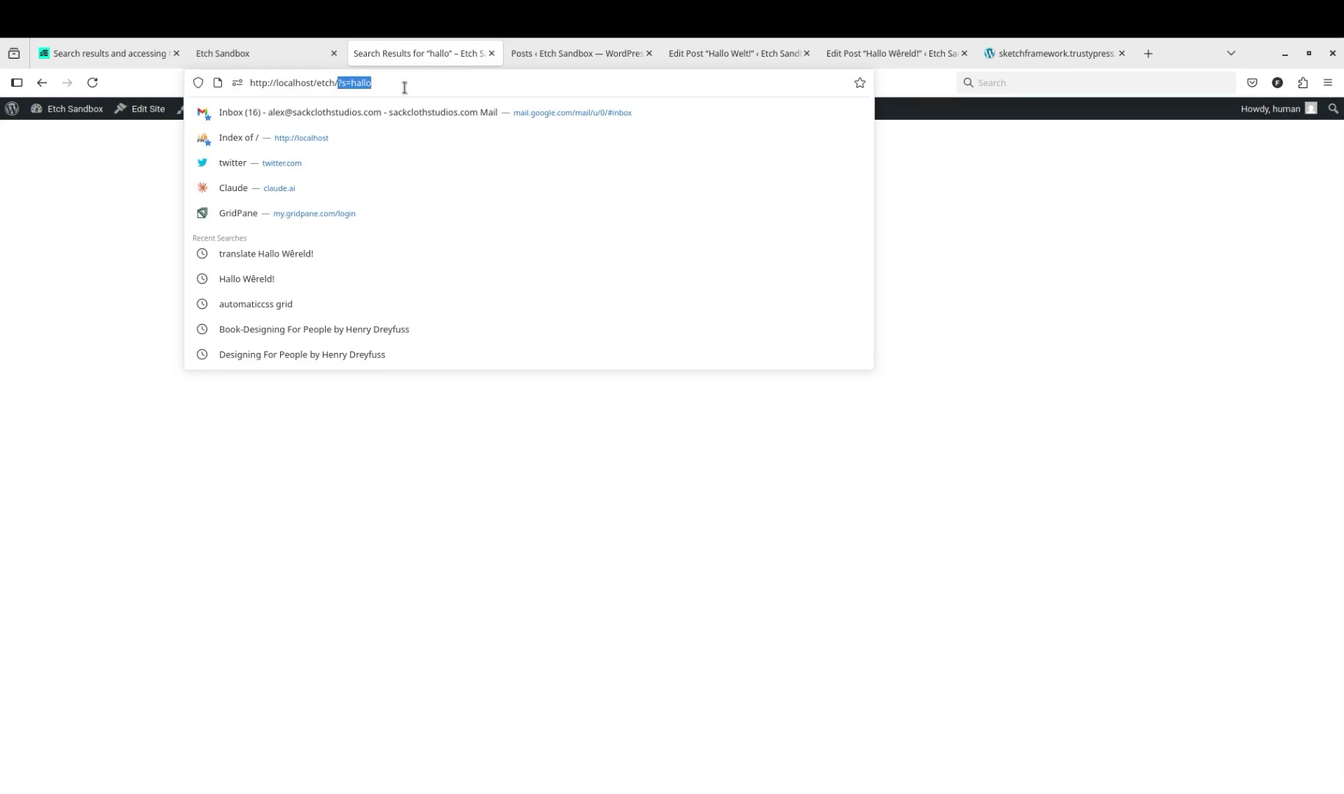
key("BackSpace")
key("Return")
left_click_drag(192, 236, 243, 234)
left_click(315, 259)
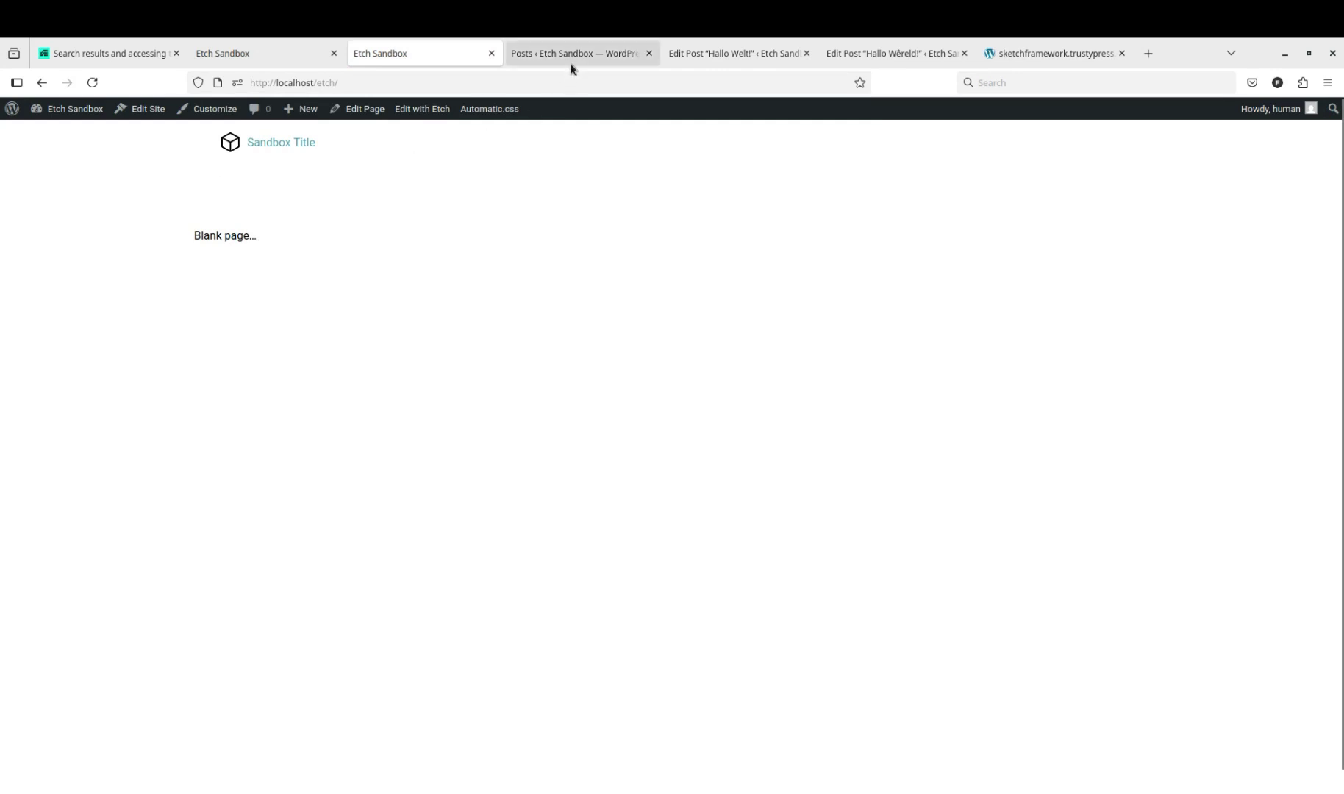
- Reopen the Catch All template in Etch and compare it with the front-end home page
left_click(257, 52)
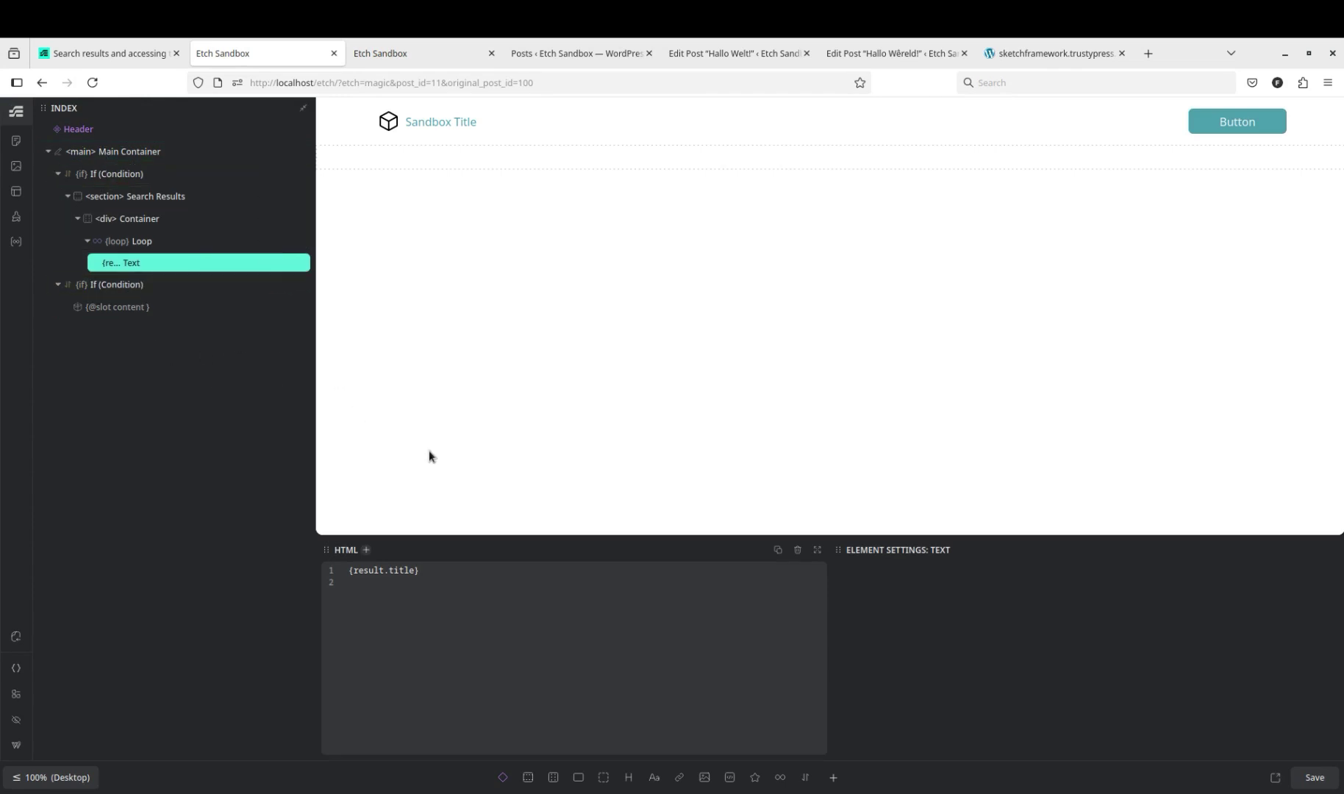
left_click(16, 192)
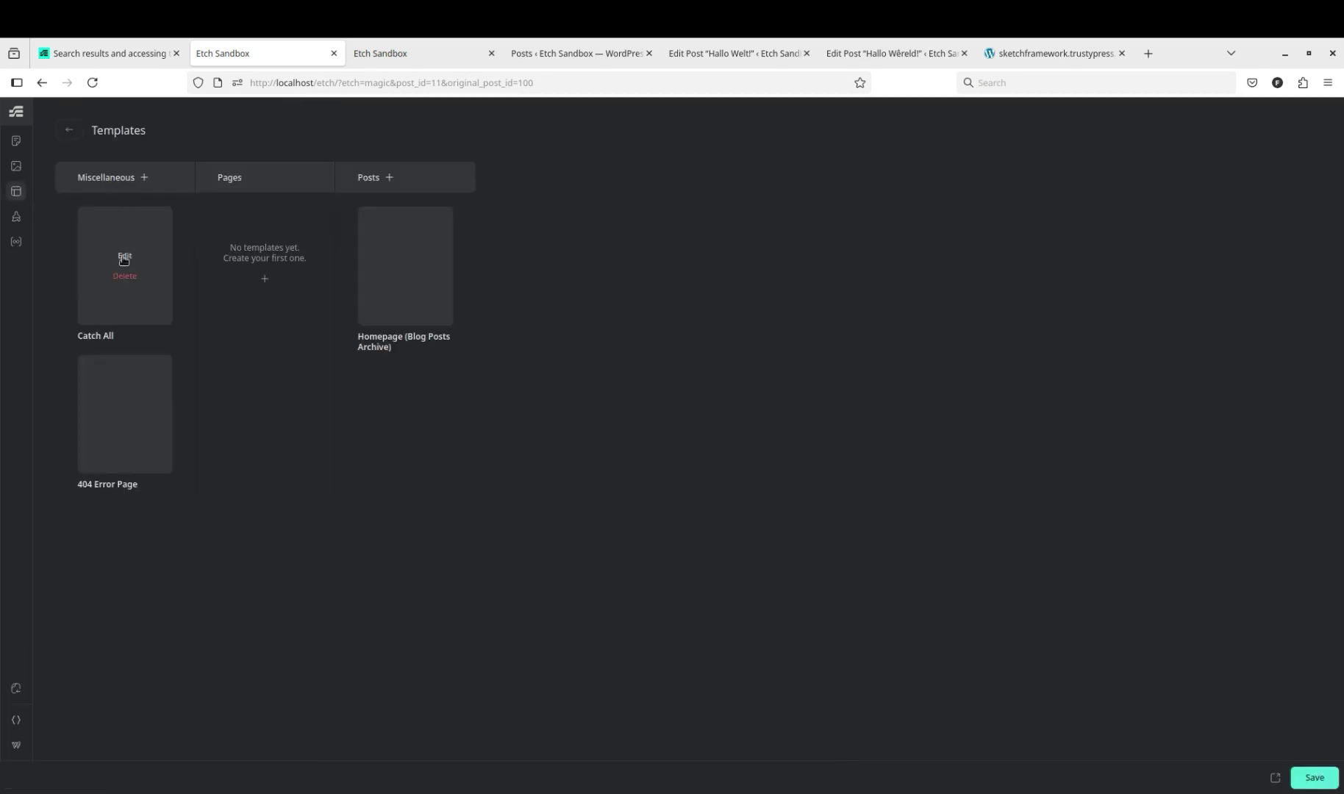
left_click(124, 257)
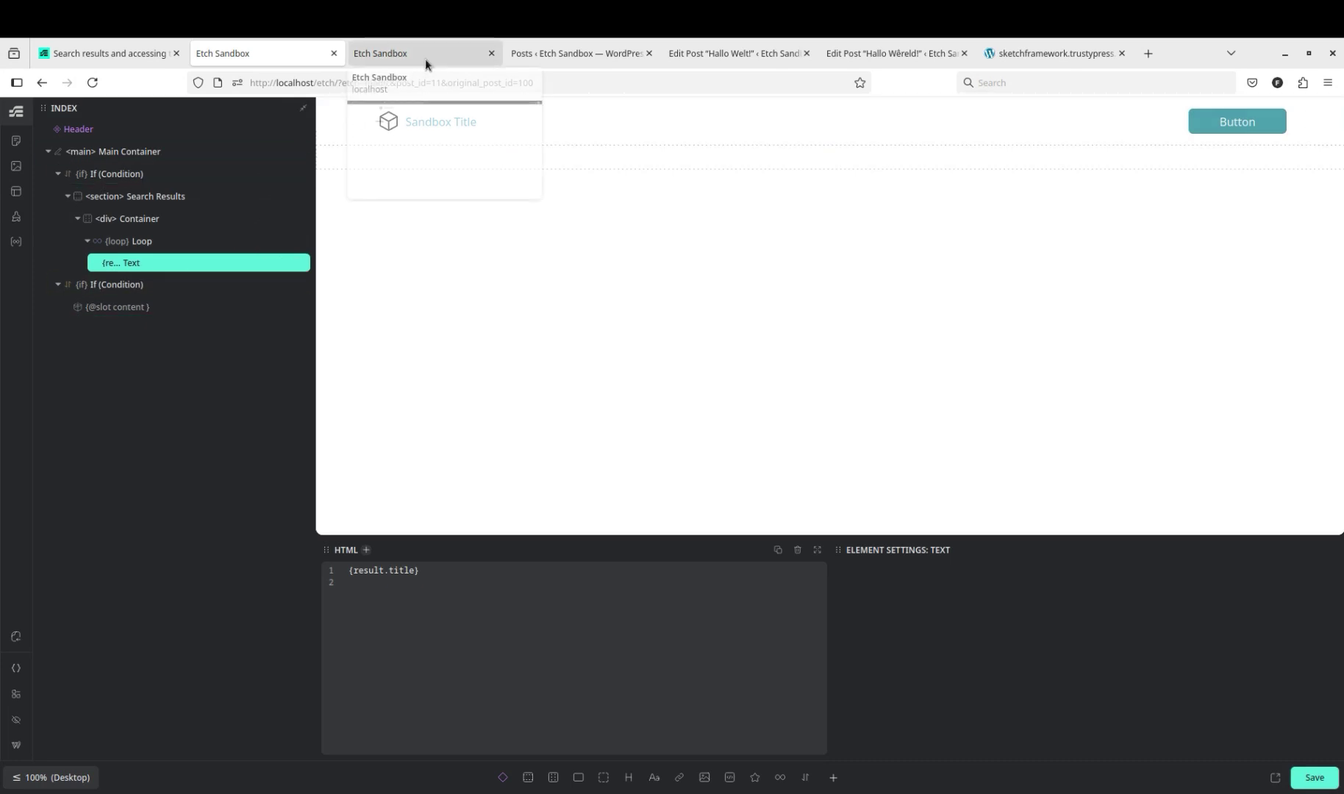
left_click(378, 53)
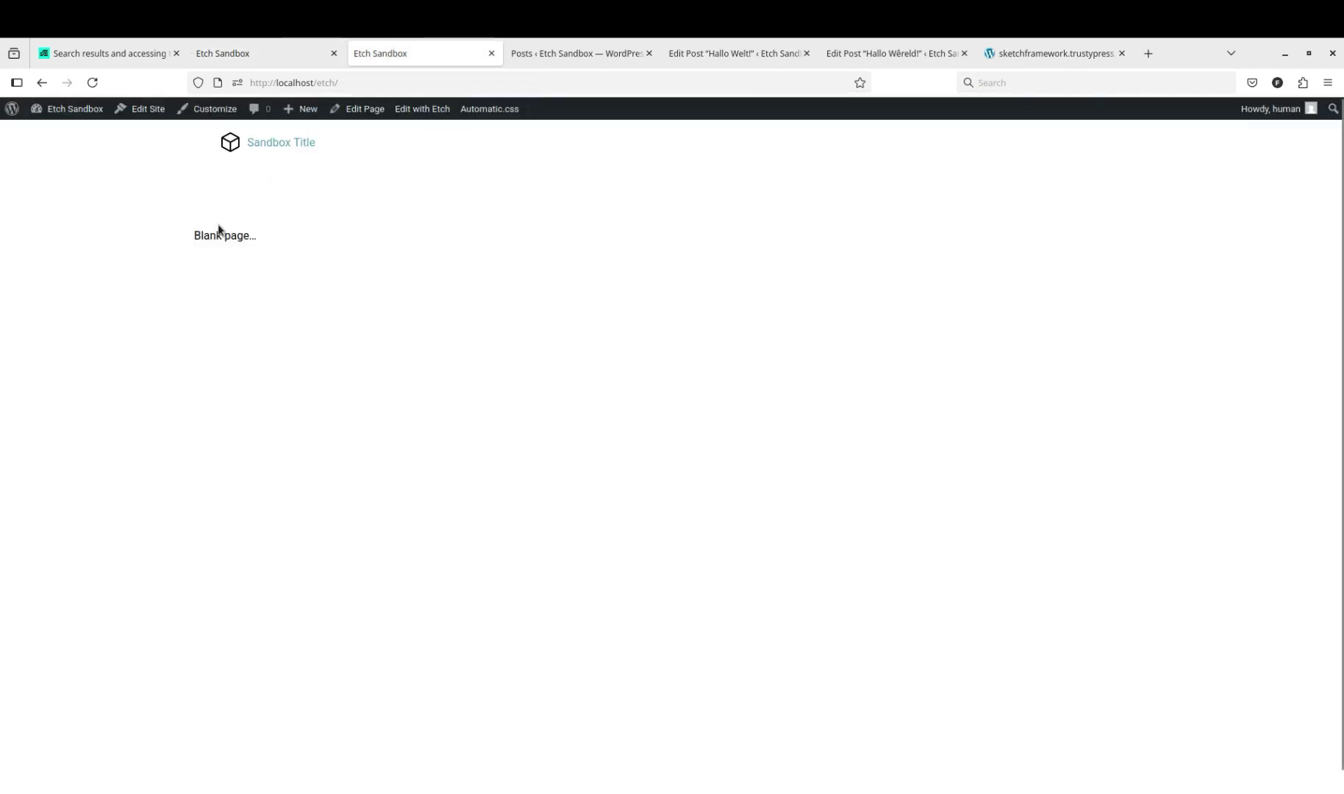
- On the Sketch Design Framework site, filter the element templates to Article Card and copy the HTML of Article Card – Hydrogen
left_click(1070, 56)
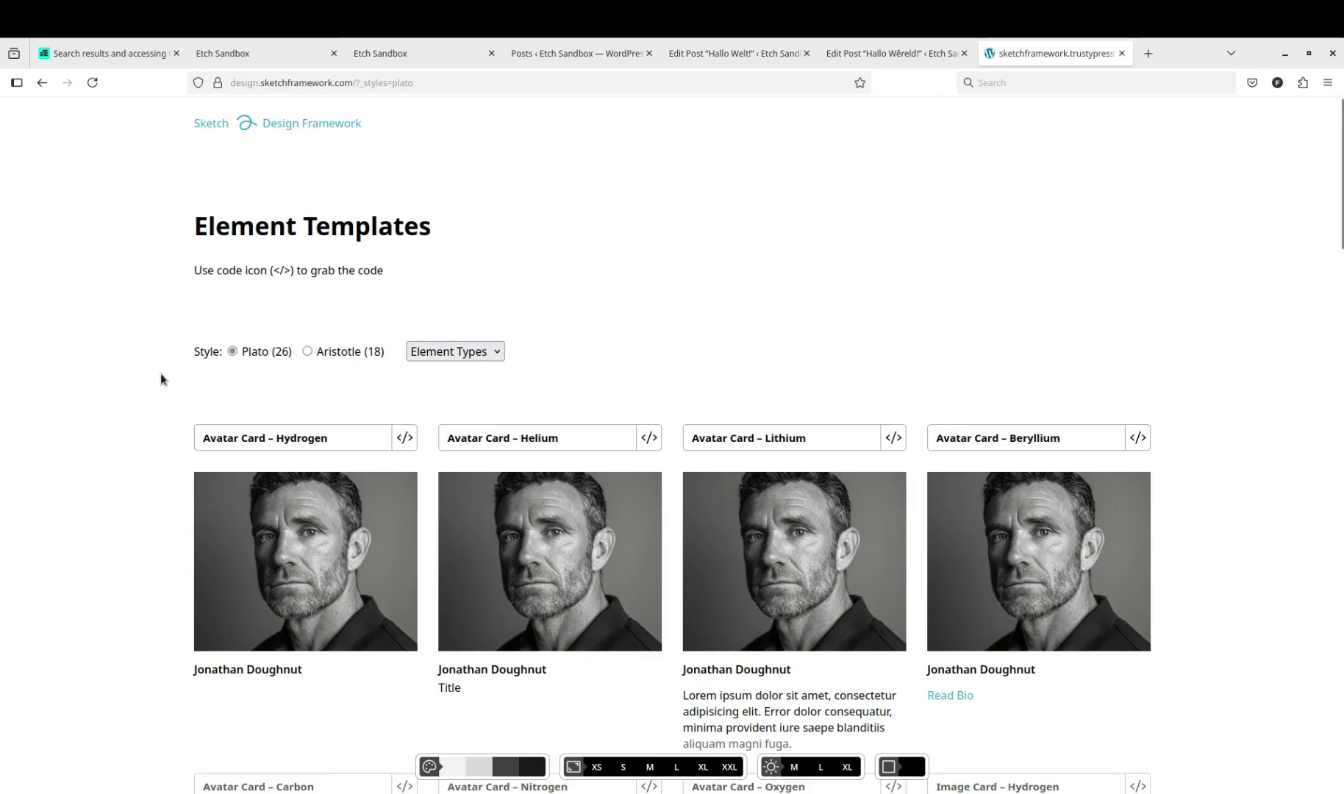
left_click(478, 354)
left_click(468, 403)
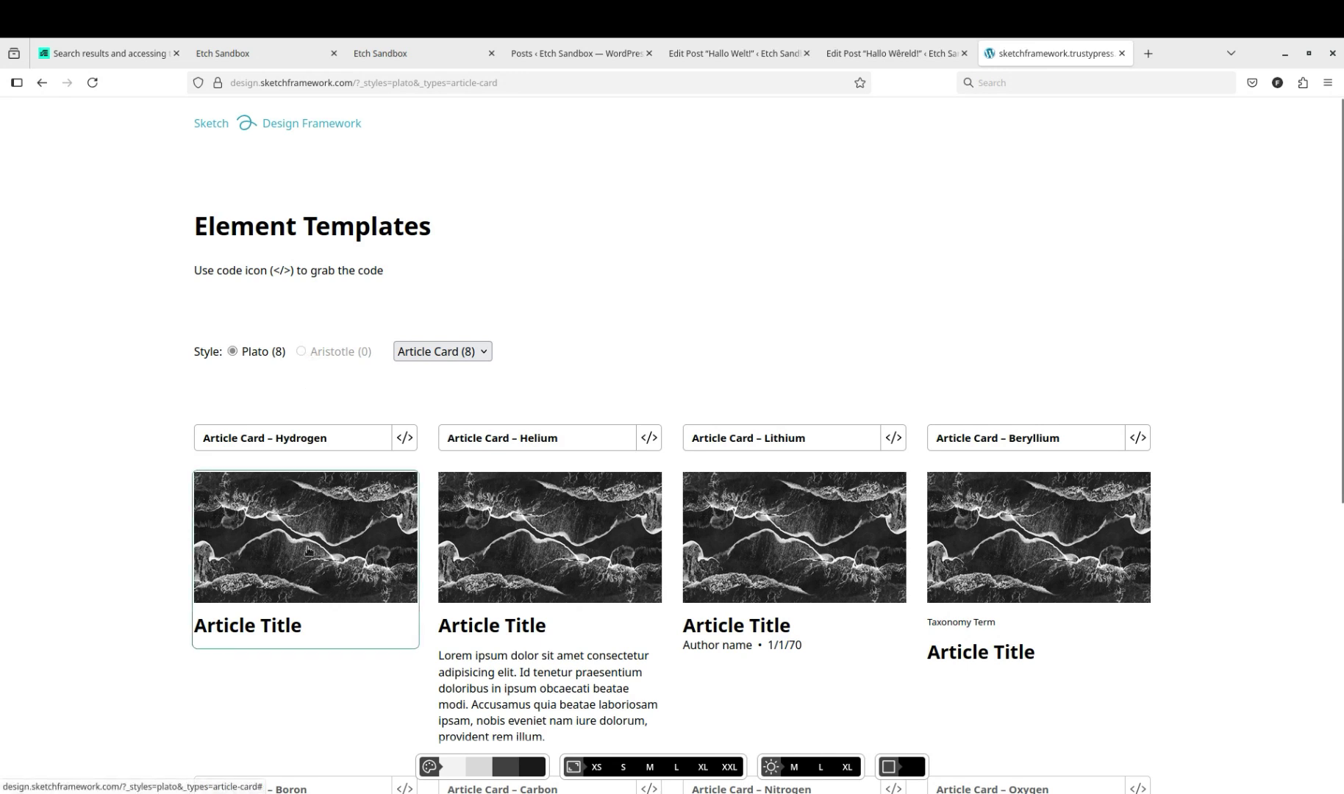
left_click(403, 441)
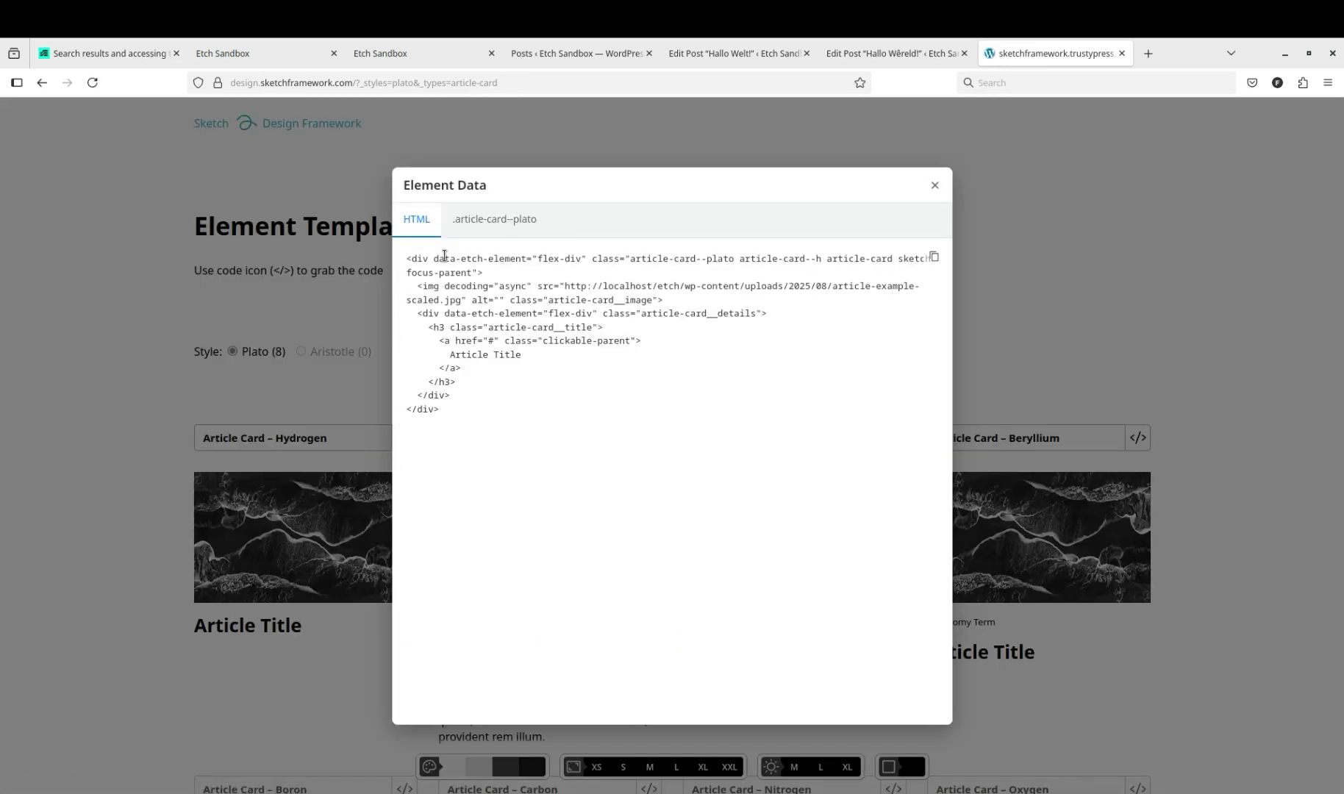
left_click(934, 257)
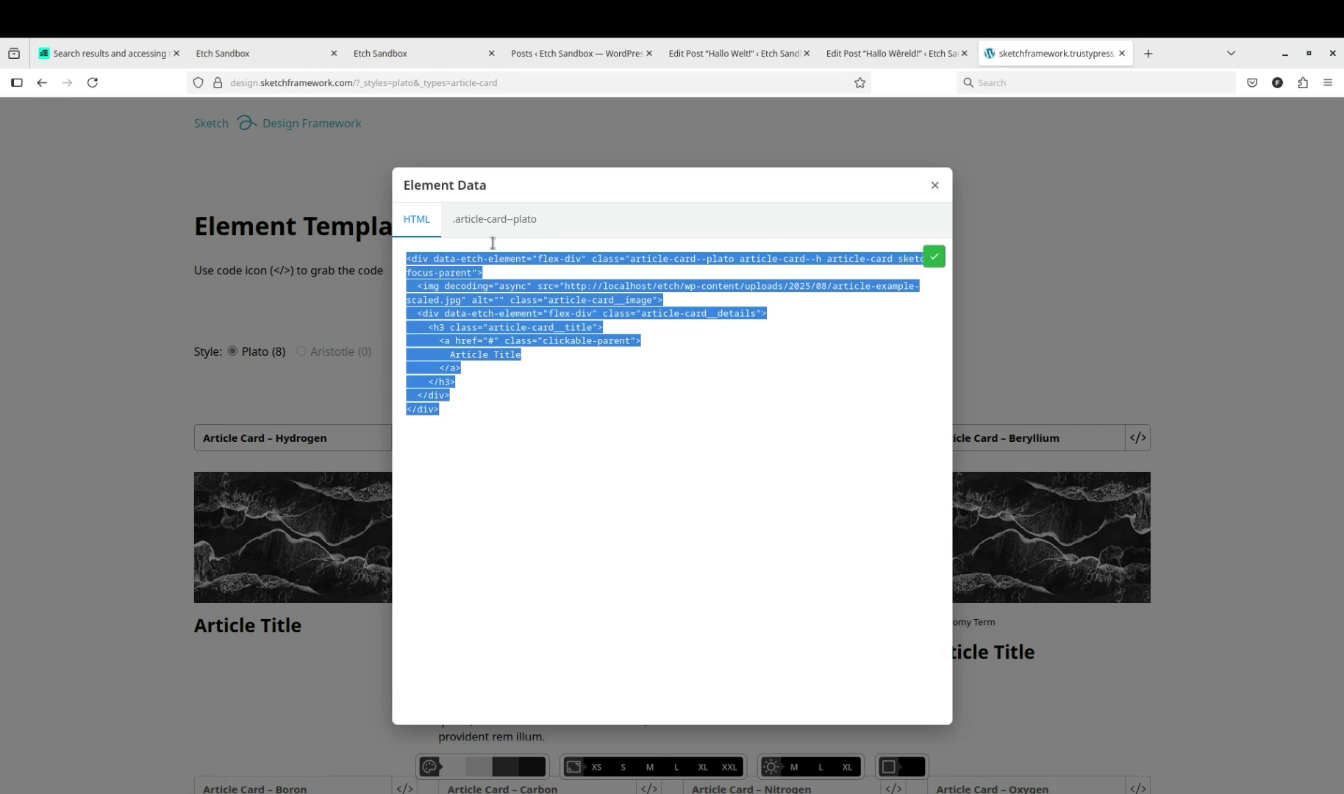
- Replace the loop's text in the Etch template with the copied article card HTML and set its title to {result.title}
left_click(224, 51)
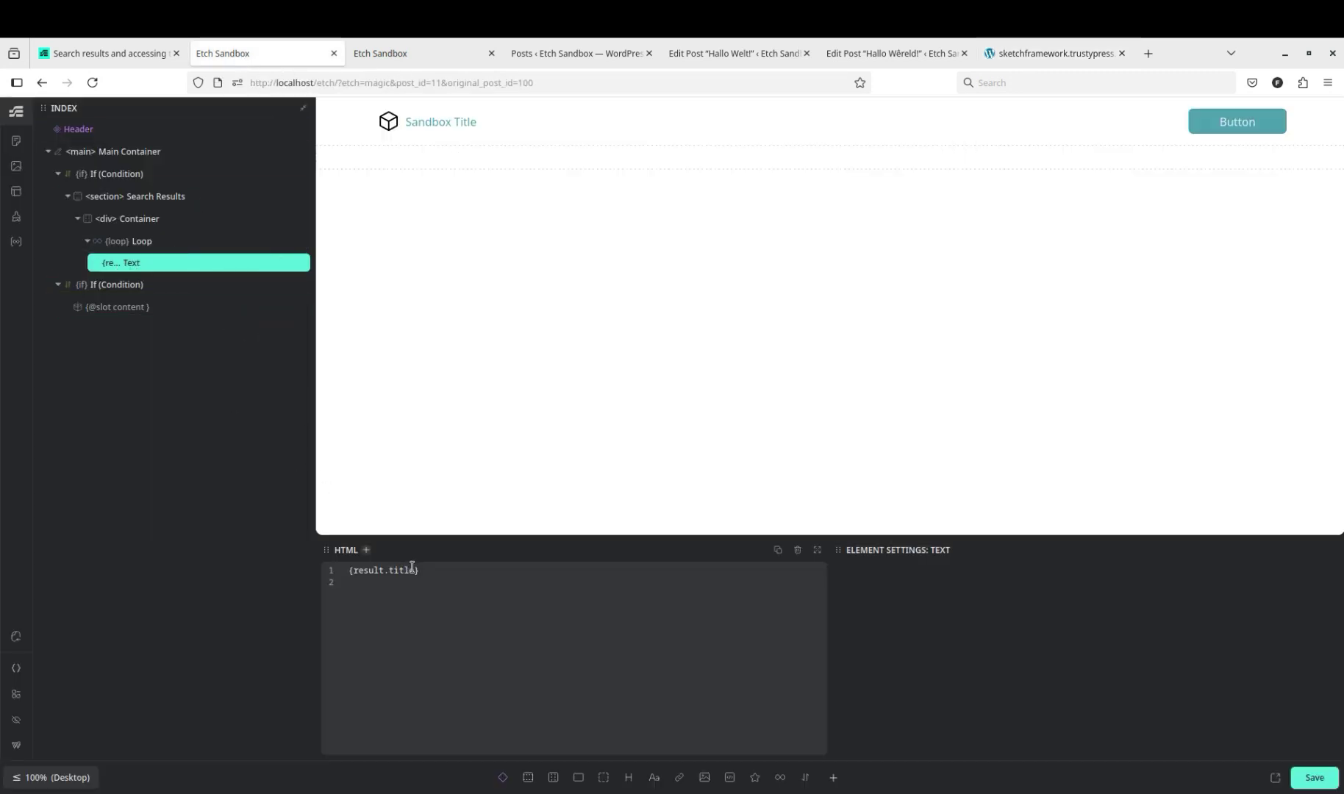
left_click_drag(434, 575, 338, 569)
key("ctrl+v")
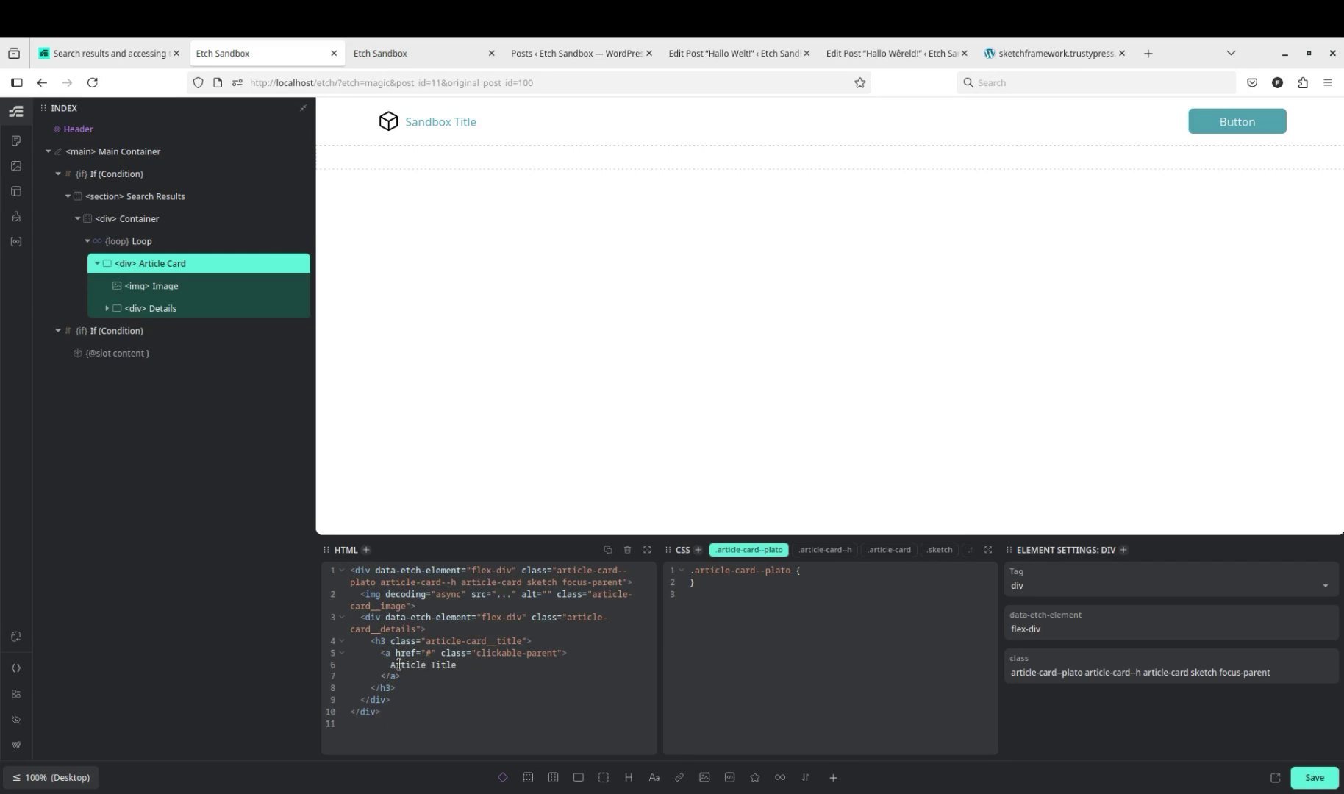
left_click_drag(391, 664, 452, 666)
type("{result.title")
- Set the article card image's src to {result.featuredImage} and save the template
left_click(494, 596)
left_click_drag(497, 597, 593, 610)
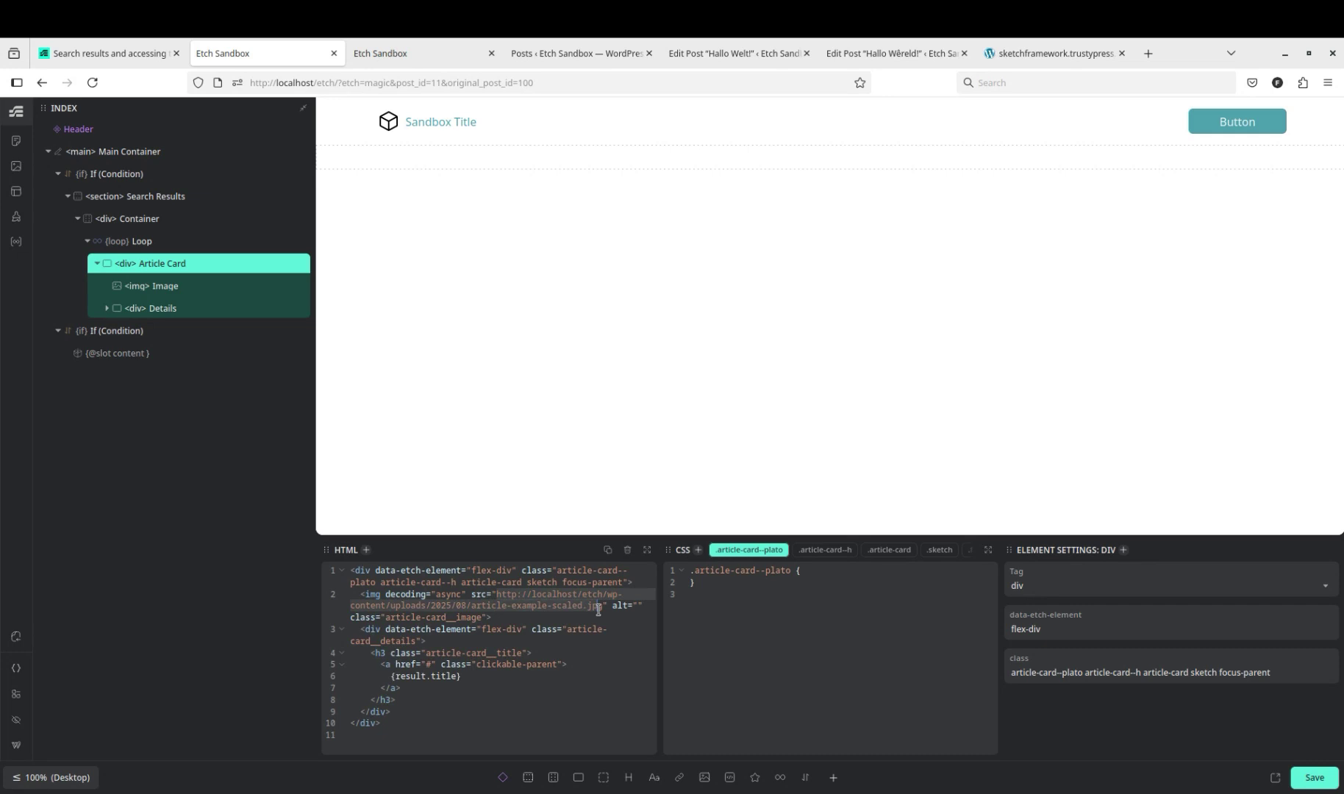
type("{result.f")
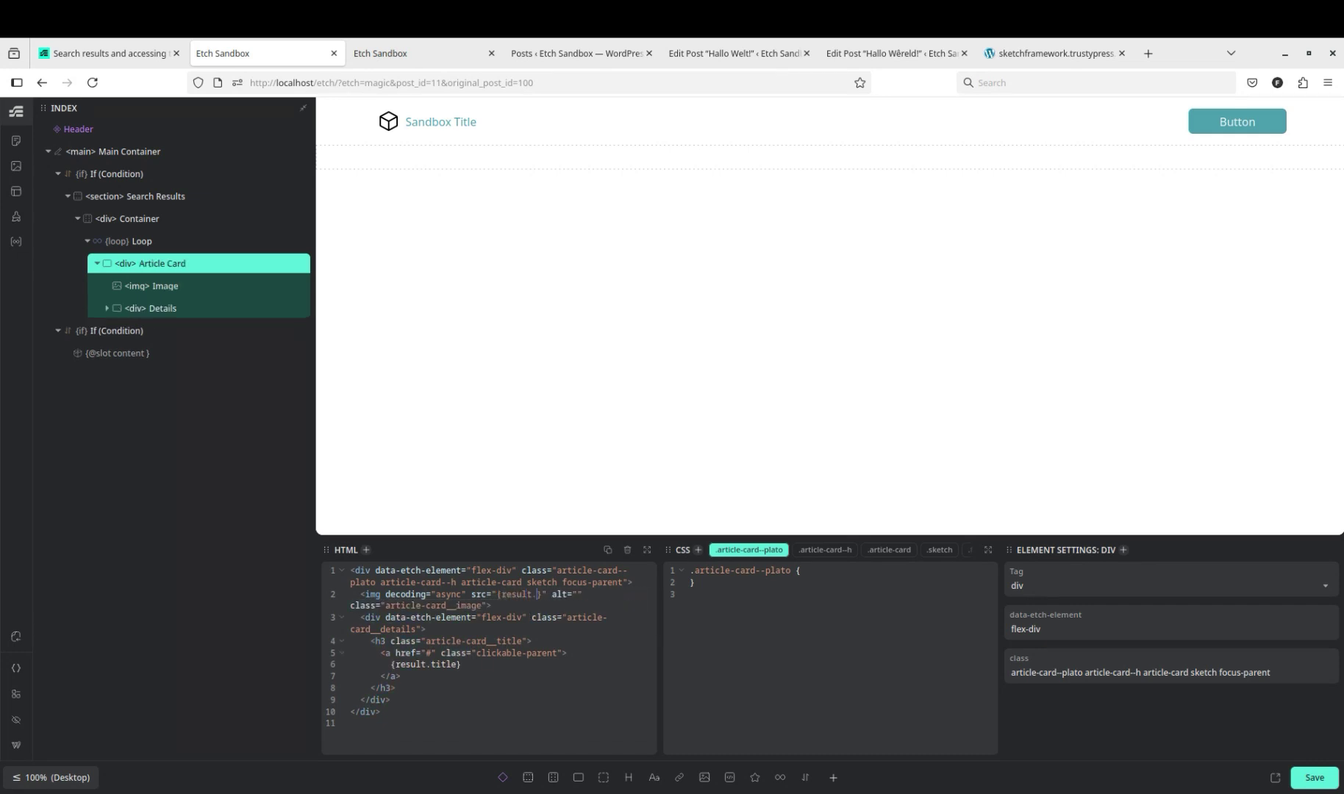
type("eaturedImage")
left_click(1296, 778)
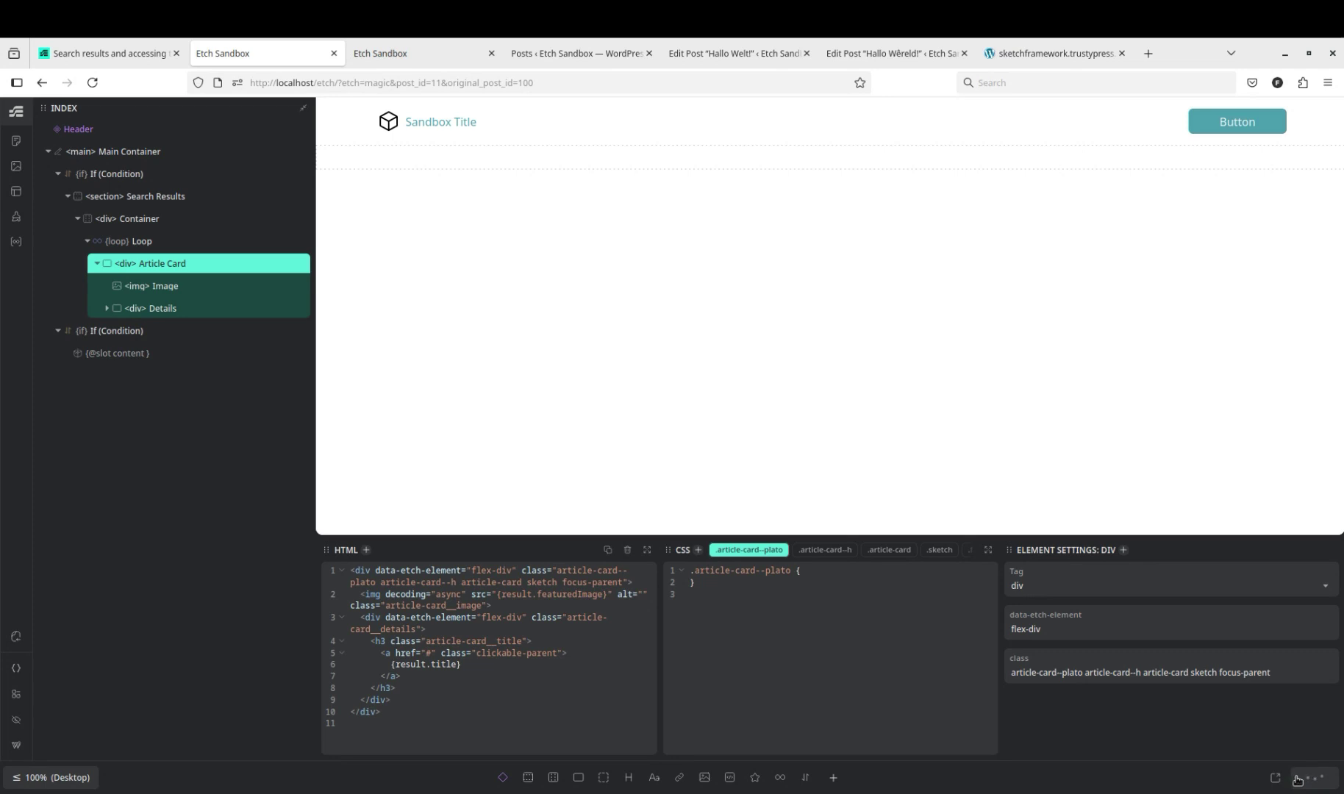
- Load the front-end search page with ?s=hallo and examine the article cards
key("ctrl+Tab")
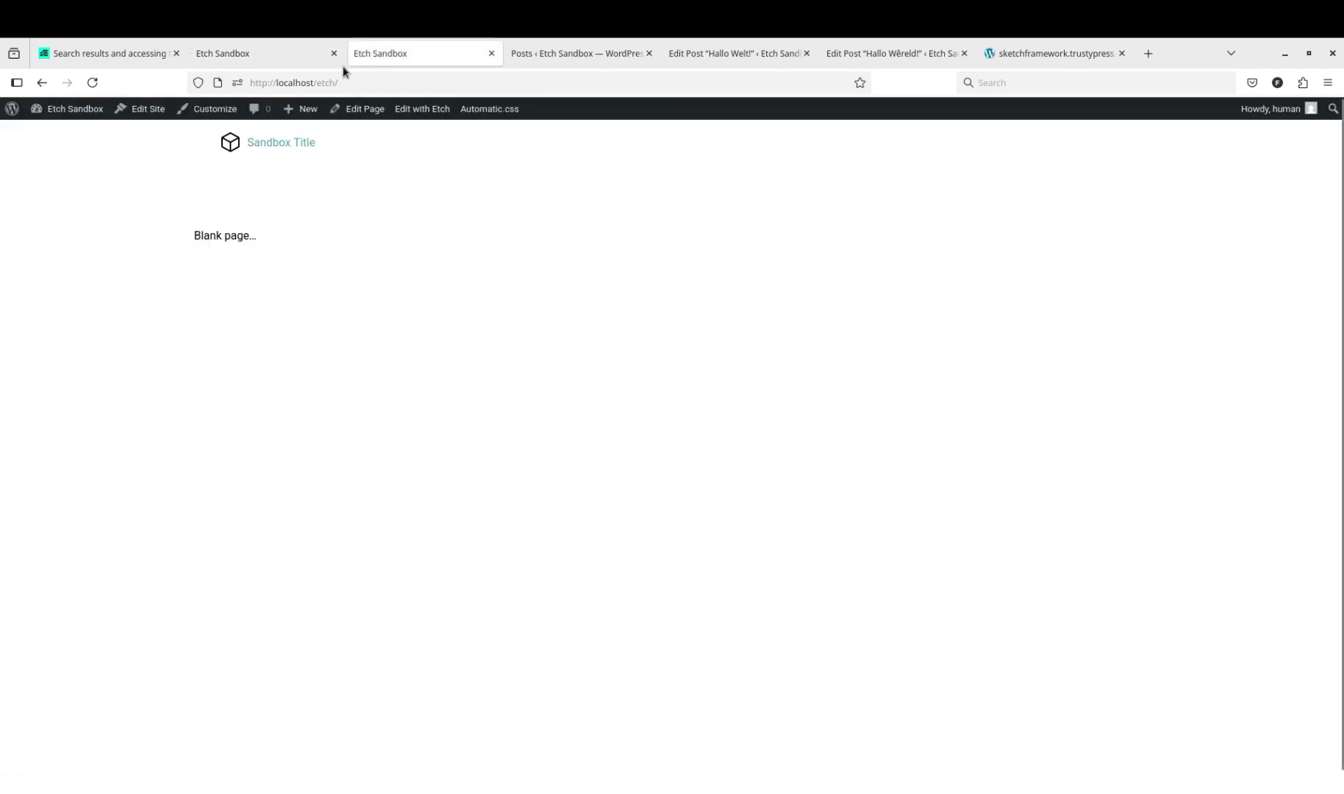
left_click(375, 84)
left_click(377, 84)
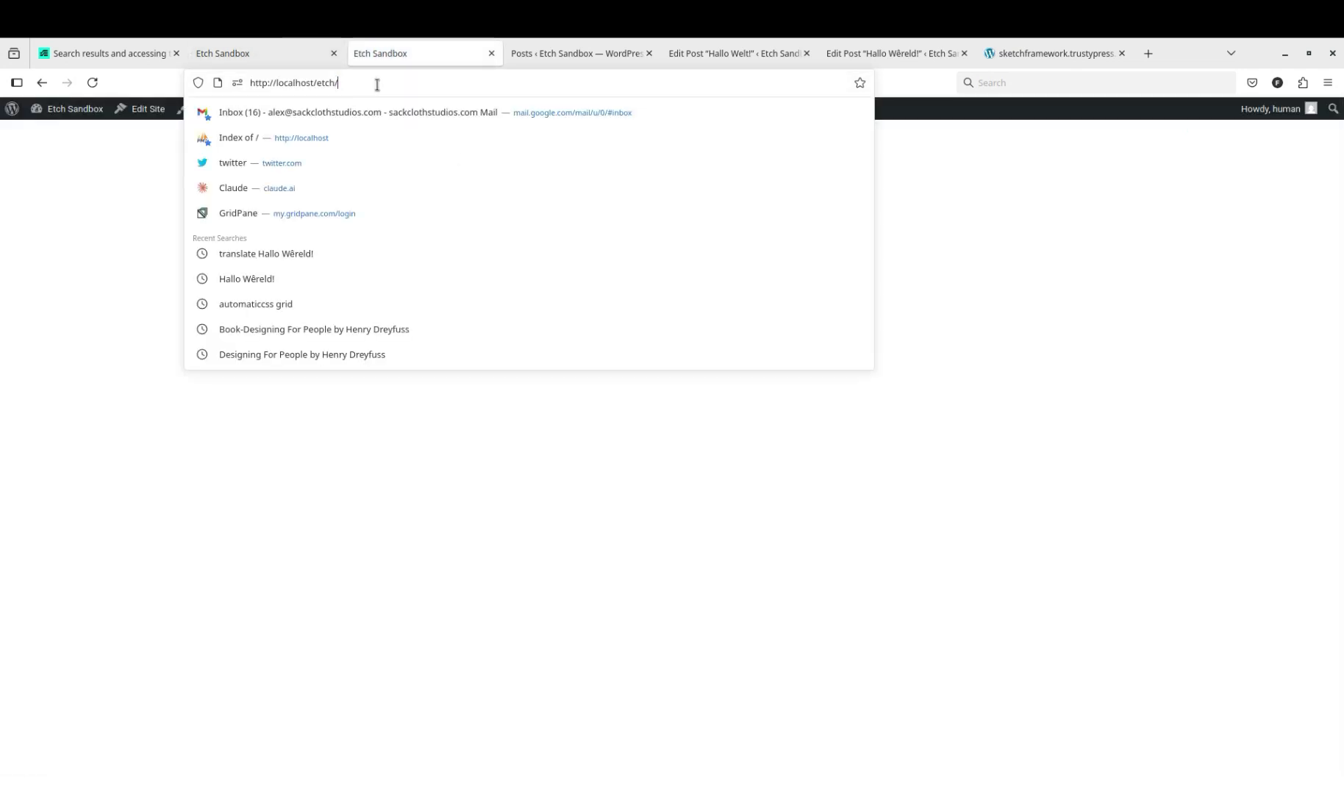
type("?s")
key("Return")
scroll(418, 313, "down", 10)
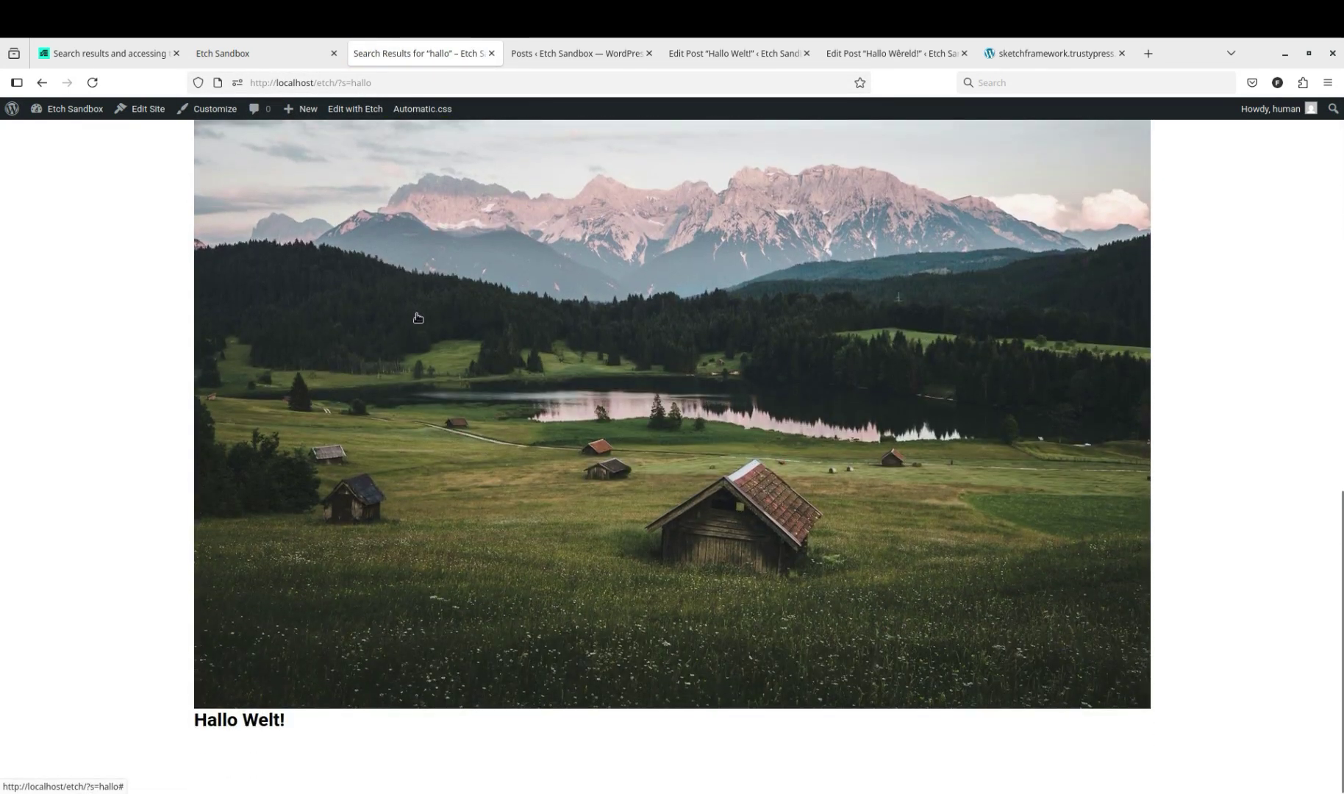
scroll(419, 318, "up", 10)
- Add the class grid--3 to the search results container, save the template, and reload the front-end search page
left_click(267, 65)
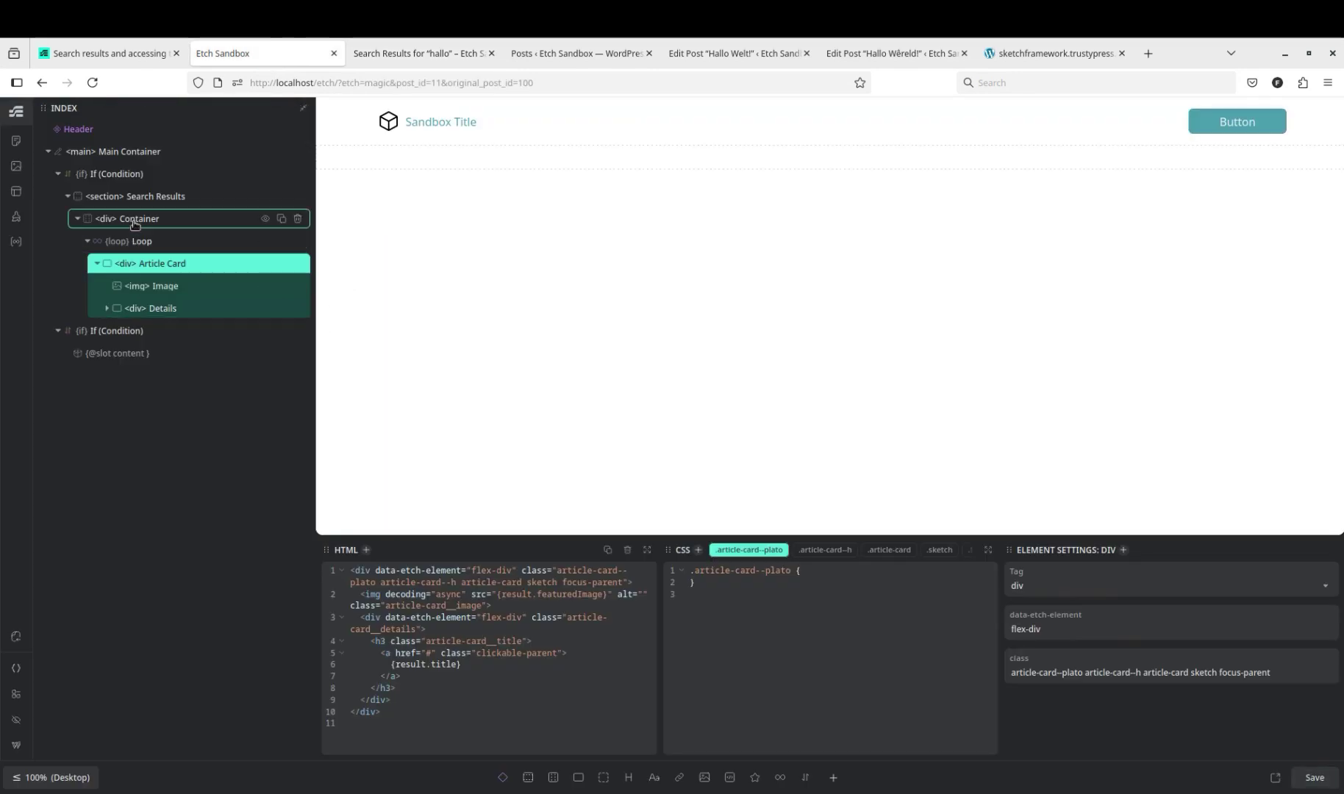
left_click(136, 220)
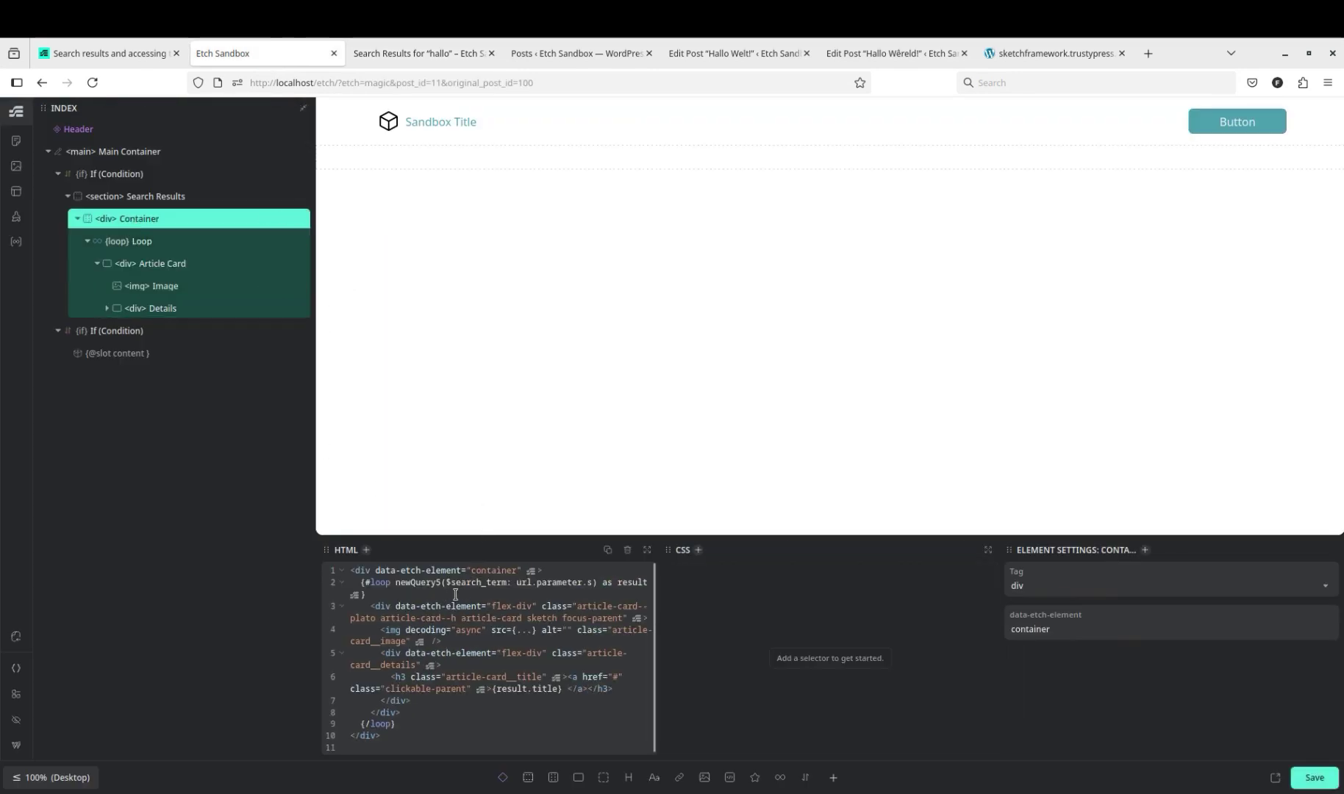
left_click(374, 570)
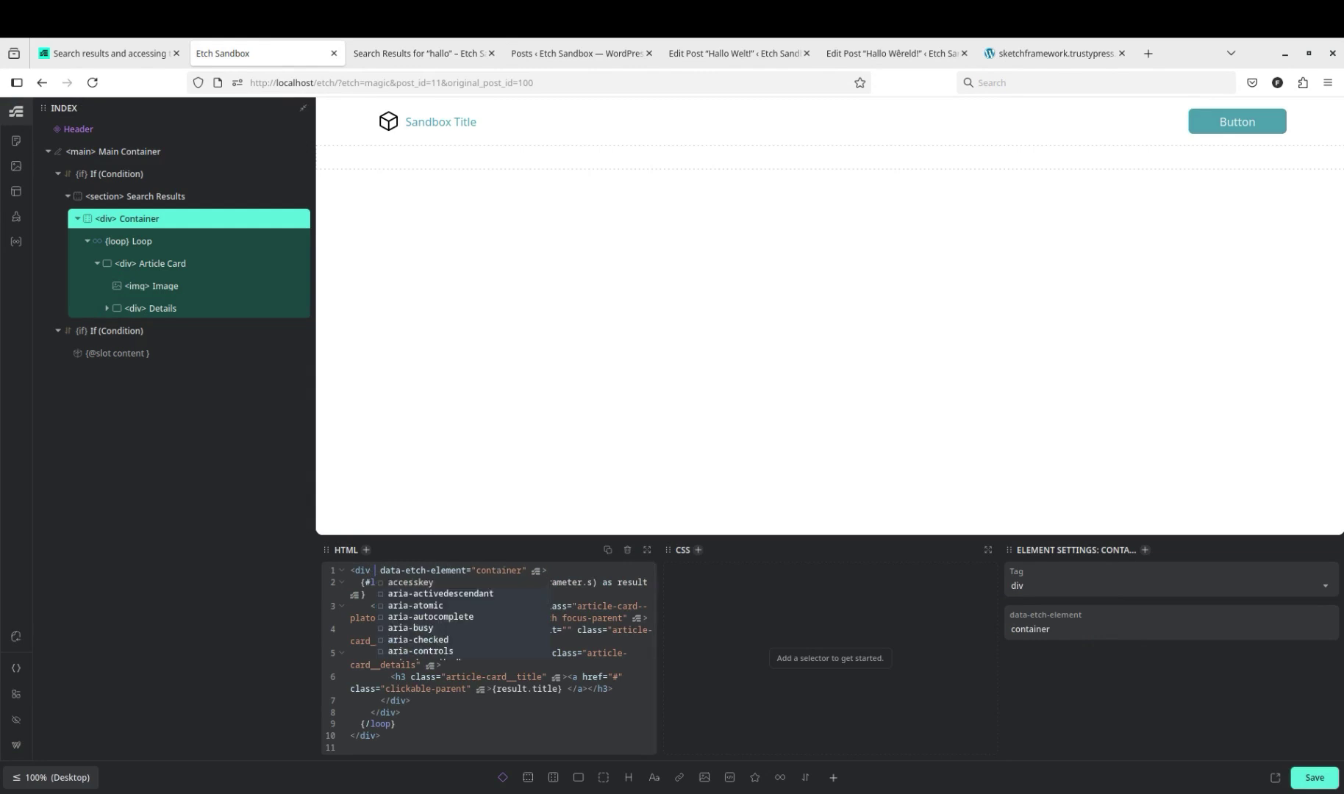
left_click(366, 550)
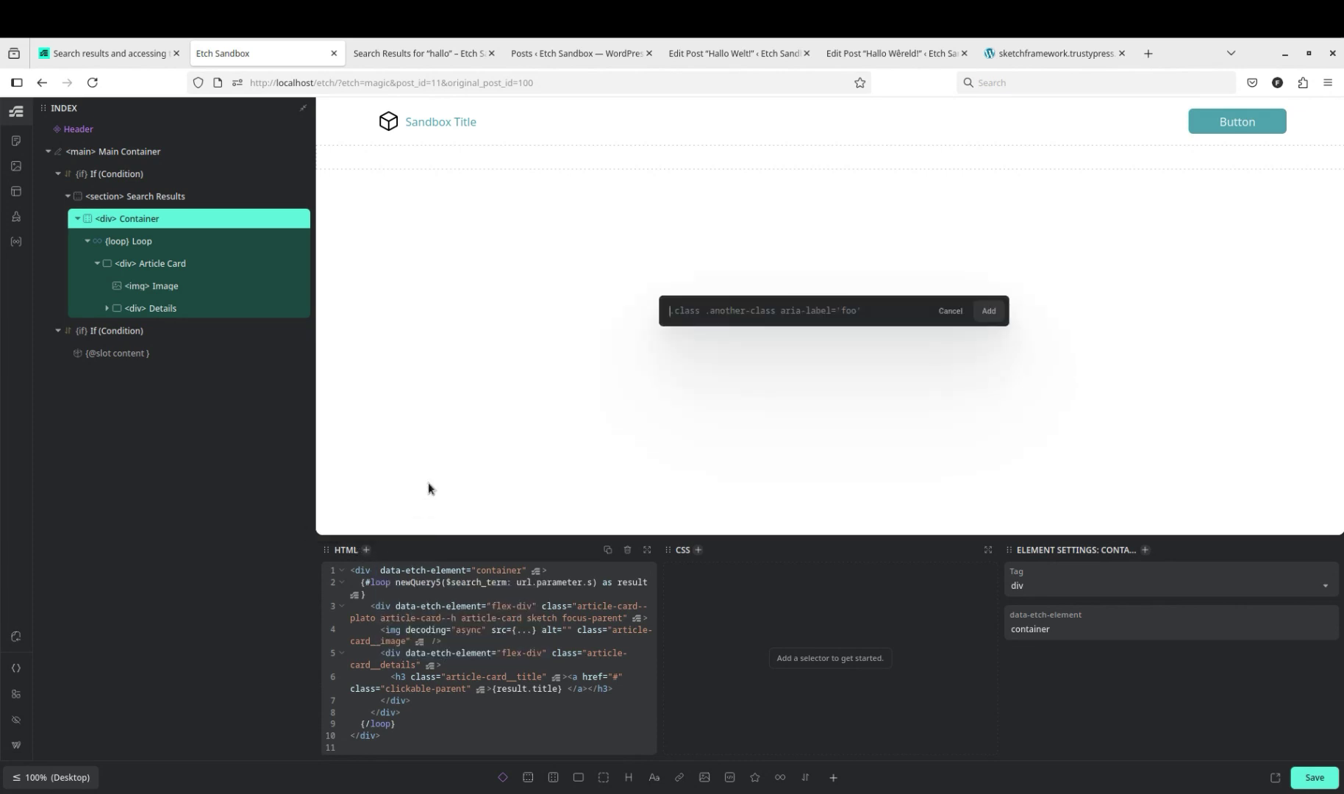
type(".grid--3")
key("Return")
left_click(1315, 777)
key("ctrl+Tab")
key("F5")
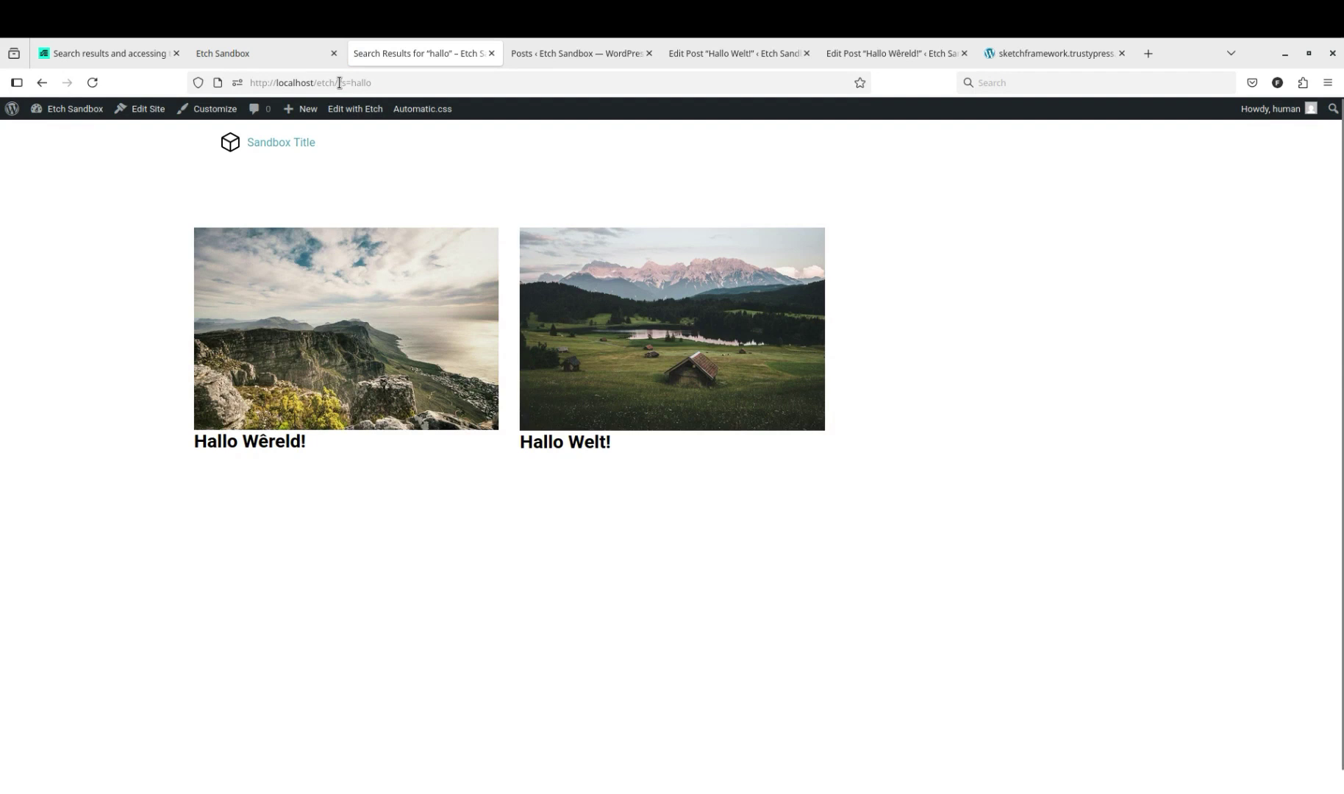
- Load the front-end home page without the search parameter to check its content, and return to the Etch template
left_click_drag(339, 82, 411, 82)
key("BackSpace")
key("Return")
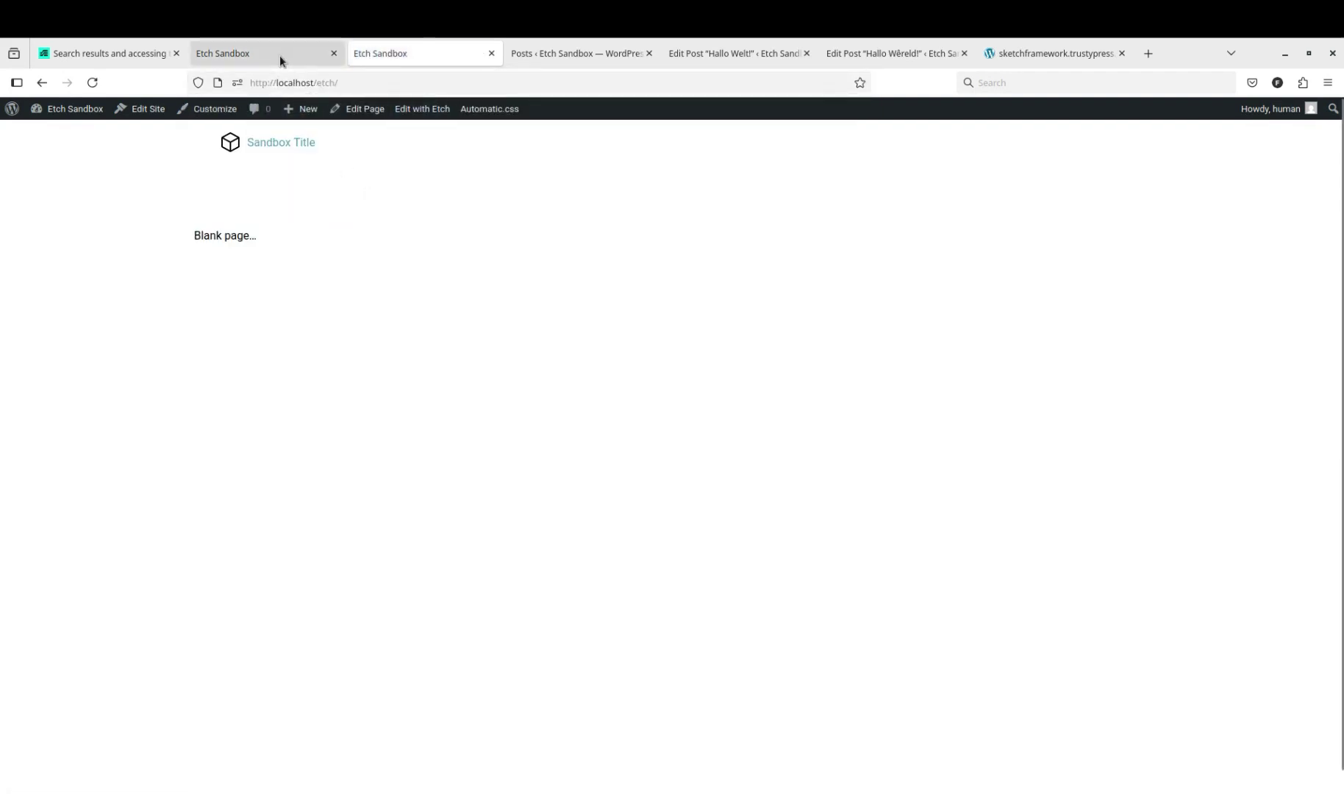
left_click(279, 56)
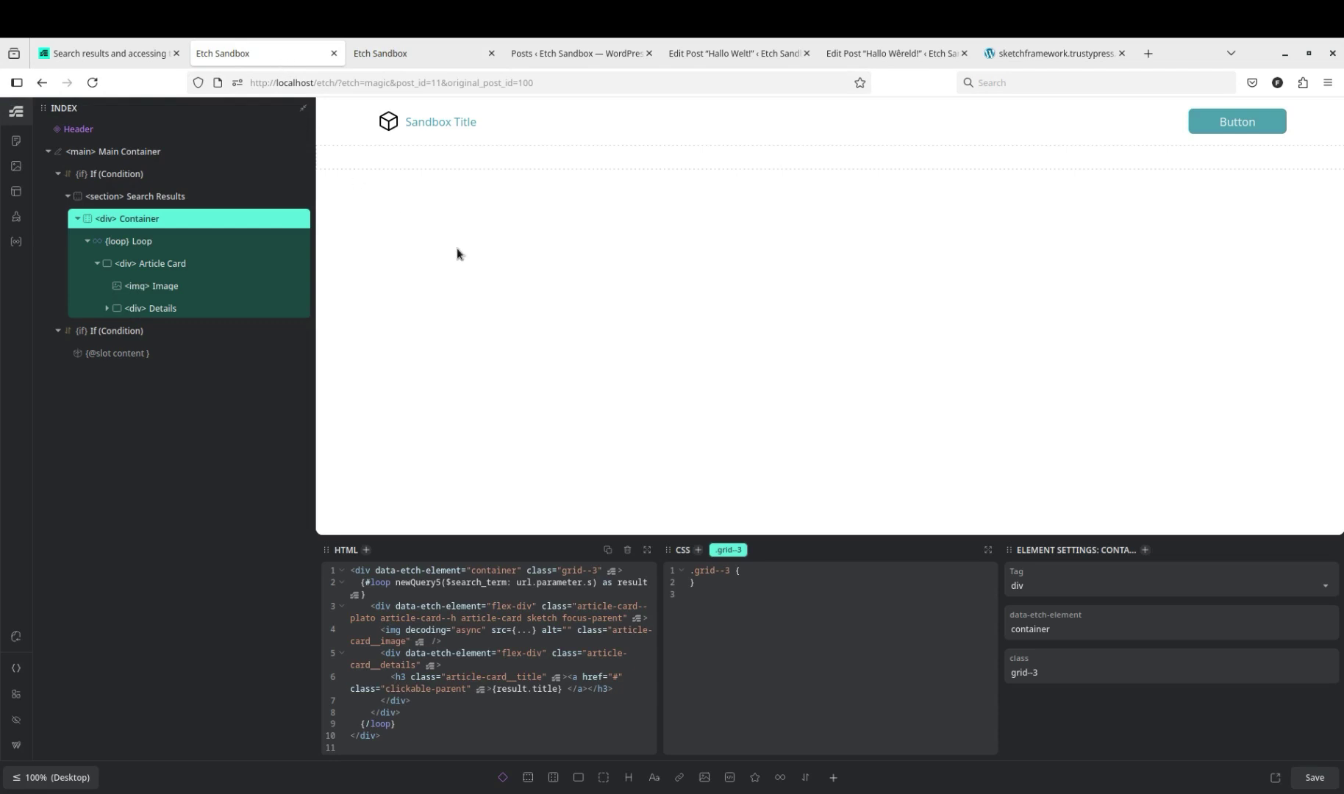